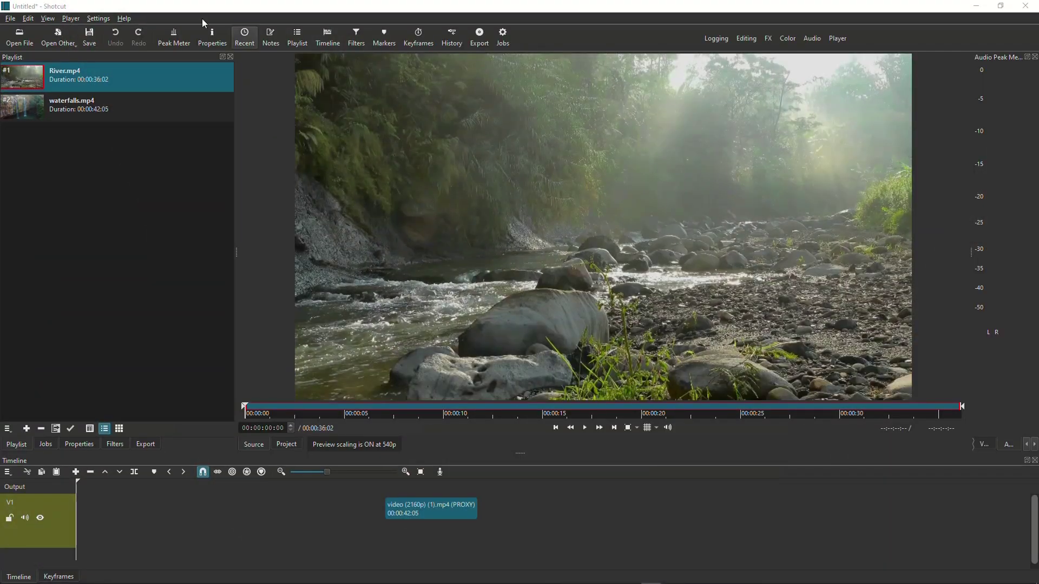
Check the installed program version in the About information, and close it
{"action": "left_click", "coordinate": [124, 19]}
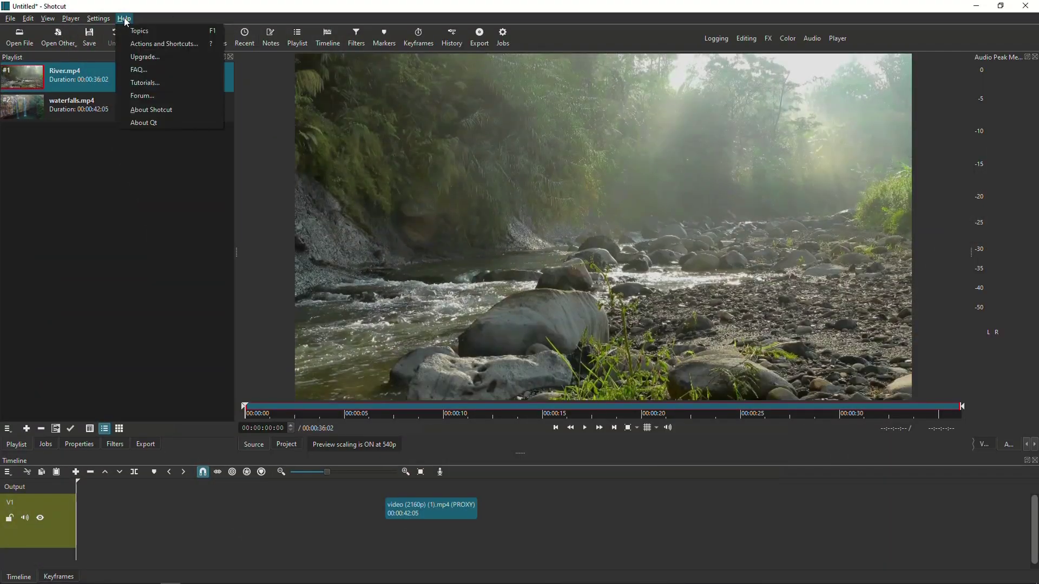
{"action": "left_click", "coordinate": [171, 110]}
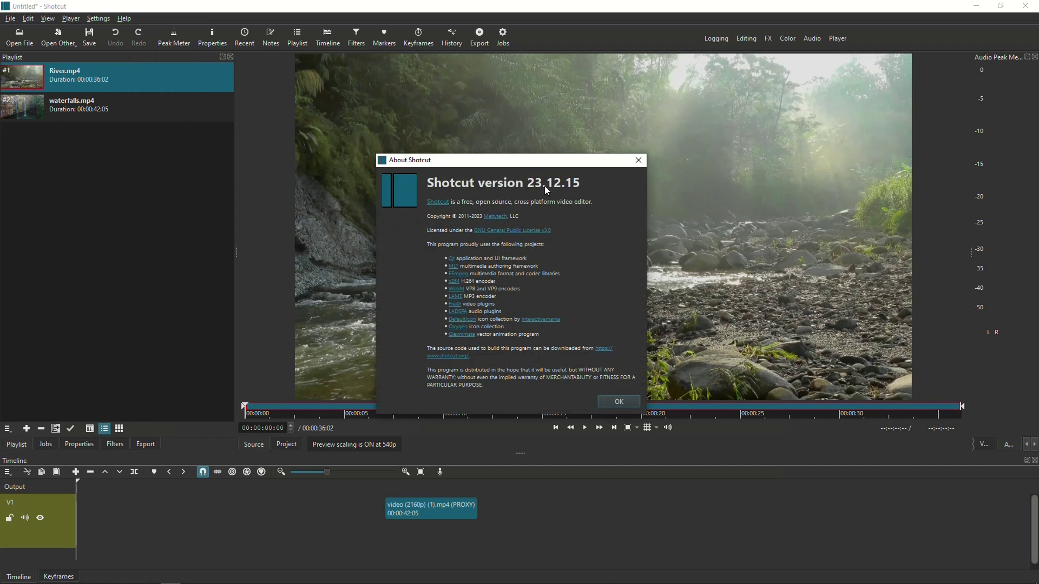
{"action": "left_click", "coordinate": [632, 403]}
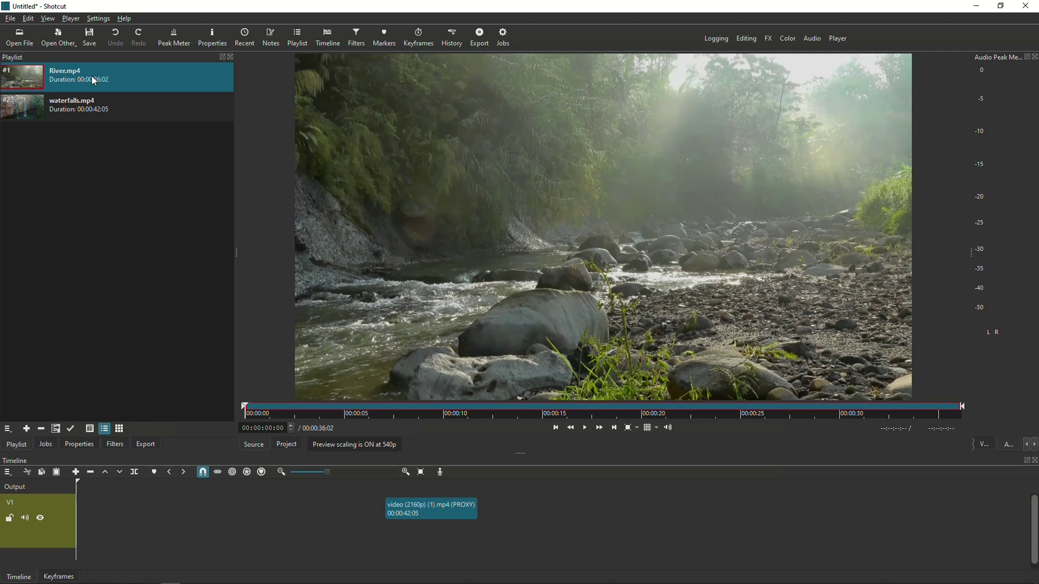
Preview the River.mp4 and waterfalls.mp4 clips from the playlist
{"action": "left_click", "coordinate": [586, 430]}
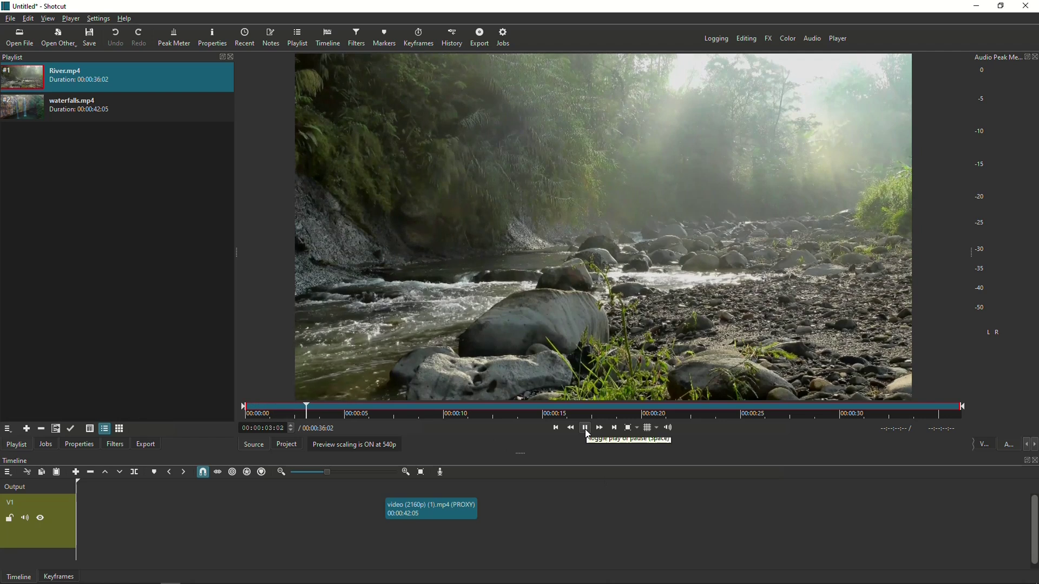
{"action": "left_click", "coordinate": [555, 428]}
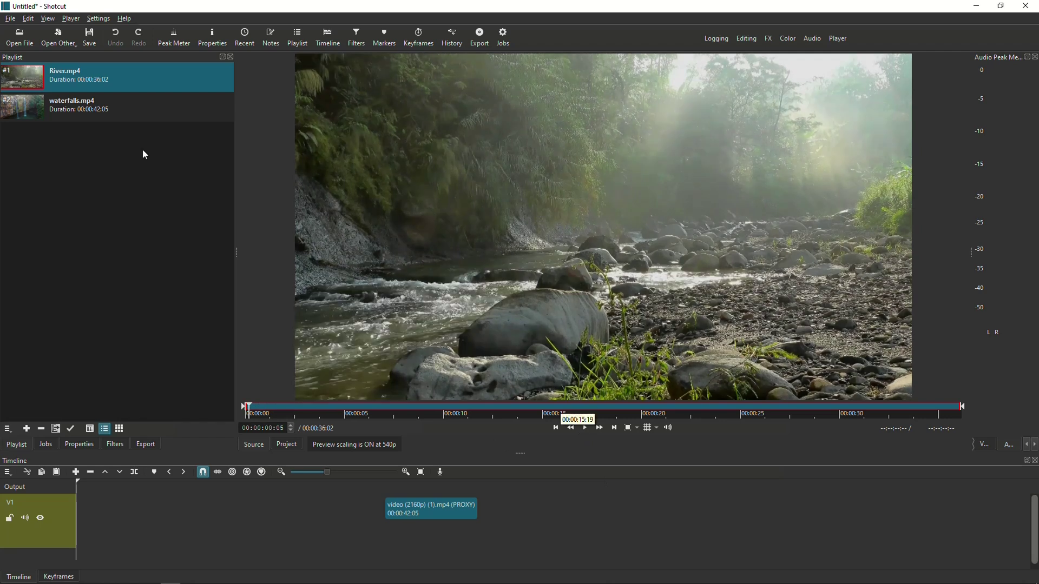
{"action": "left_click", "coordinate": [87, 108]}
{"action": "double_click", "coordinate": [88, 108]}
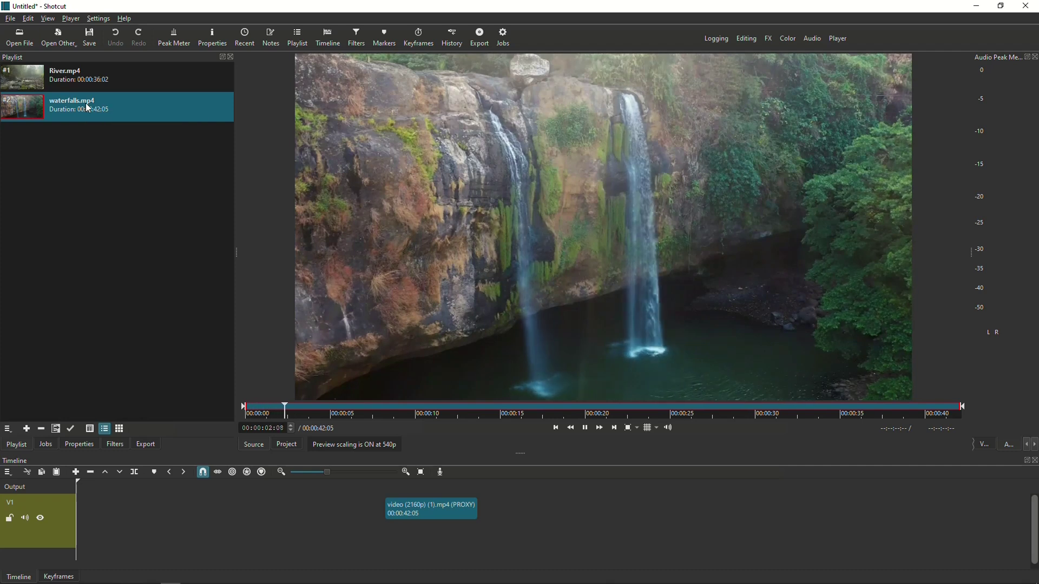
{"action": "left_click", "coordinate": [586, 428]}
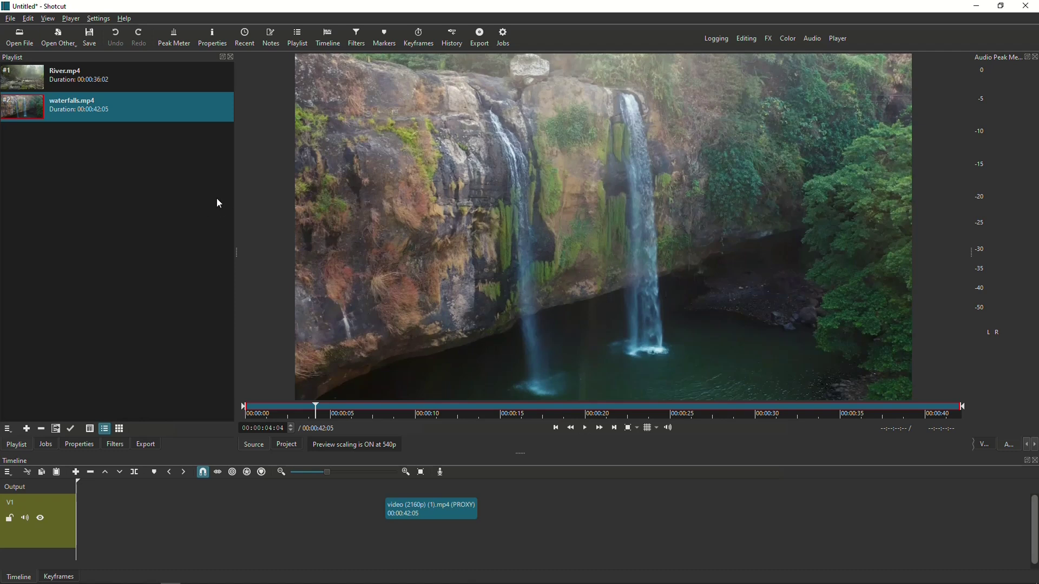
Place River.mp4 at the start of track V1 and waterfalls.mp4 after it, leaving a gap between the clips
{"action": "left_click_drag", "start_coordinate": [29, 84], "coordinate": [190, 514]}
{"action": "left_click_drag", "start_coordinate": [292, 528], "coordinate": [165, 524]}
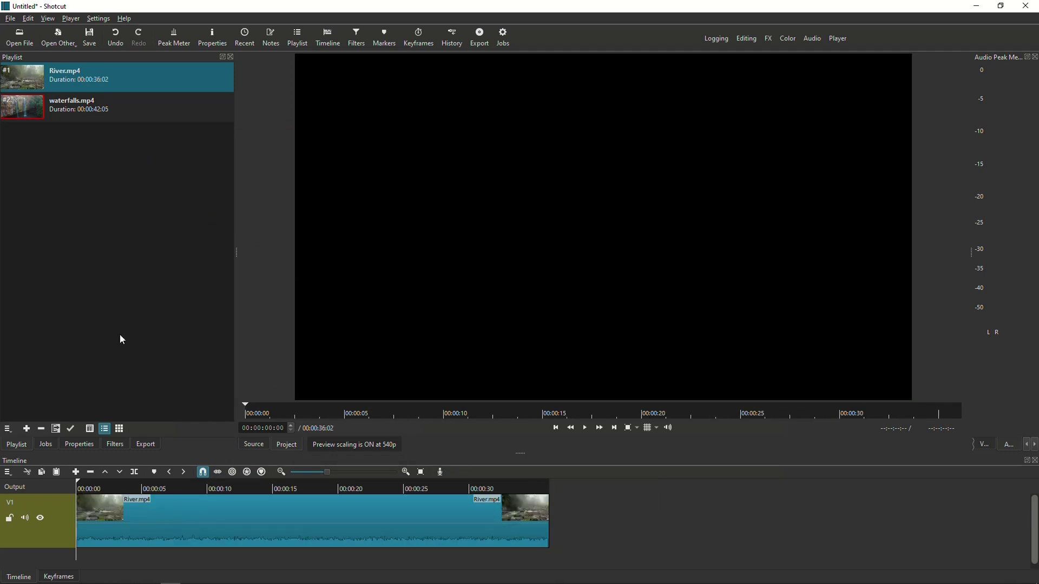
{"action": "left_click", "coordinate": [25, 115]}
{"action": "left_click_drag", "start_coordinate": [26, 115], "coordinate": [621, 518]}
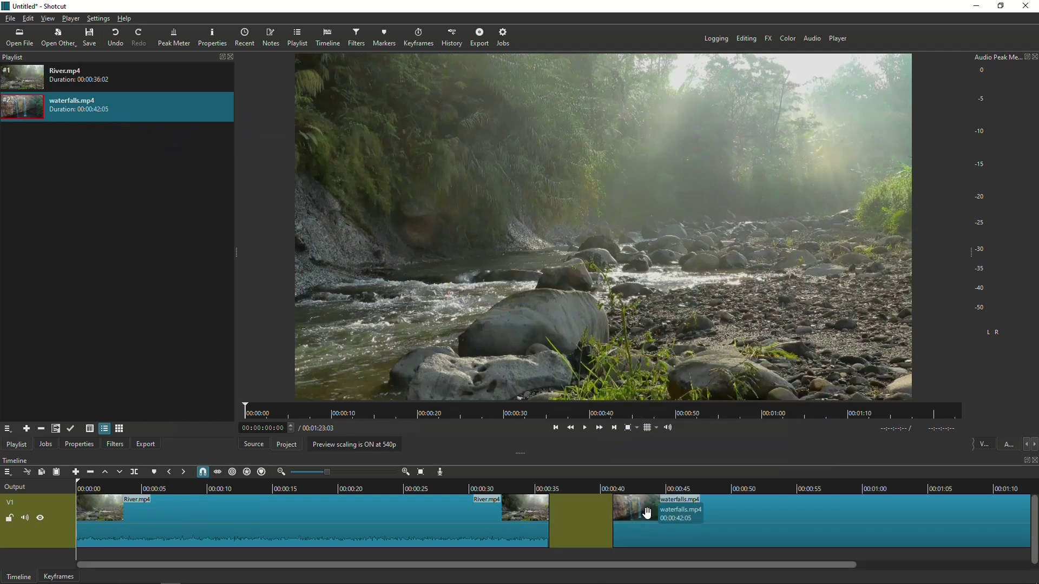
Move the playhead to the exact end of the River.mp4 clip on the timeline
{"action": "left_click", "coordinate": [516, 488]}
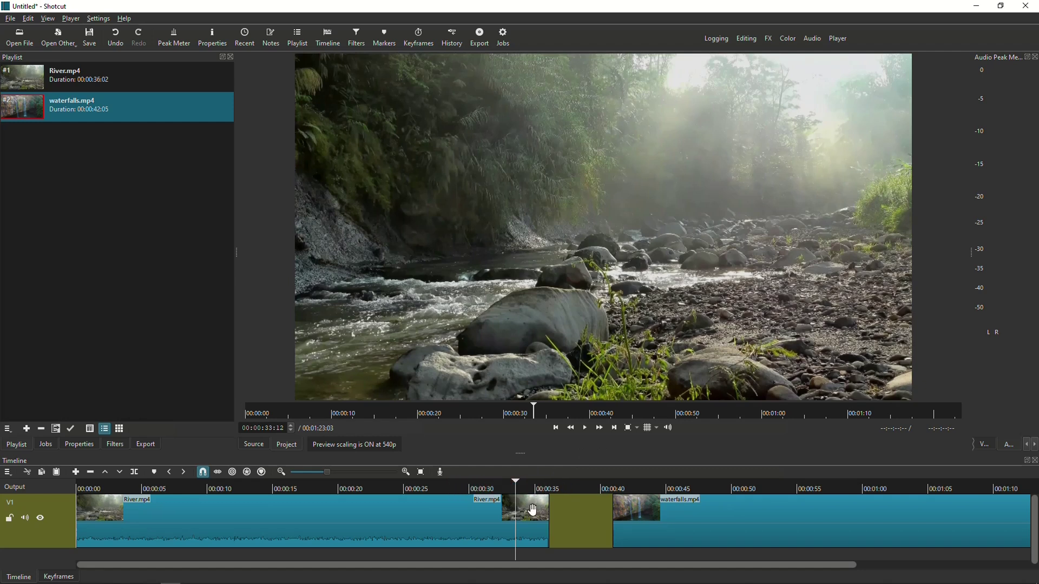
{"action": "scroll", "coordinate": [536, 511], "scroll_direction": "up", "scroll_amount": 1, "text": "ctrl"}
{"action": "left_click", "coordinate": [589, 486]}
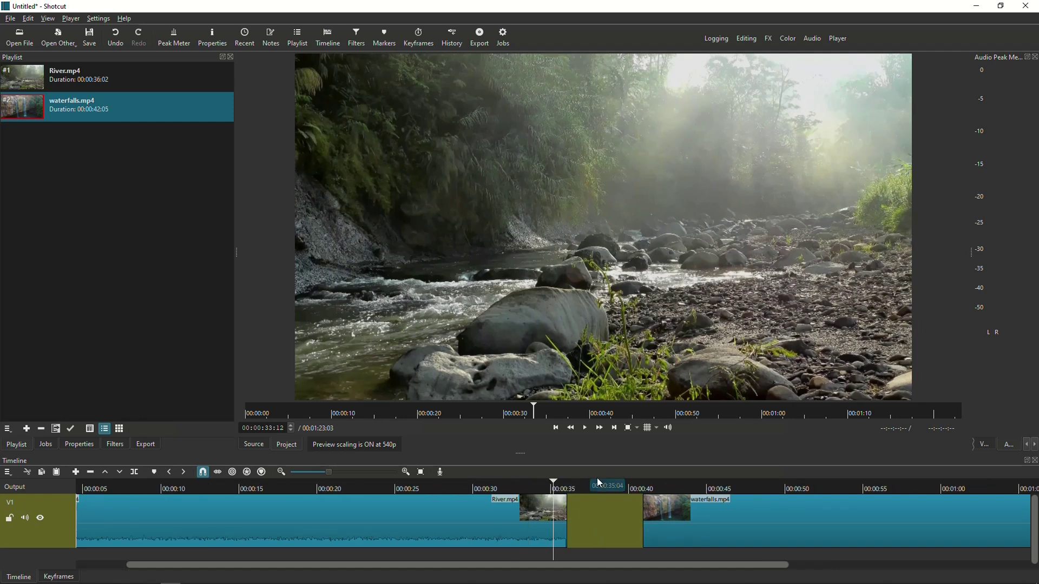
{"action": "left_click", "coordinate": [615, 428]}
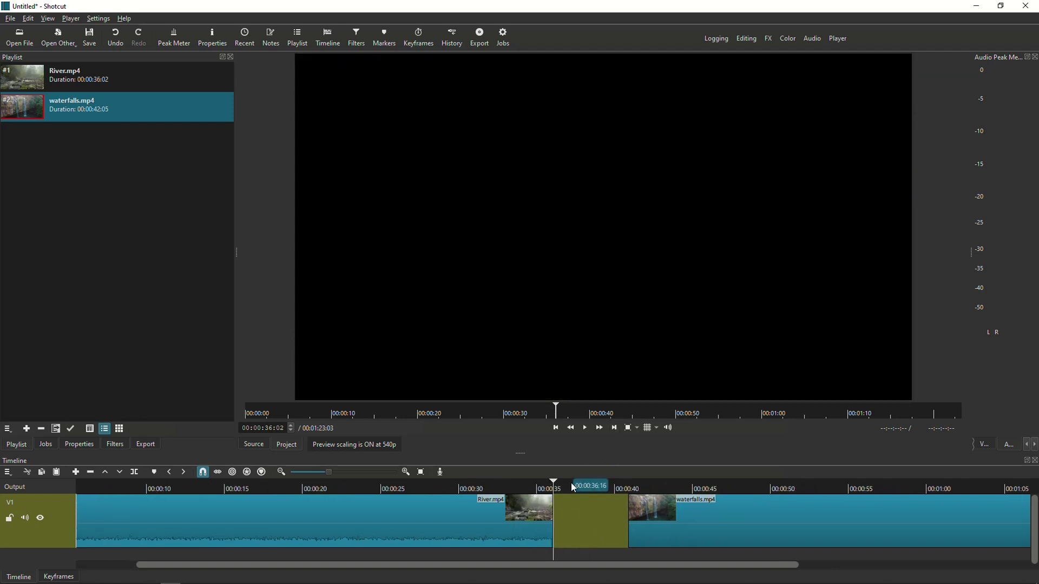
{"action": "scroll", "coordinate": [564, 494], "scroll_direction": "up", "scroll_amount": 5}
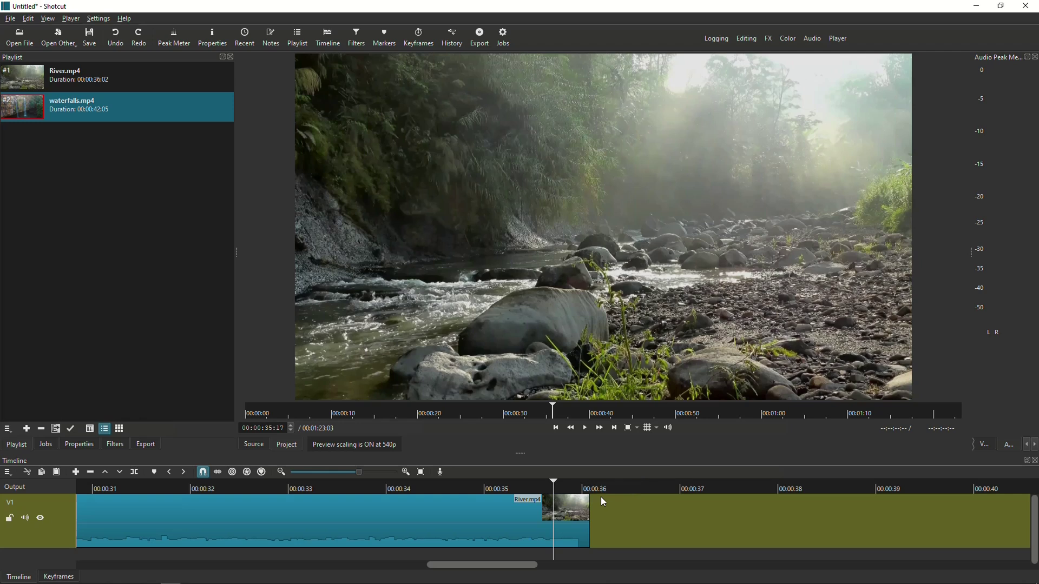
{"action": "left_click", "coordinate": [616, 430]}
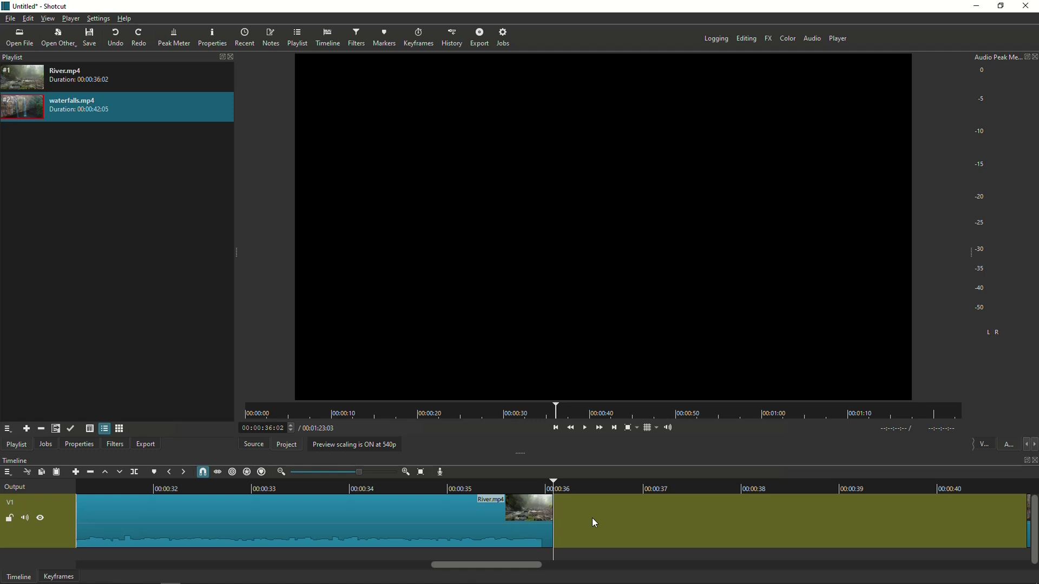
Step the playhead back 12 frames from the end of the River.mp4 clip, to 00:00:35:14
{"action": "key", "text": "Left"}
{"action": "key", "text": "Left"}
{"action": "key", "text": "Left"}
{"action": "key", "text": "Left"}
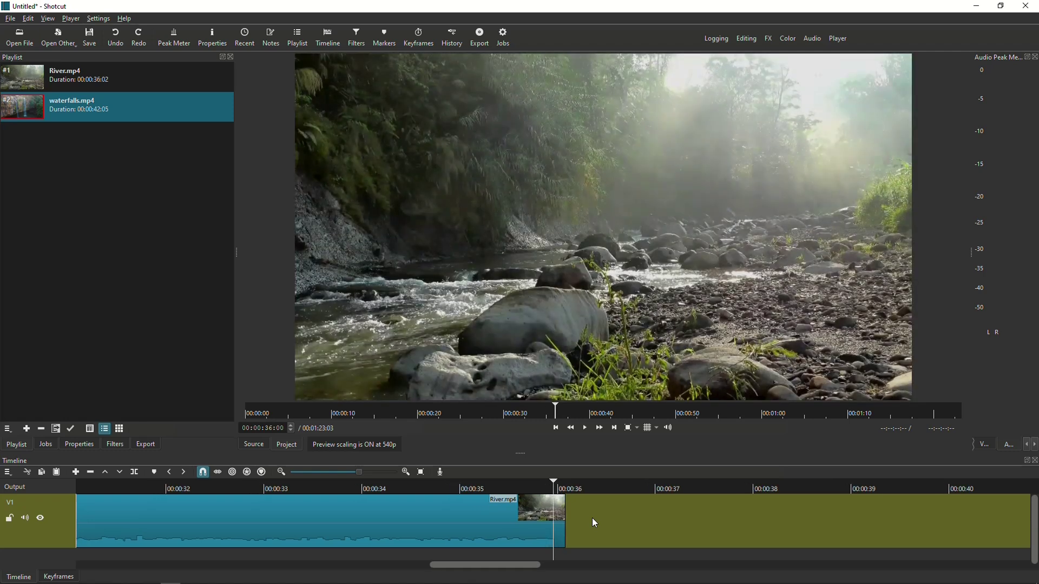
{"action": "key", "text": "Left"}
{"action": "key", "text": "Left"}
{"action": "key", "text": "Left"}
{"action": "key", "text": "Left"}
{"action": "key", "text": "Left"}
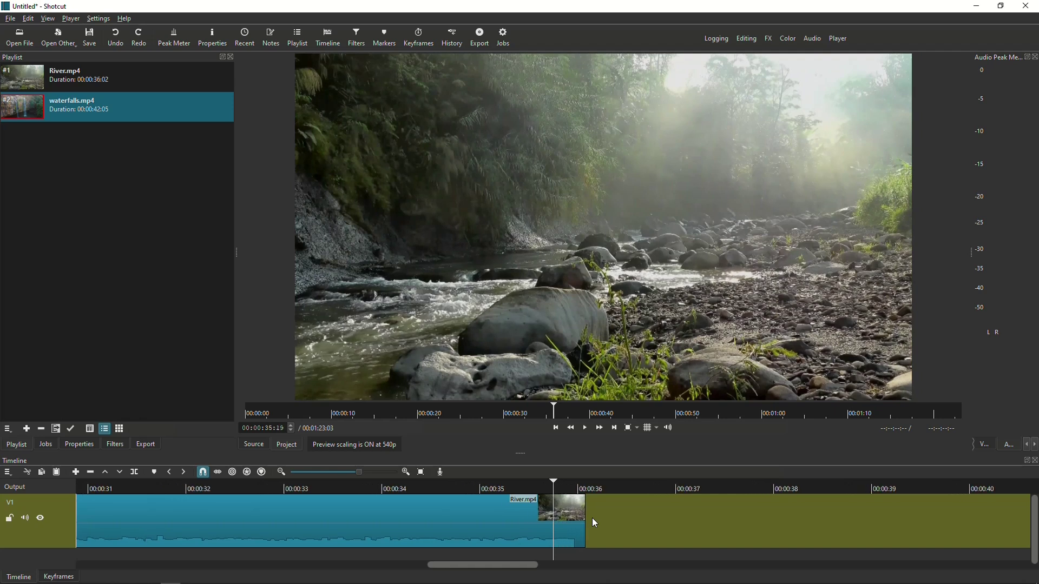
{"action": "key", "text": "Left"}
{"action": "key", "text": "Left"}
{"action": "key", "text": "Left"}
{"action": "key", "text": "Left"}
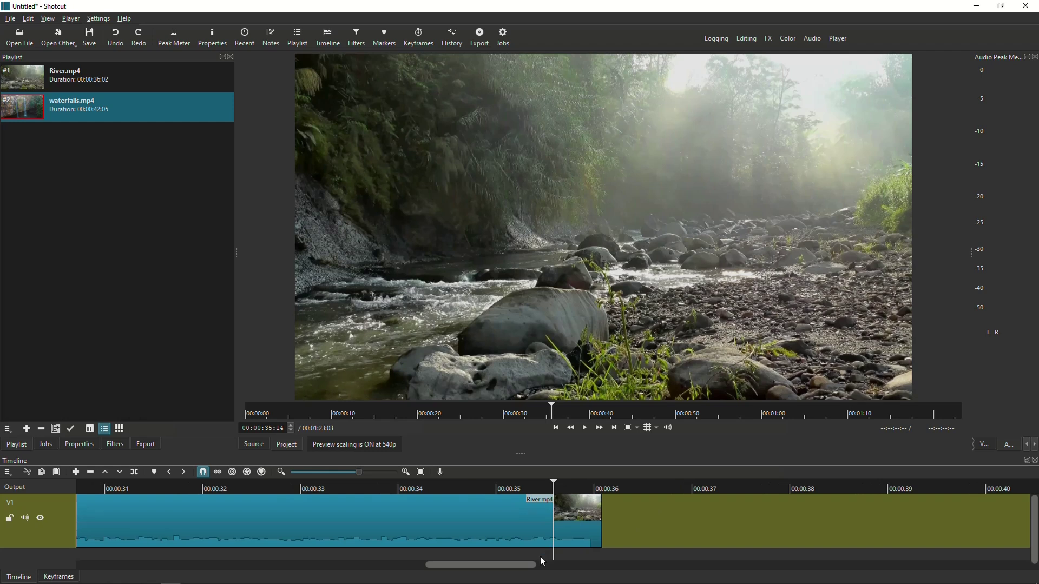
Move the waterfalls.mp4 clip so it starts at the playhead, overlapping the end of River.mp4 to create a 12-frame transition
{"action": "left_click_drag", "start_coordinate": [524, 566], "coordinate": [547, 565]}
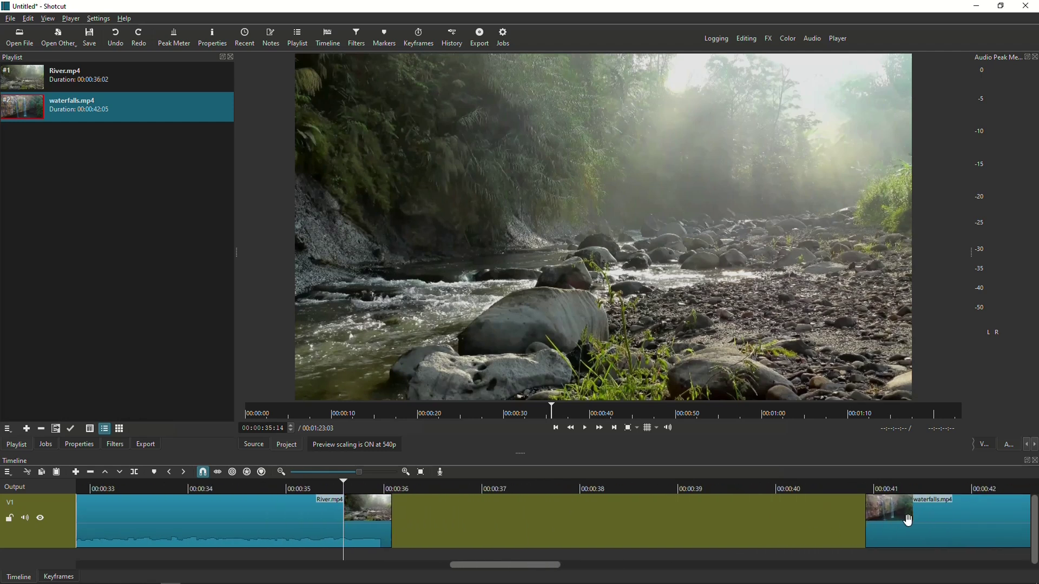
{"action": "left_click", "coordinate": [908, 520]}
{"action": "left_click_drag", "start_coordinate": [951, 523], "coordinate": [424, 531]}
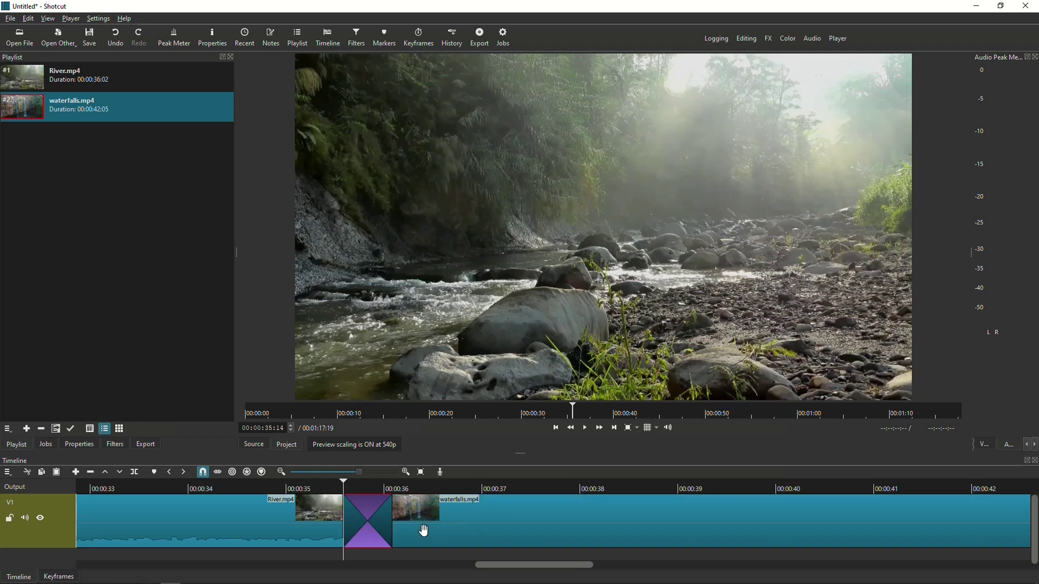
Select the transition between the two clips and inspect the frames around its middle
{"action": "left_click", "coordinate": [368, 498]}
{"action": "left_click", "coordinate": [365, 489]}
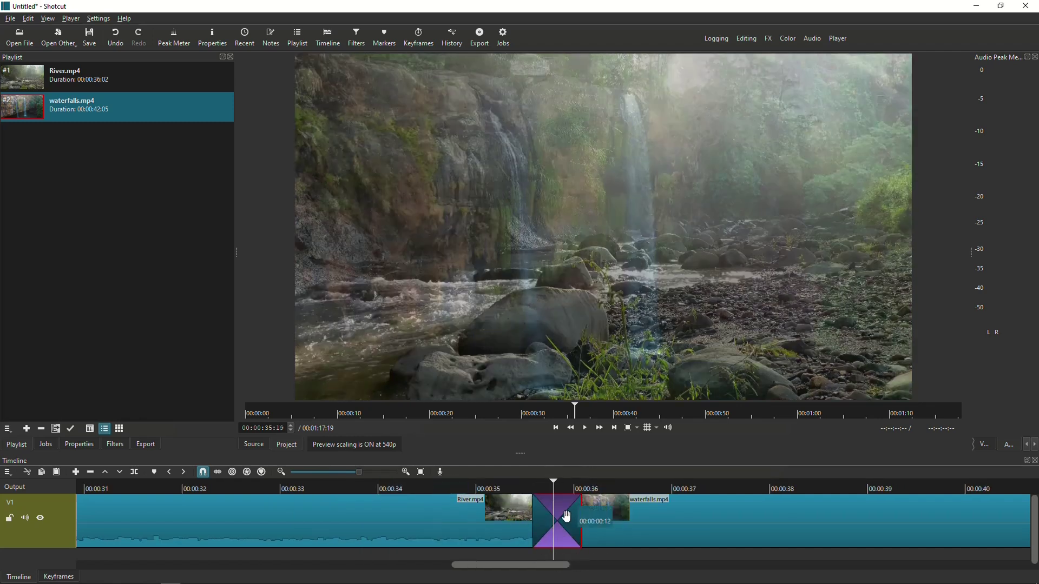
{"action": "left_click", "coordinate": [562, 489]}
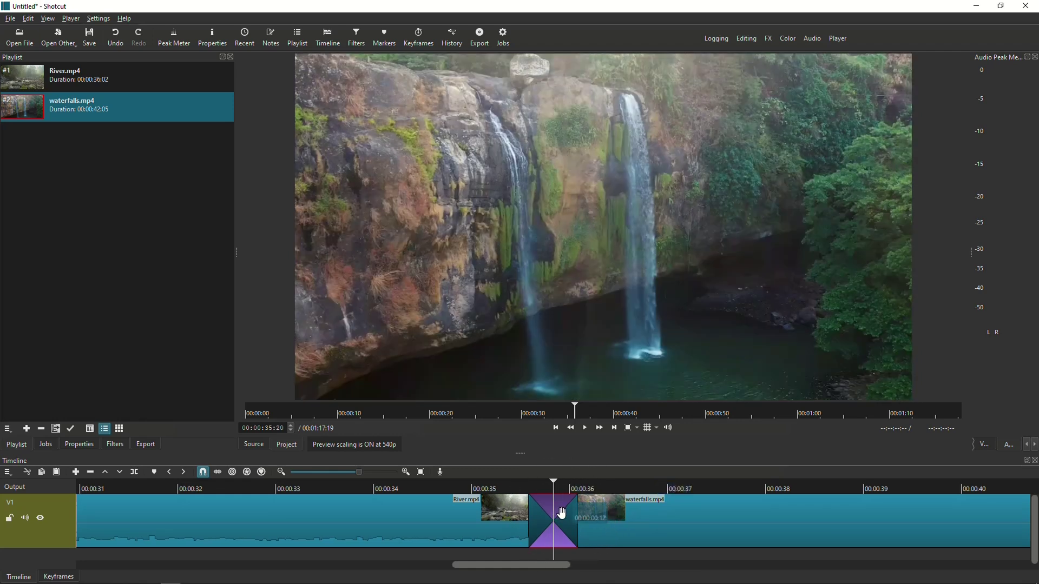
Set the transition's video type to Cut with its position at 50%
{"action": "left_click", "coordinate": [83, 444]}
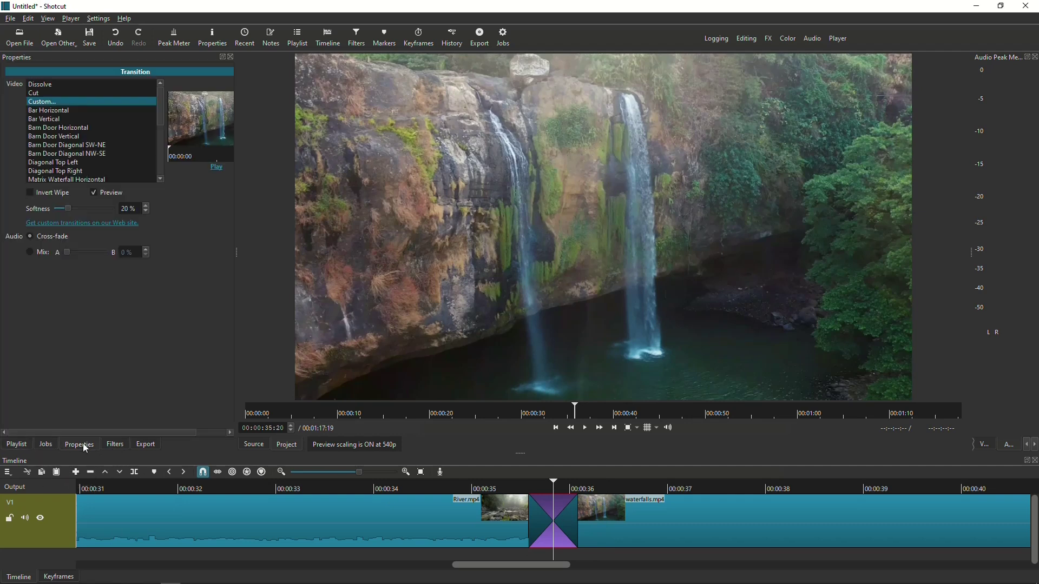
{"action": "left_click", "coordinate": [41, 99]}
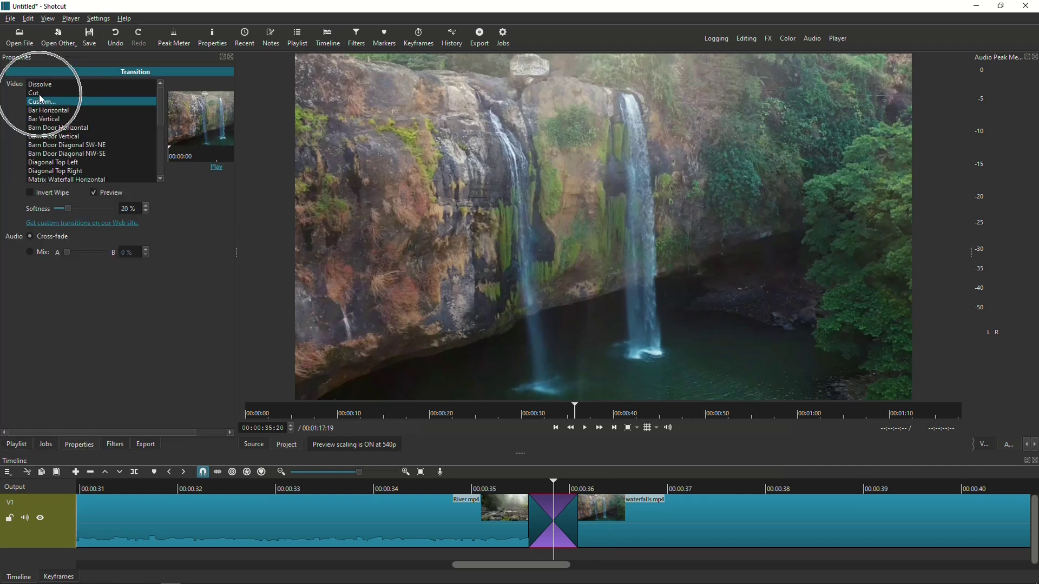
{"action": "left_click", "coordinate": [41, 95]}
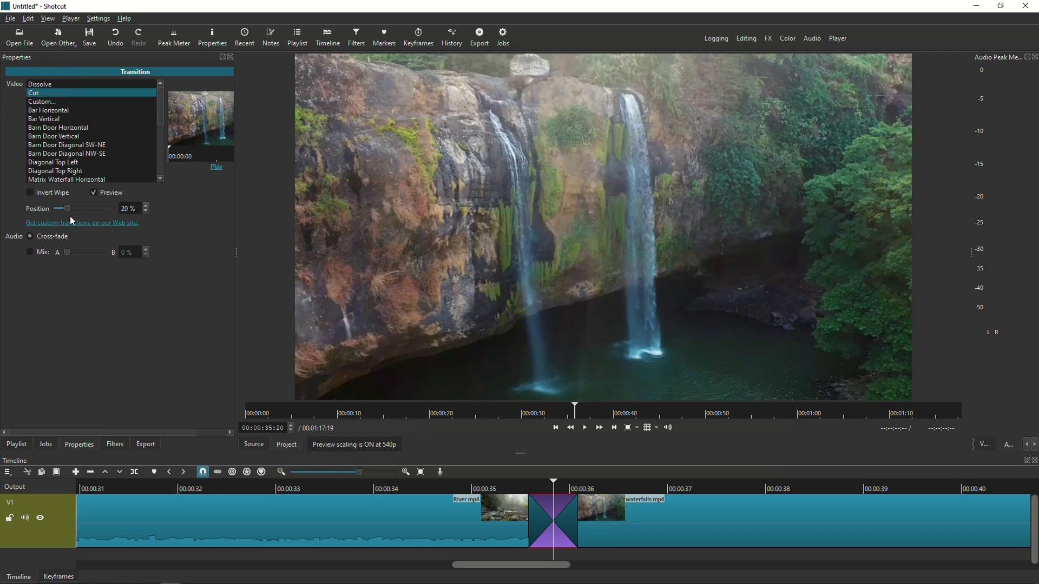
{"action": "left_click", "coordinate": [45, 215]}
{"action": "double_click", "coordinate": [123, 213]}
{"action": "type", "text": "50"}
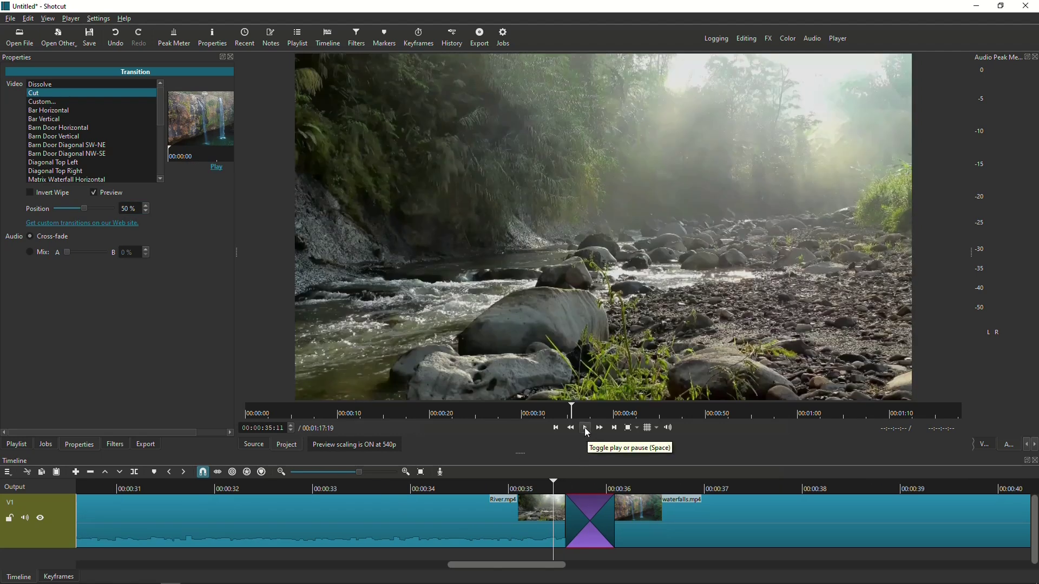
Play back the timeline across the cut transition to review the change between clips
{"action": "left_click", "coordinate": [586, 428]}
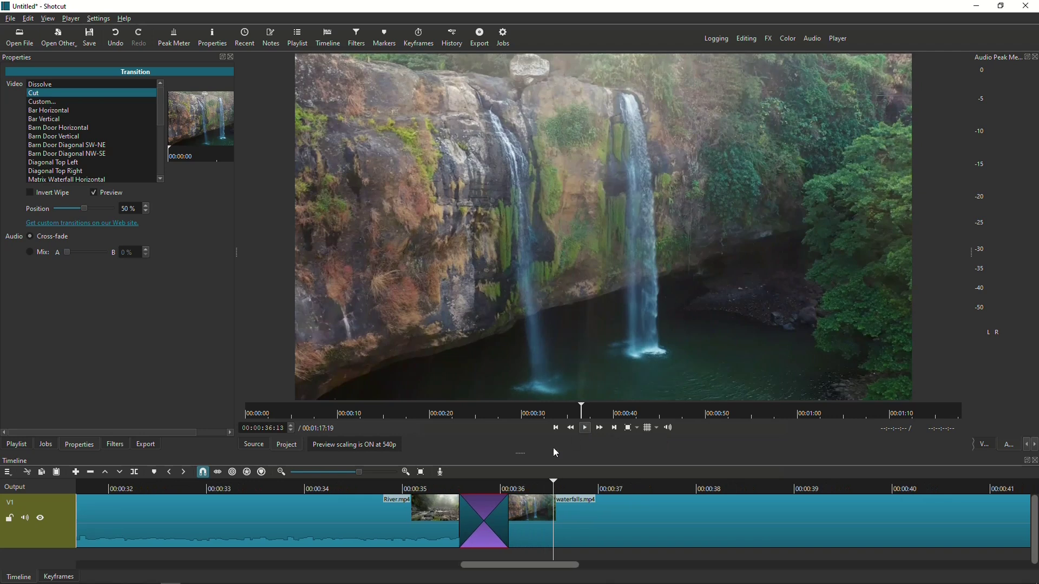
{"action": "left_click", "coordinate": [458, 489]}
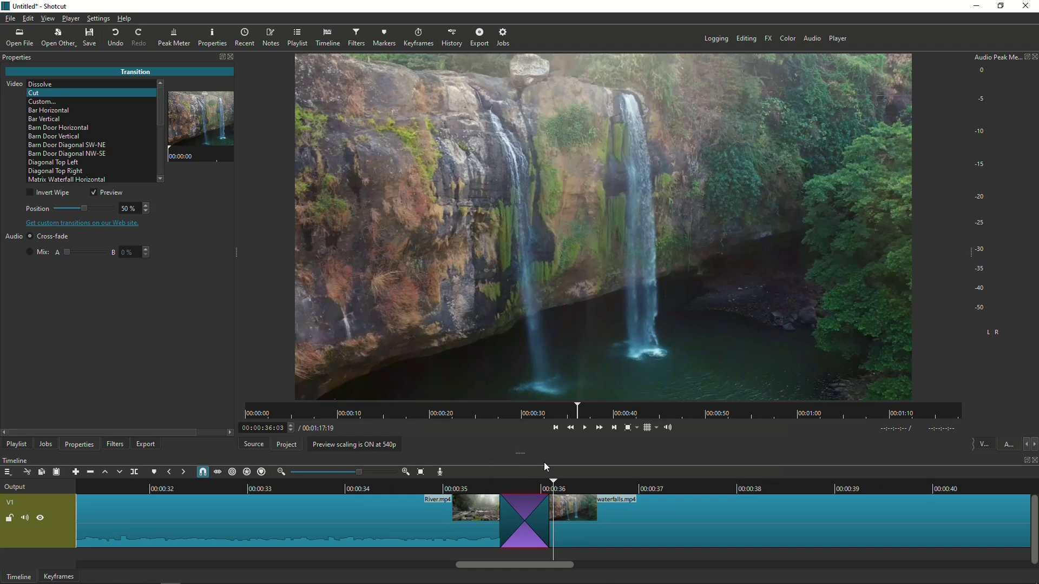
{"action": "key", "text": "space"}
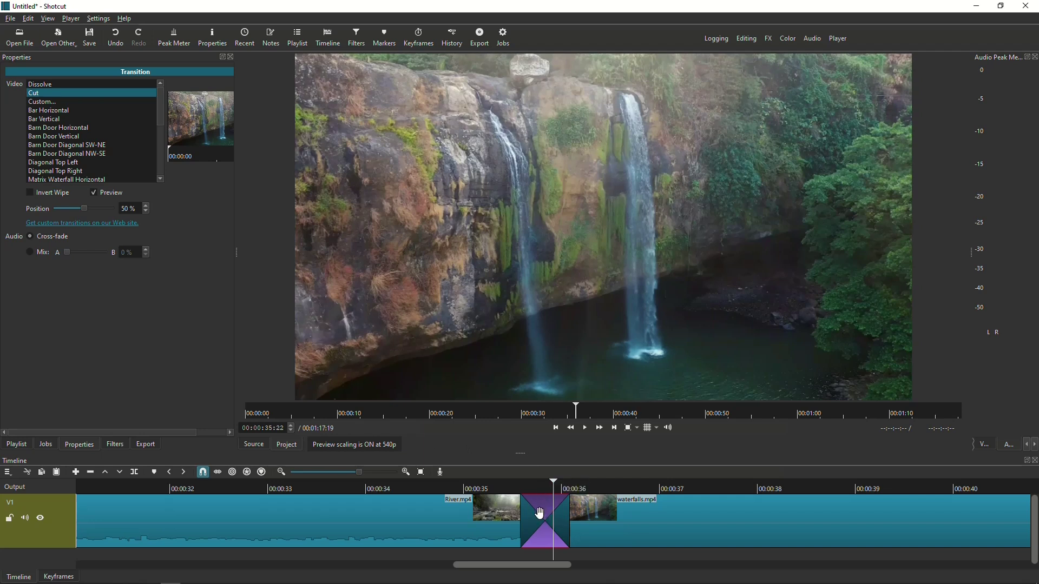
Add the 360: Equirectangular to Rectilinear filter to the transition
{"action": "left_click", "coordinate": [115, 444]}
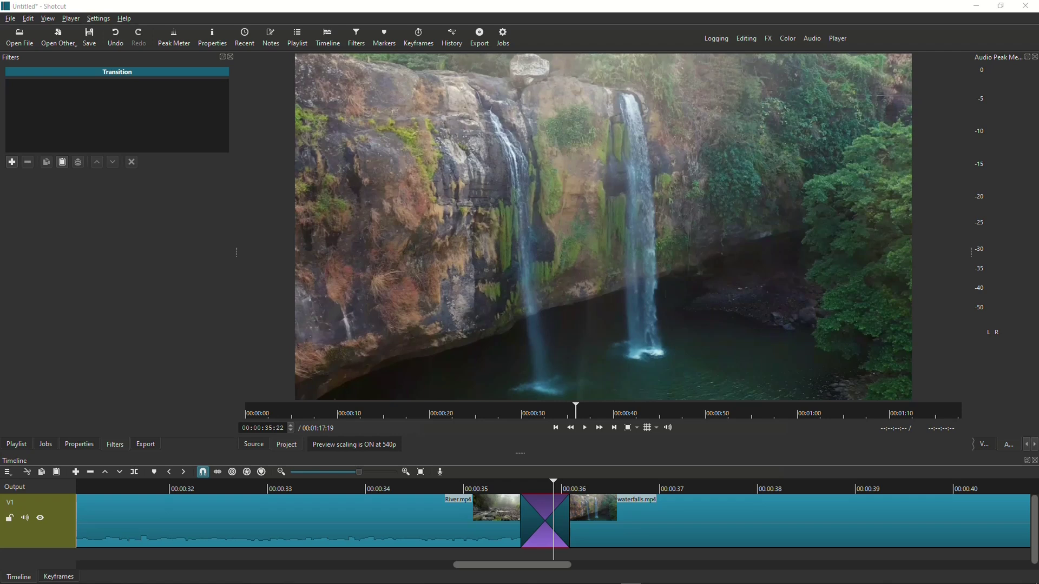
{"action": "left_click", "coordinate": [11, 162]}
{"action": "type", "text": "3"}
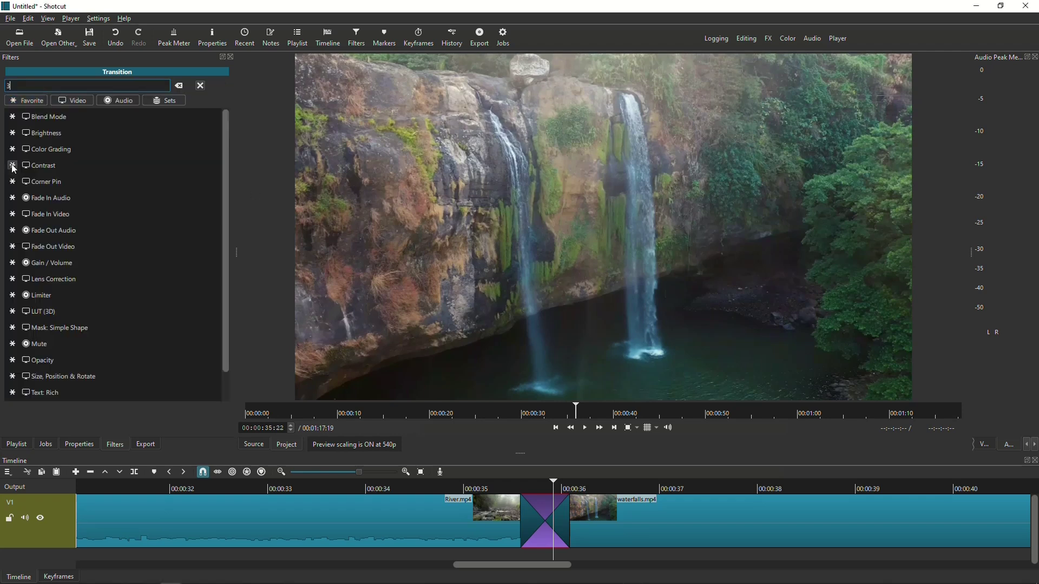
{"action": "type", "text": "60"}
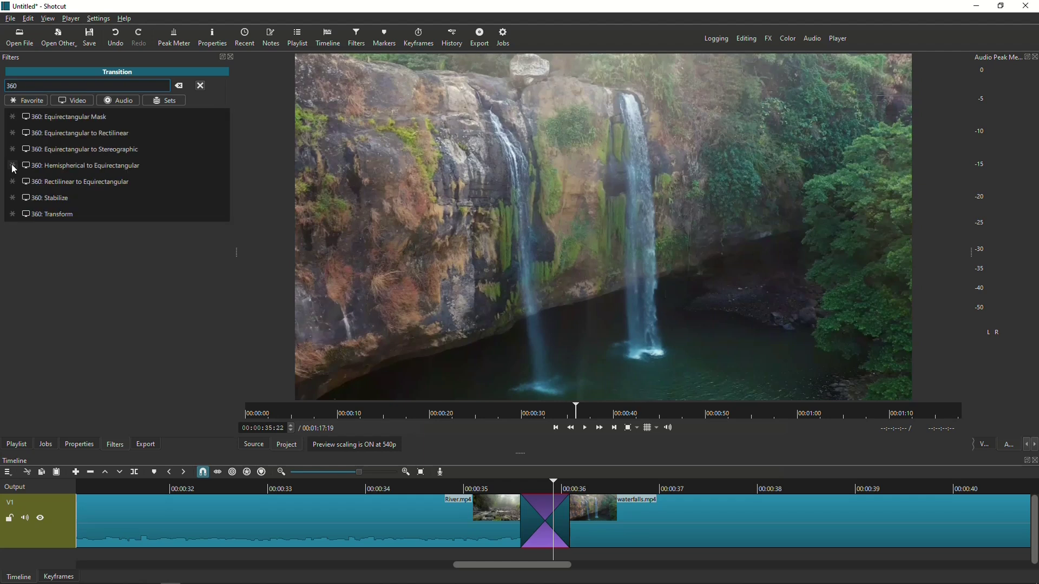
{"action": "mouse_move", "coordinate": [88, 135]}
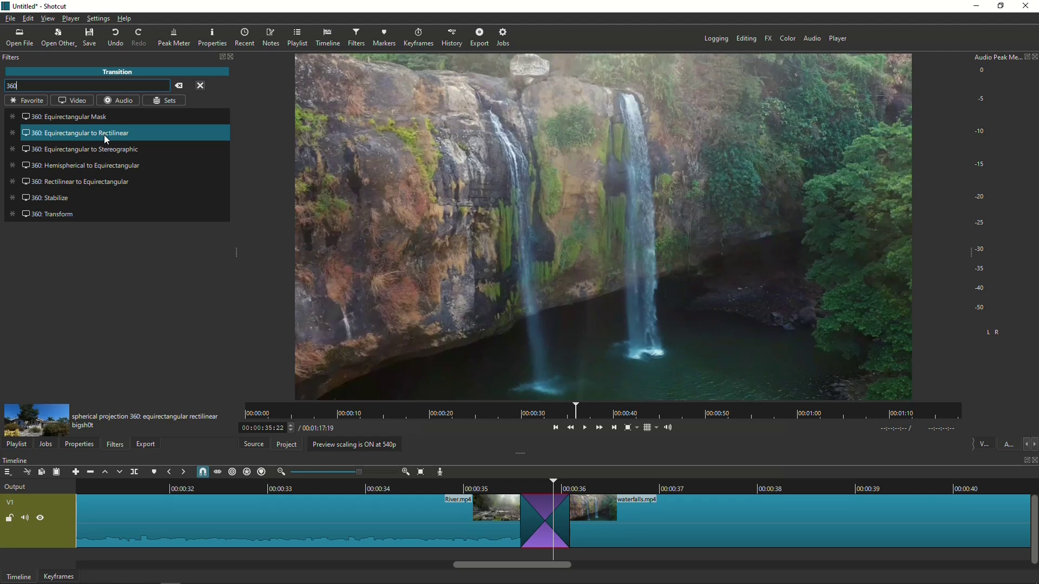
{"action": "left_click", "coordinate": [107, 141]}
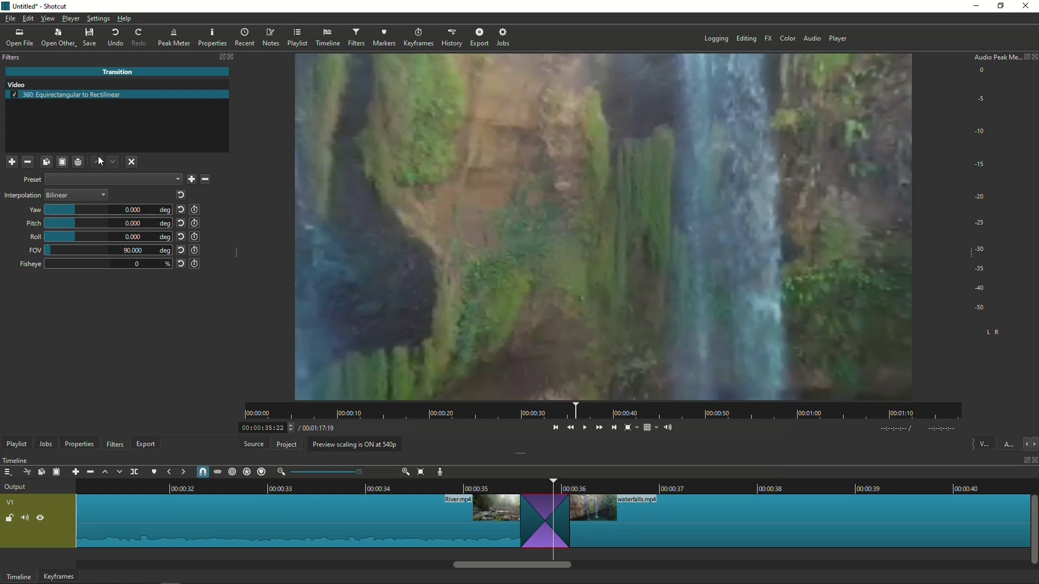
Add the RGB Shift filter to the transition
{"action": "left_click", "coordinate": [12, 162]}
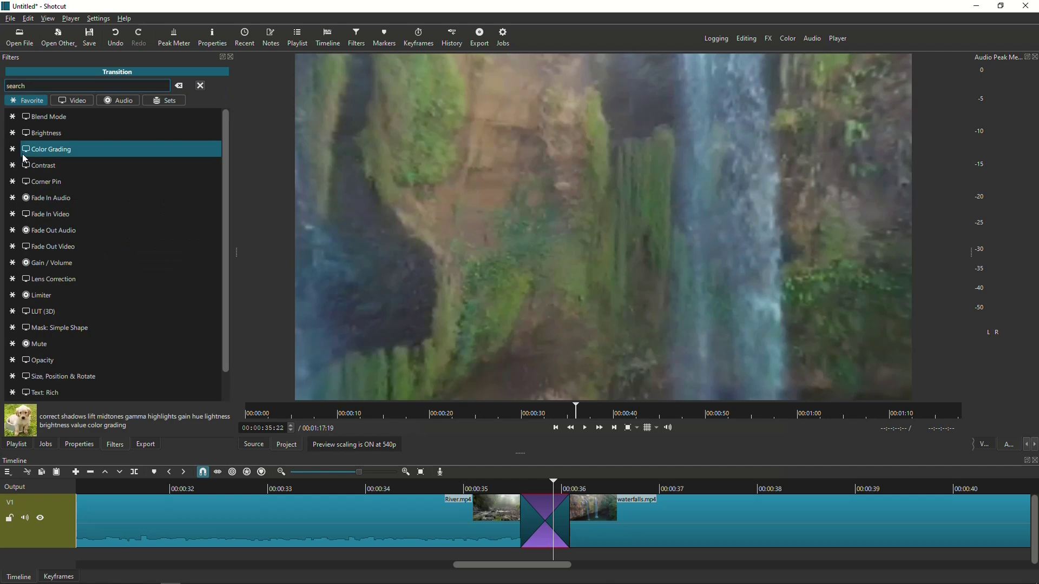
{"action": "type", "text": "rgb"}
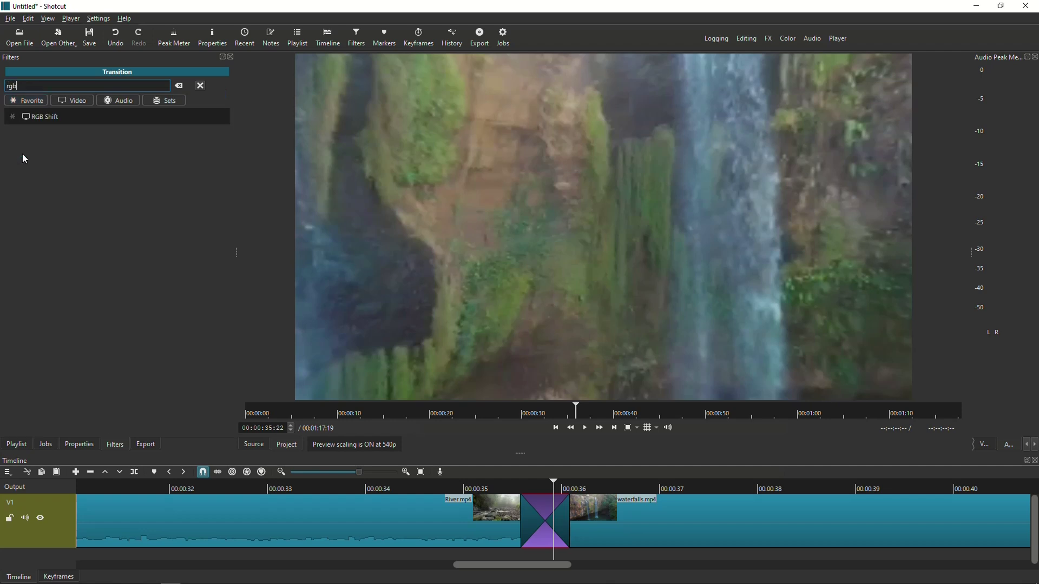
{"action": "type", "text": " sh"}
{"action": "left_click", "coordinate": [48, 121]}
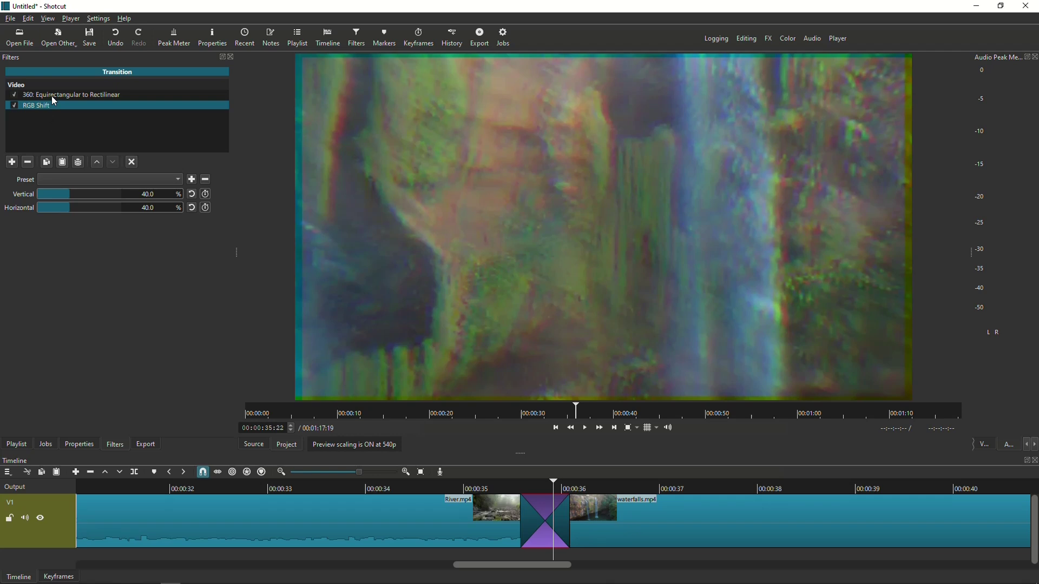
Add a second 360: Equirectangular to Rectilinear filter to the transition, below RGB Shift
{"action": "left_click", "coordinate": [12, 162]}
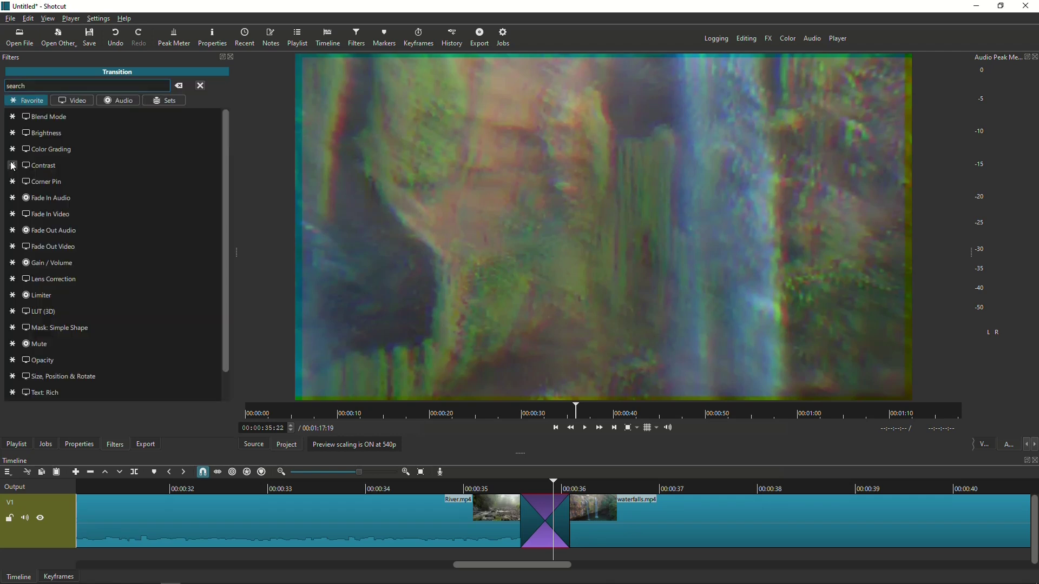
{"action": "type", "text": "360"}
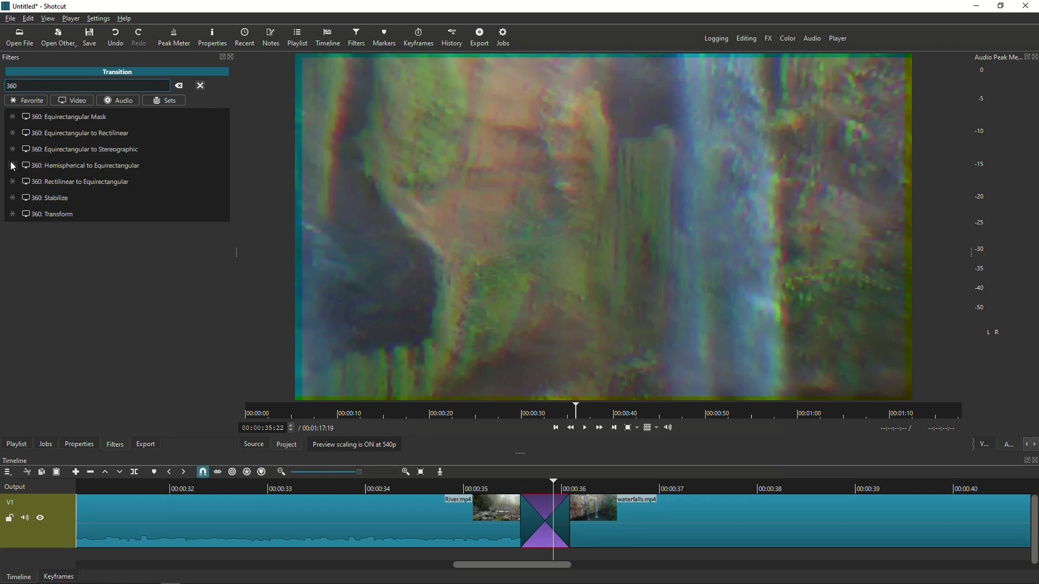
{"action": "left_click", "coordinate": [81, 139]}
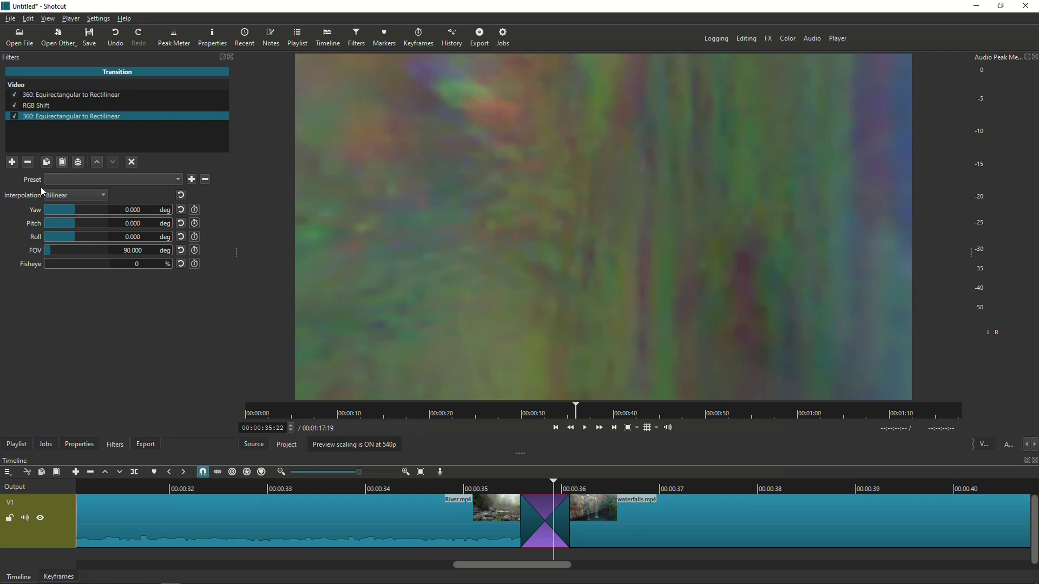
Add the Blur: Gaussian filter to the transition
{"action": "left_click", "coordinate": [12, 163]}
{"action": "type", "text": "b"}
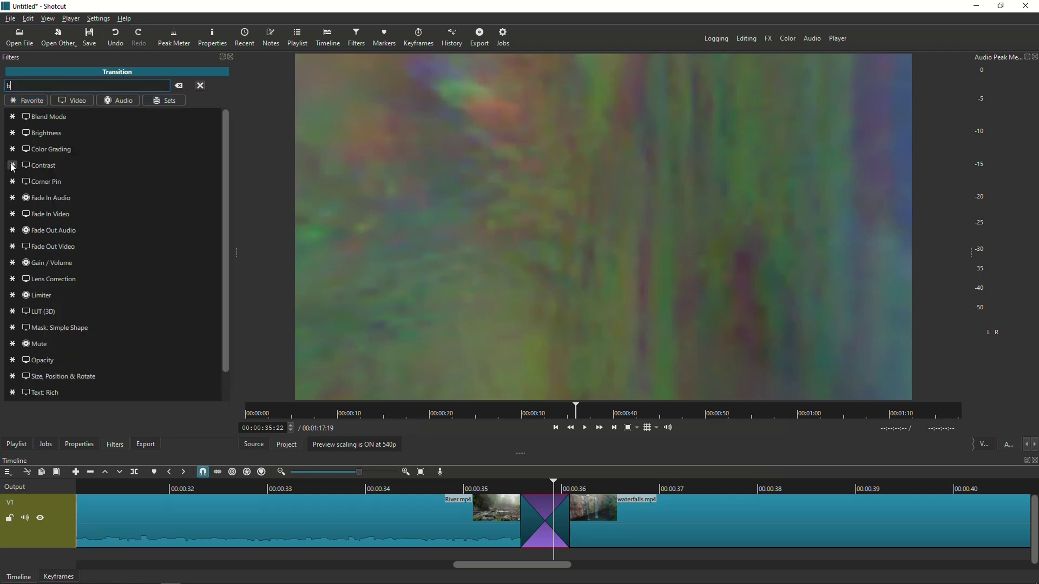
{"action": "type", "text": "lur"}
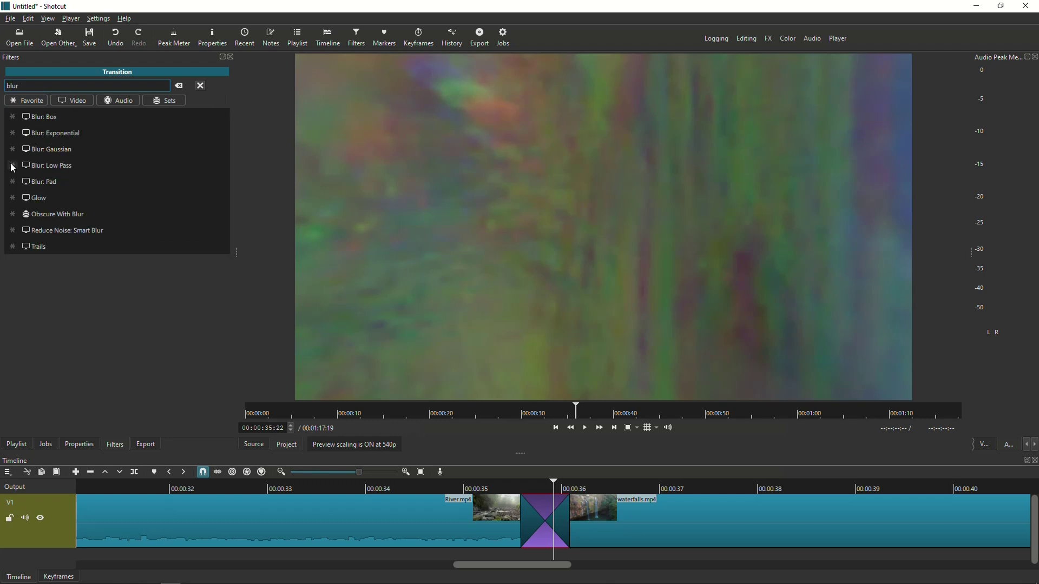
{"action": "left_click", "coordinate": [72, 154]}
{"action": "left_click", "coordinate": [41, 130]}
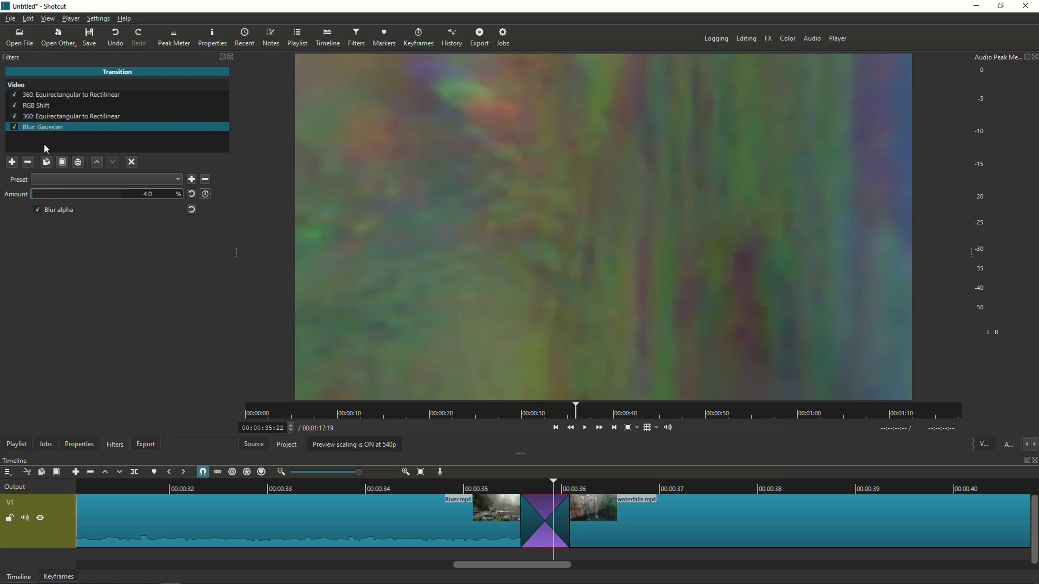
Add the Size, Position & Rotate filter to the transition and select the first 360: Equirectangular to Rectilinear filter
{"action": "left_click", "coordinate": [12, 162]}
{"action": "type", "text": "s"}
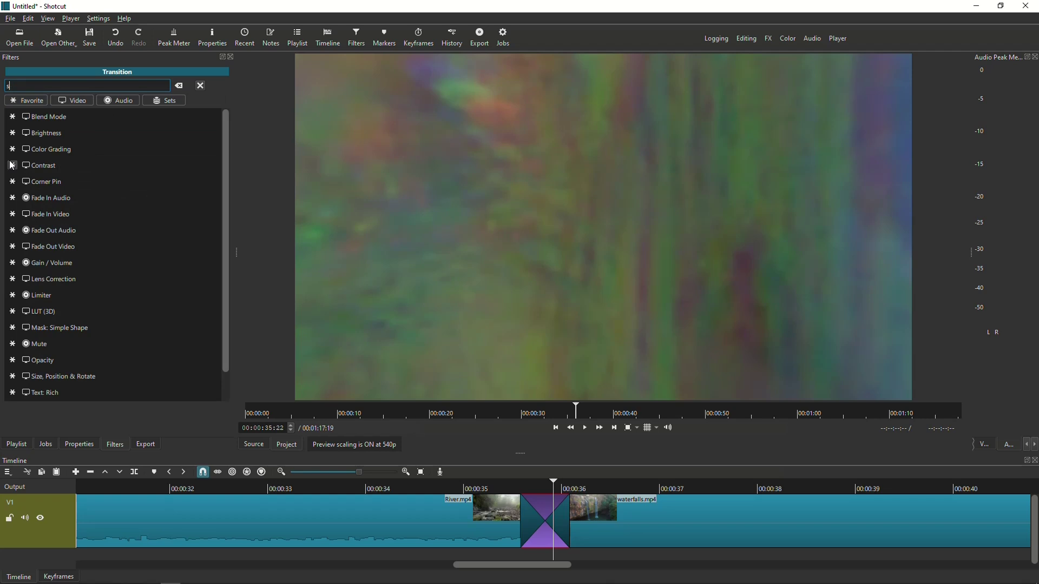
{"action": "type", "text": "iz"}
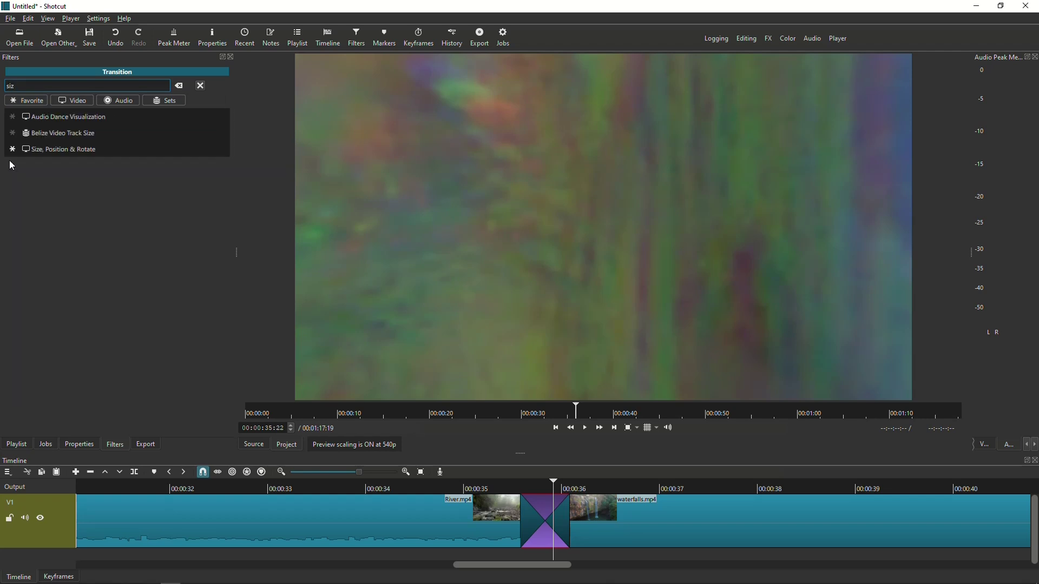
{"action": "left_click", "coordinate": [70, 151]}
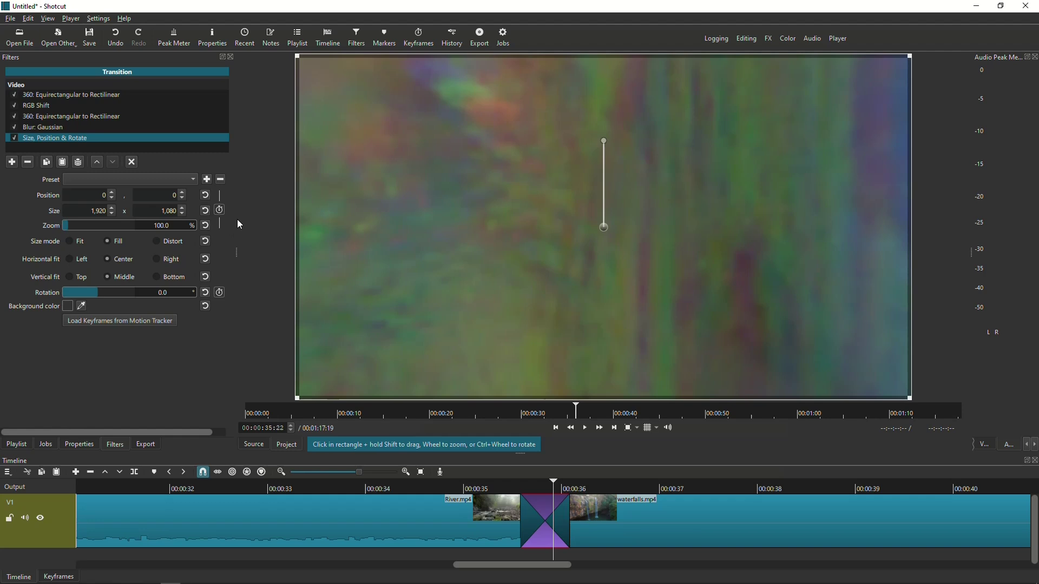
{"action": "left_click", "coordinate": [61, 97]}
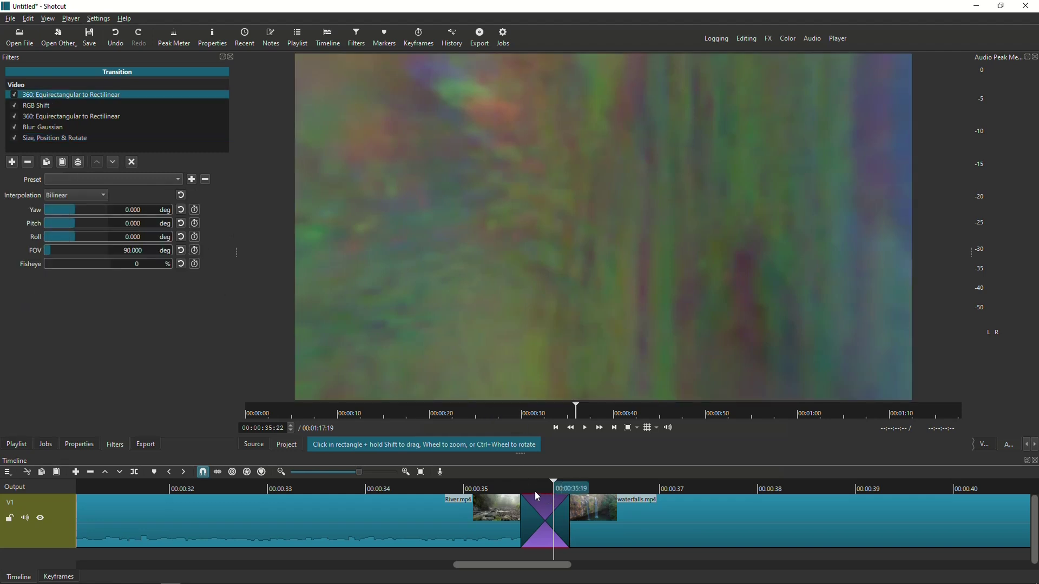
Play back the transition with its five filters and step through its frames to examine their combined effect
{"action": "left_click", "coordinate": [514, 491]}
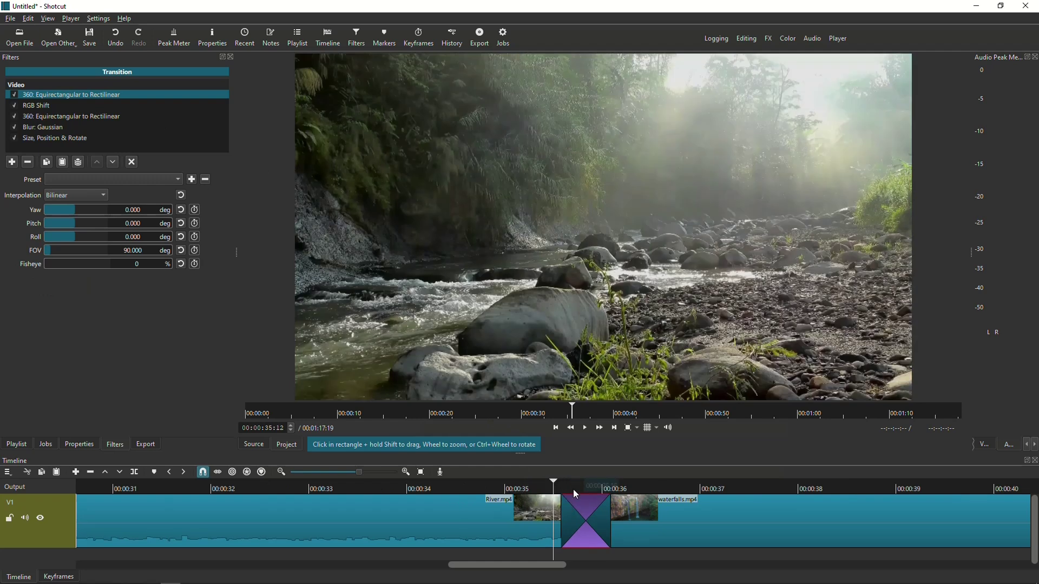
{"action": "left_click", "coordinate": [586, 429]}
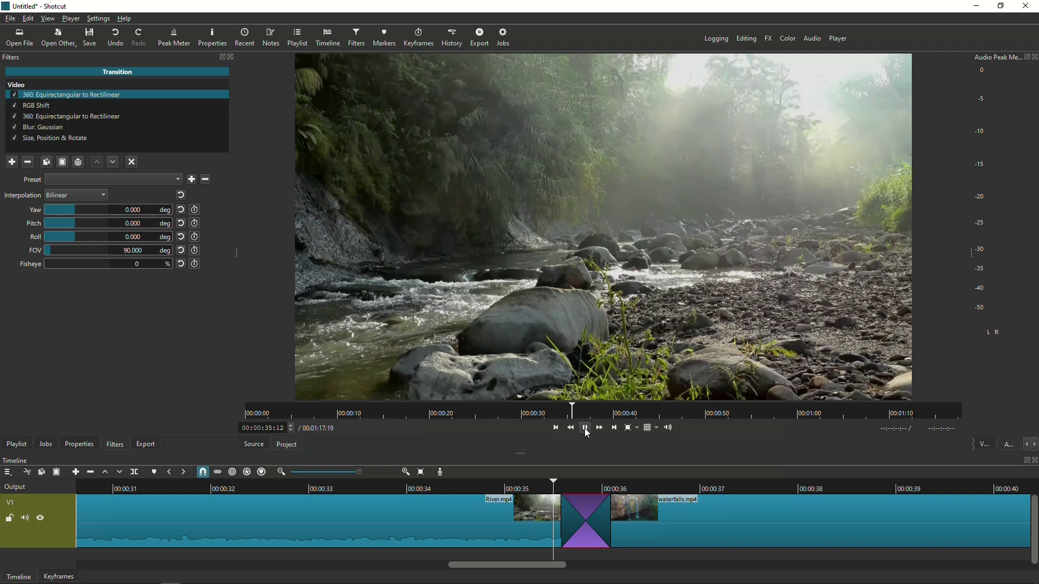
{"action": "key", "text": "space"}
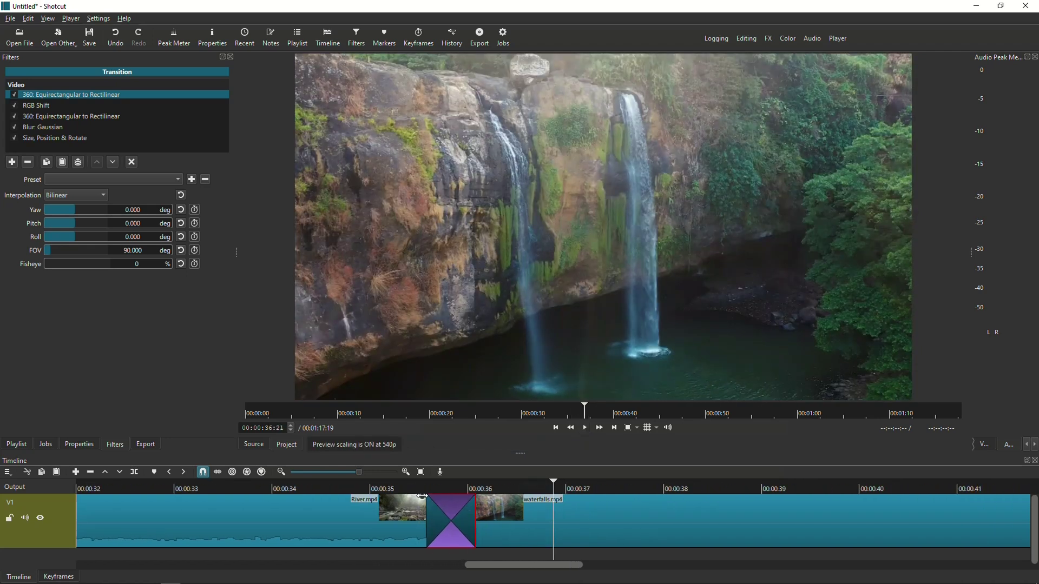
{"action": "scroll", "coordinate": [417, 489], "scroll_direction": "up", "scroll_amount": 2}
{"action": "scroll", "coordinate": [422, 484], "scroll_direction": "down", "scroll_amount": 3}
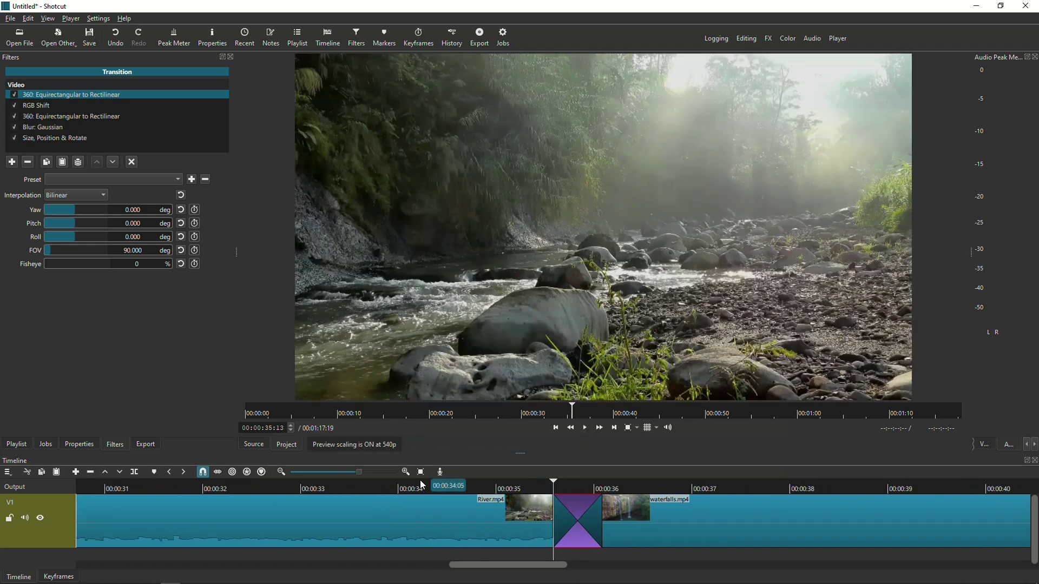
{"action": "scroll", "coordinate": [422, 483], "scroll_direction": "down", "scroll_amount": 5}
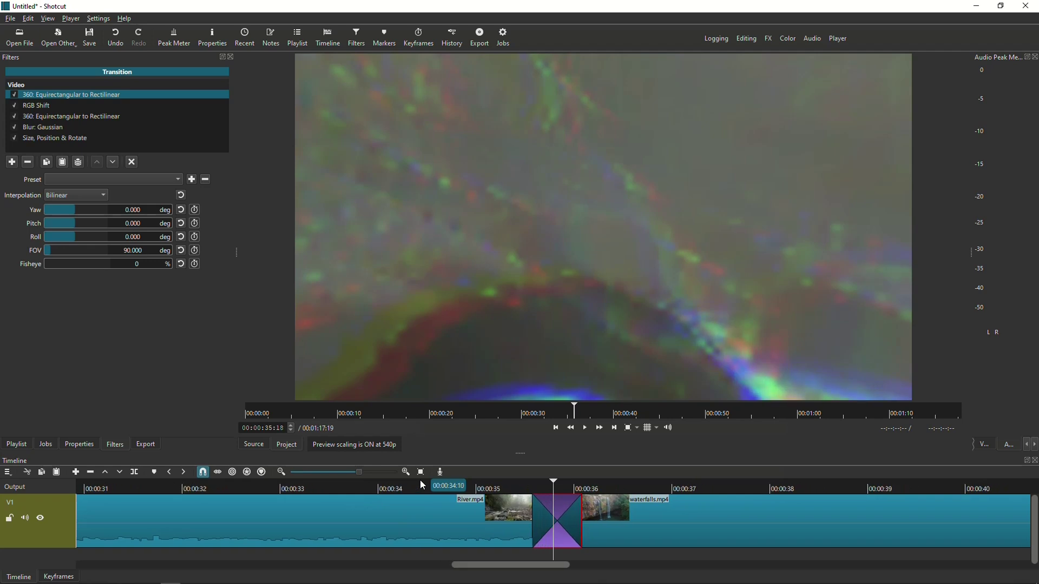
{"action": "scroll", "coordinate": [421, 481], "scroll_direction": "down", "scroll_amount": 5}
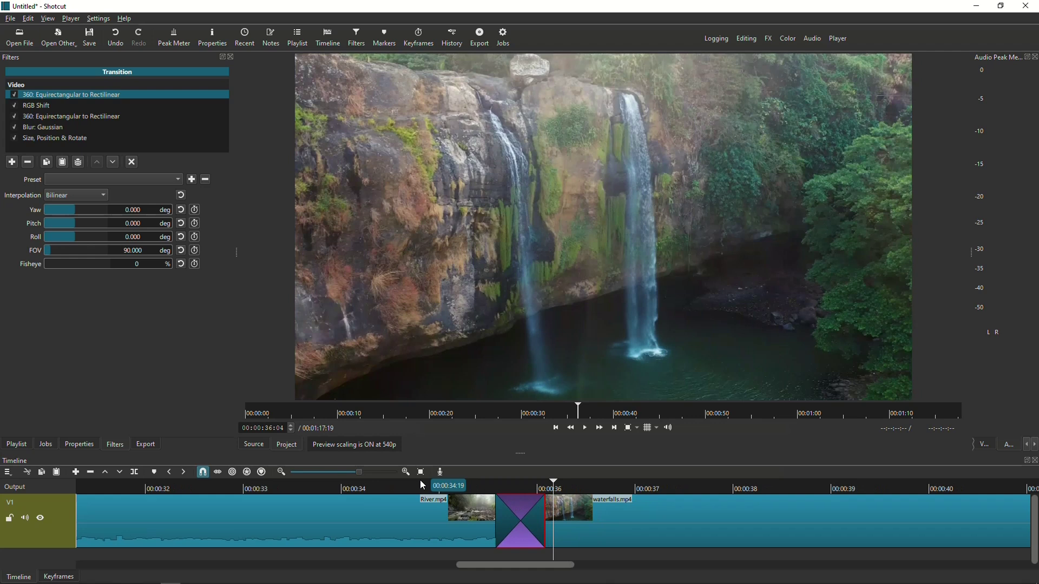
{"action": "scroll", "coordinate": [552, 483], "scroll_direction": "up", "scroll_amount": 3}
Go to the transition's first frame and disable every filter except the first 360: Equirectangular to Rectilinear
{"action": "left_click", "coordinate": [554, 429]}
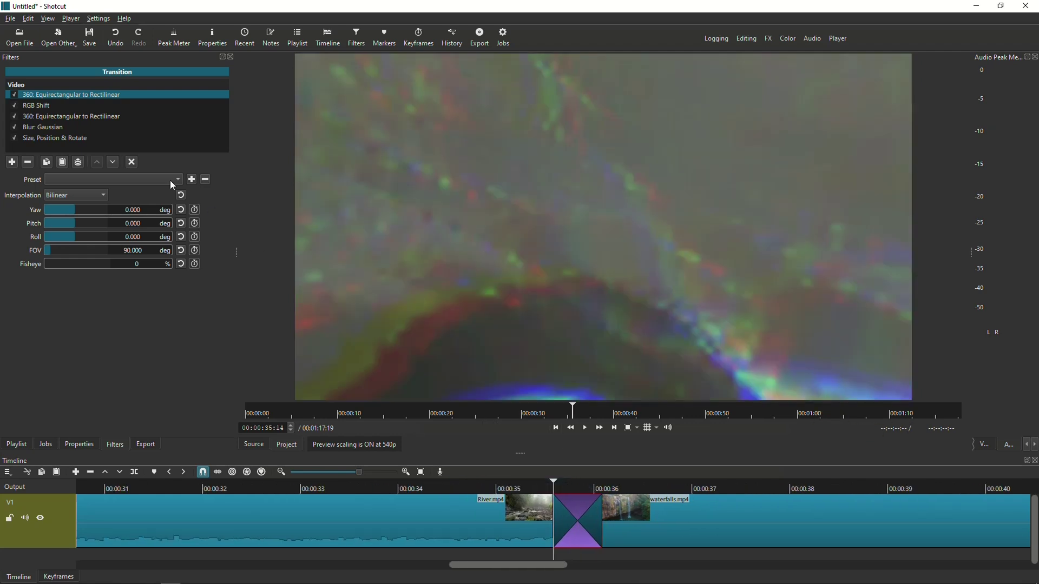
{"action": "left_click", "coordinate": [81, 99]}
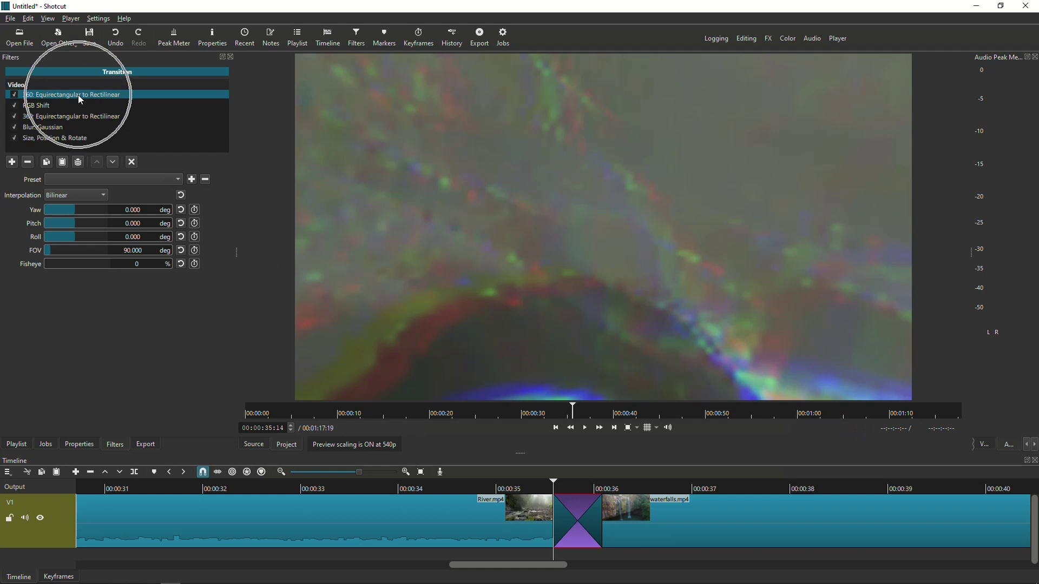
{"action": "left_click", "coordinate": [15, 106]}
{"action": "left_click", "coordinate": [14, 117]}
{"action": "left_click", "coordinate": [14, 127]}
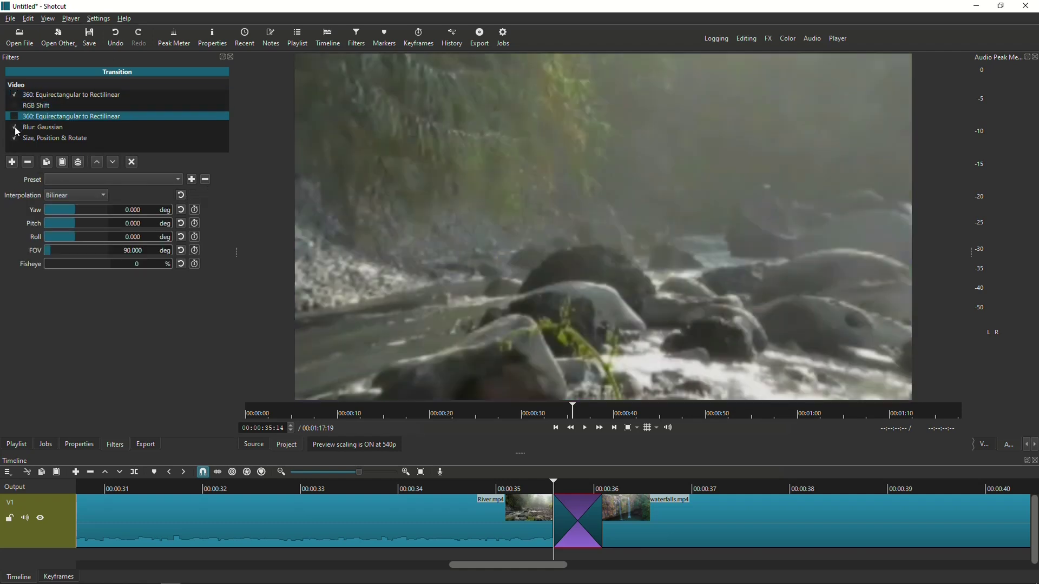
{"action": "left_click", "coordinate": [15, 139]}
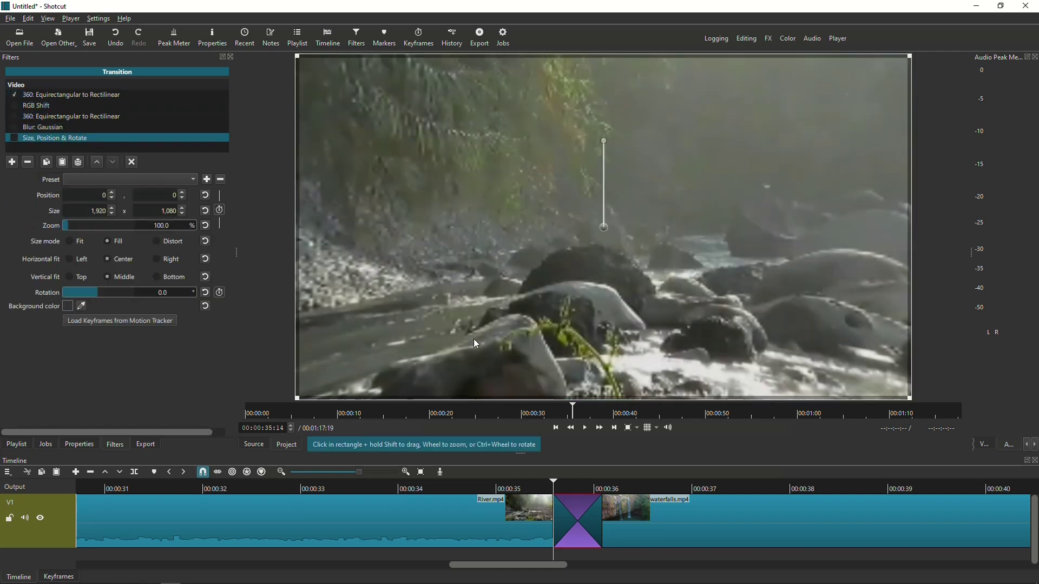
Set the first 360 filter's FOV to 148 deg at the transition's start and enable keyframes for it
{"action": "left_click", "coordinate": [70, 96]}
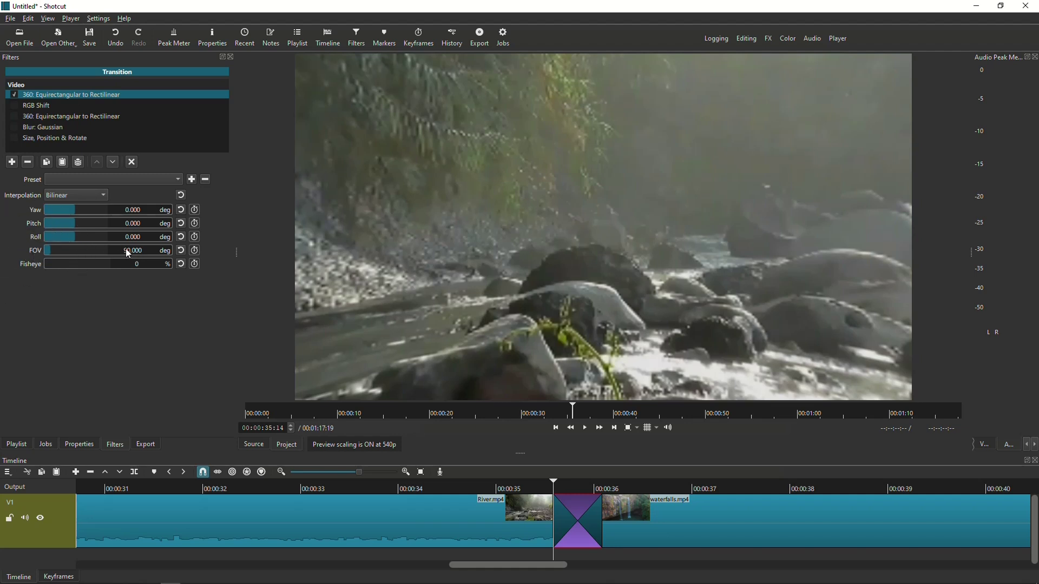
{"action": "type", "text": "148"}
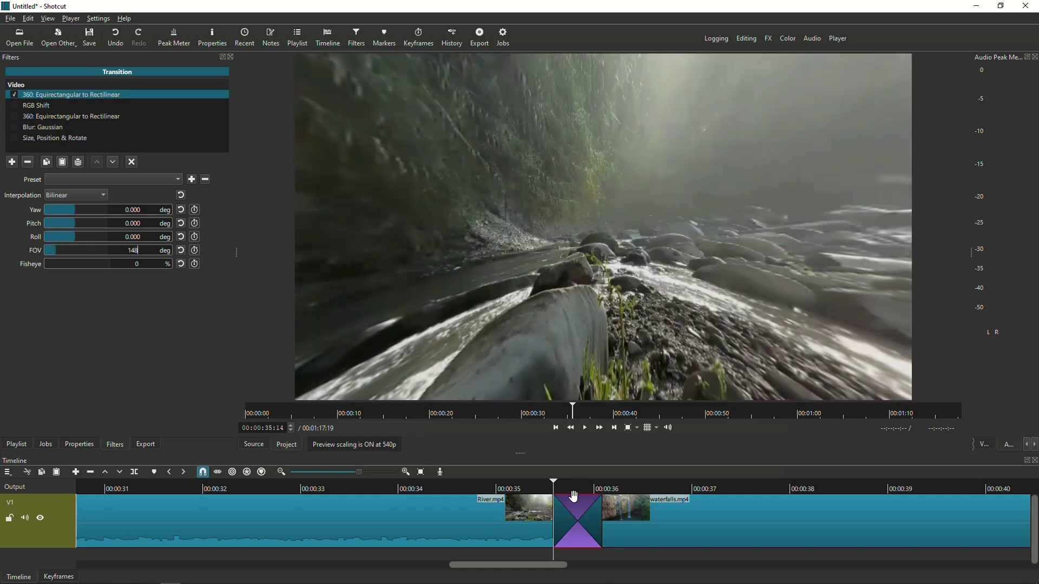
{"action": "left_click", "coordinate": [196, 253]}
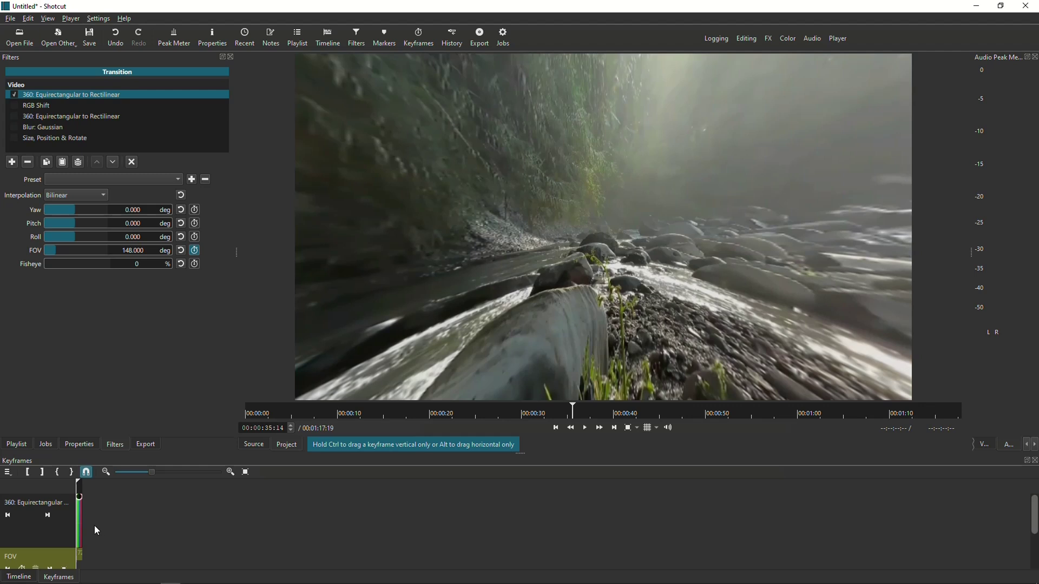
Keyframe the first 360 filter's FOV at 34 deg six frames after the transition's start
{"action": "scroll", "coordinate": [98, 525], "scroll_direction": "up", "scroll_amount": 5}
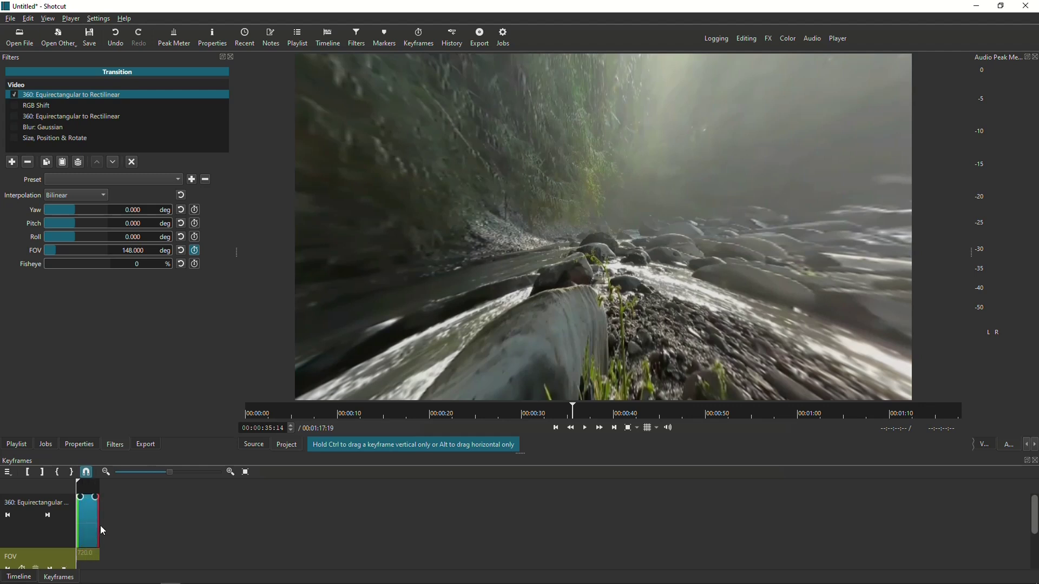
{"action": "scroll", "coordinate": [99, 527], "scroll_direction": "up", "scroll_amount": 5}
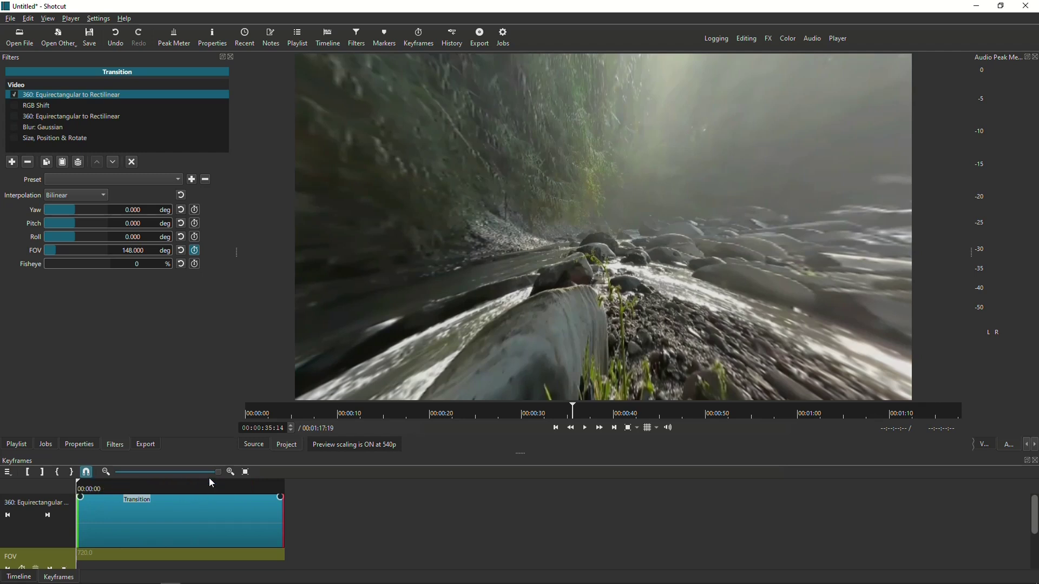
{"action": "key", "text": "Right"}
{"action": "key", "text": "Right"}
{"action": "key", "text": "Right"}
{"action": "key", "text": "Right"}
{"action": "key", "text": "Right"}
{"action": "key", "text": "Right"}
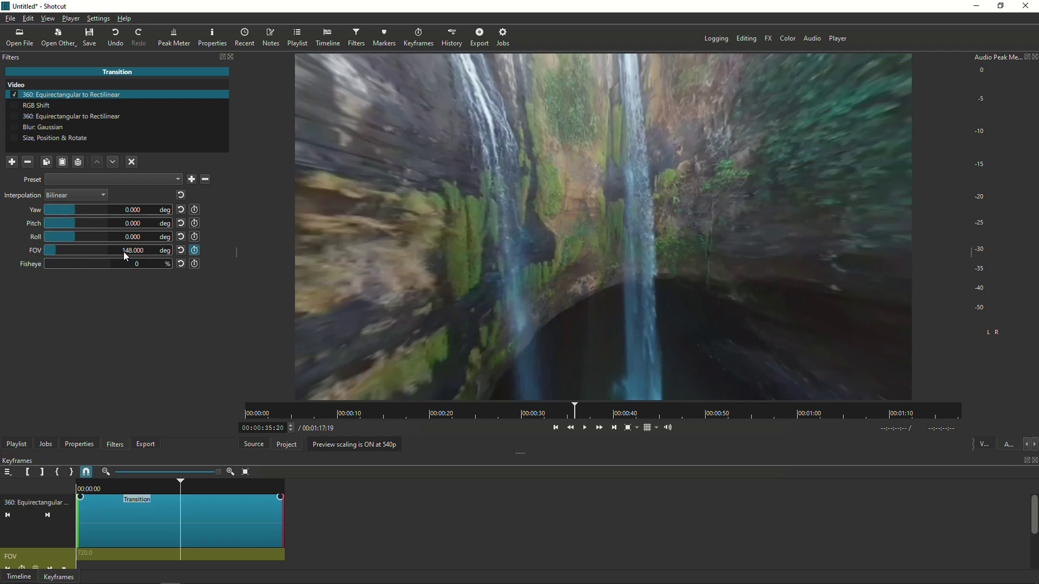
{"action": "type", "text": "34"}
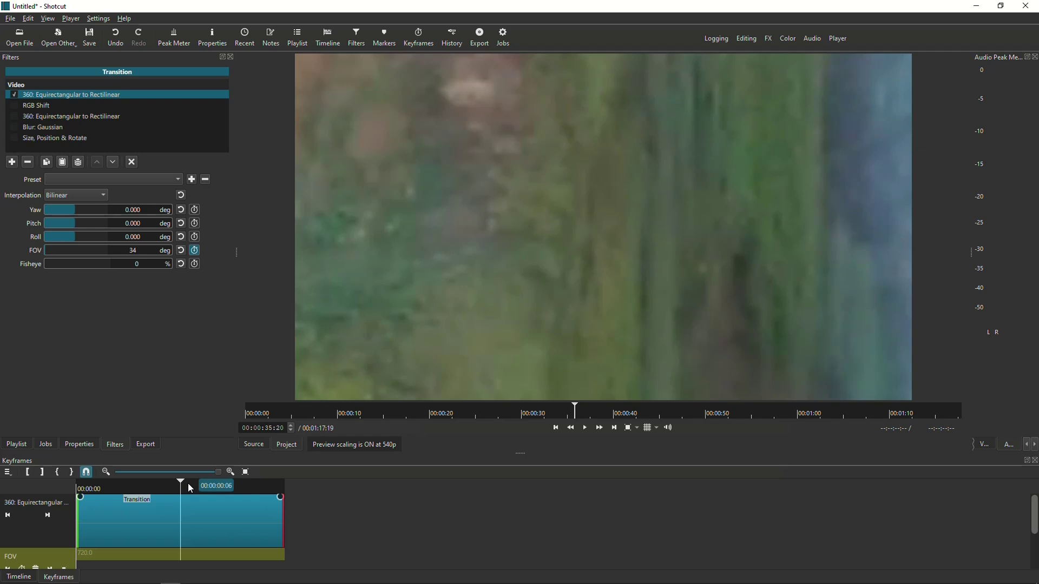
Keyframe the FOV at 179 deg one frame further on and at 154 deg at the transition's end
{"action": "key", "text": "Right"}
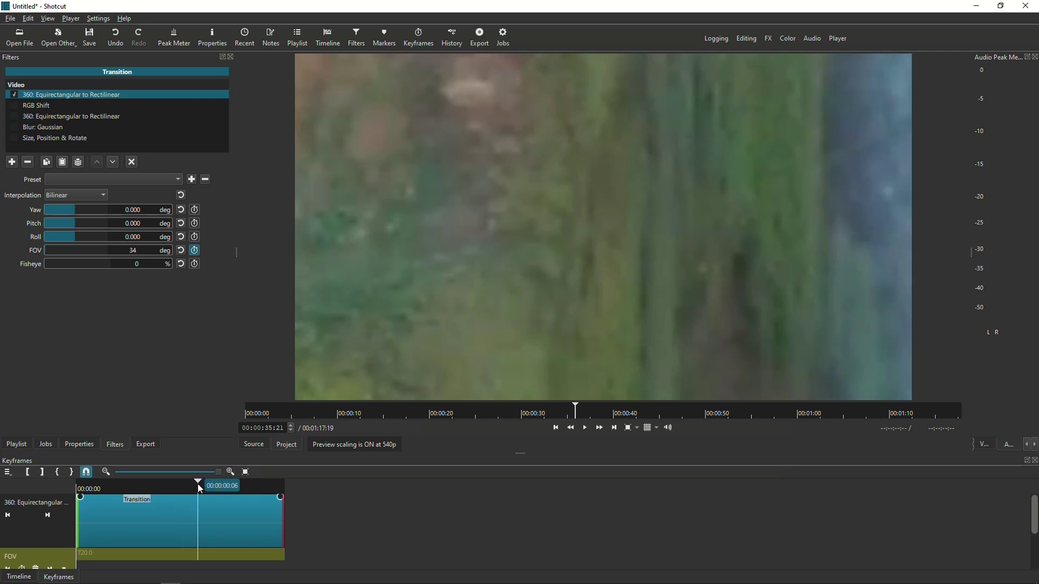
{"action": "type", "text": "179"}
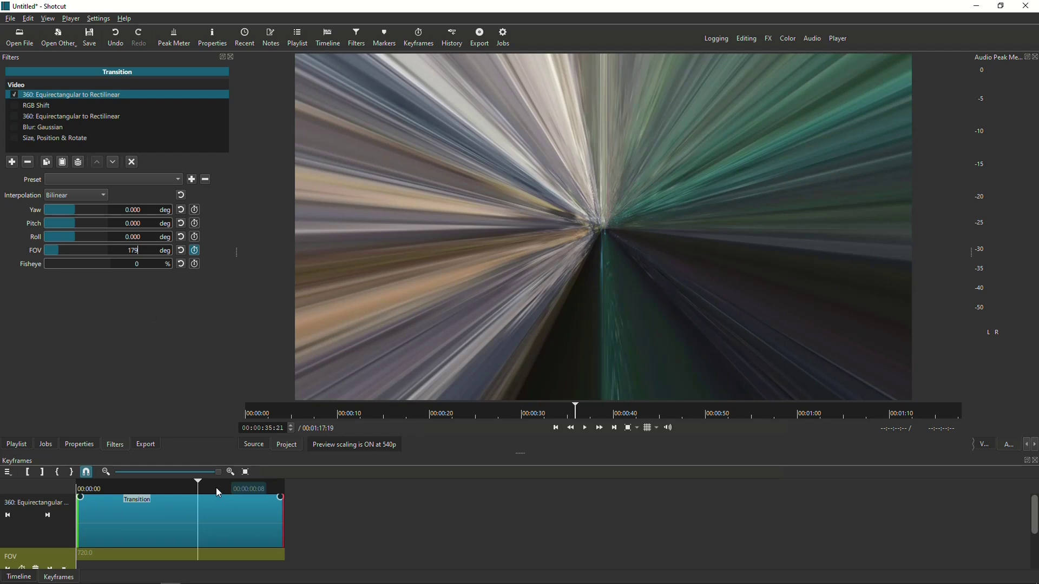
{"action": "left_click", "coordinate": [614, 427]}
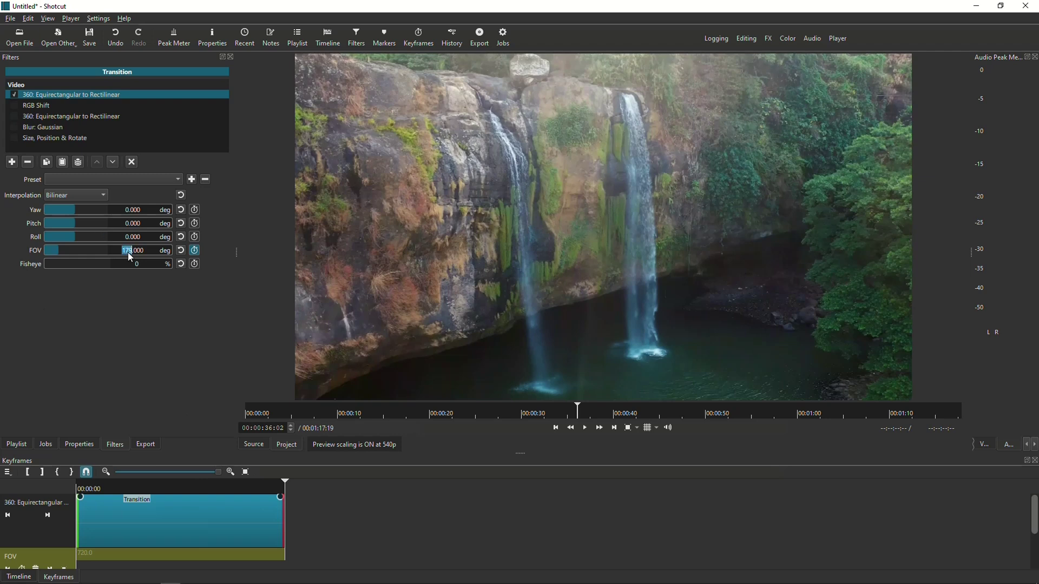
{"action": "type", "text": "154"}
{"action": "left_click", "coordinate": [90, 96]}
Return to the timeline and play back the transition from just before it to review the FOV animation
{"action": "left_click", "coordinate": [19, 577]}
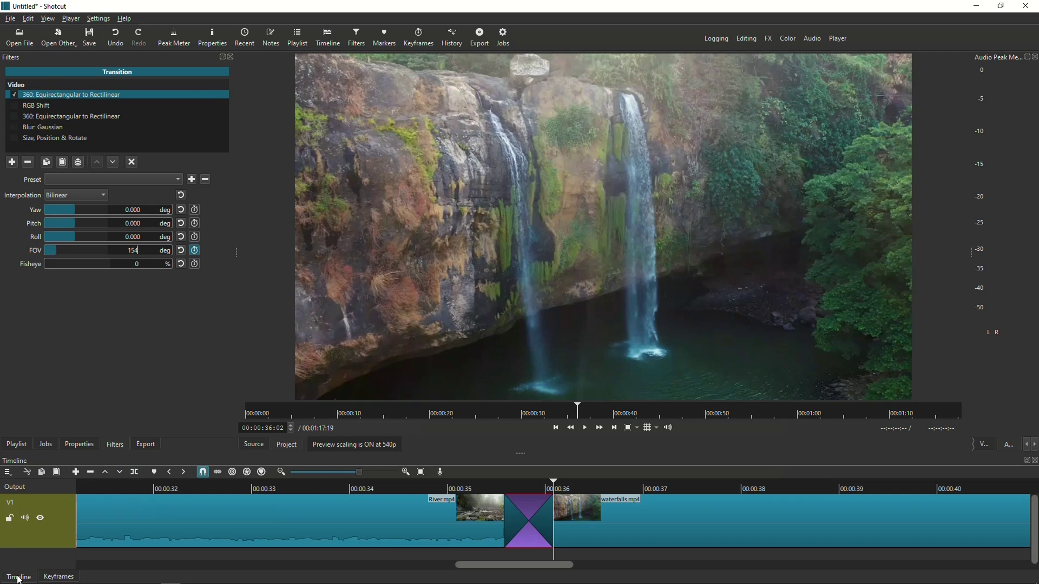
{"action": "left_click", "coordinate": [490, 491]}
{"action": "left_click", "coordinate": [586, 428]}
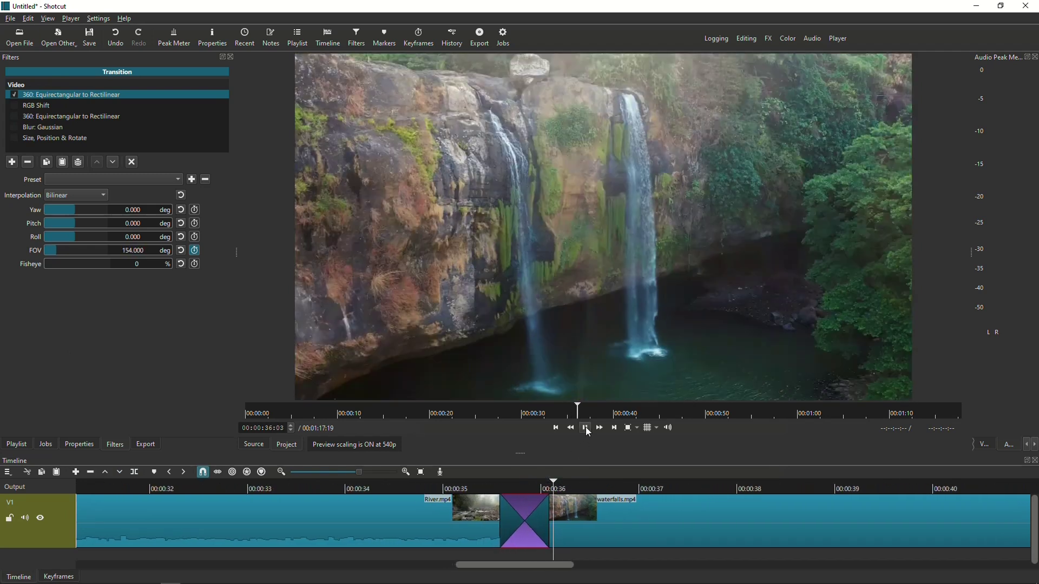
Stop playback, go back to just before the transition and step through it frame by frame to examine the first 360 filter's FOV animation
{"action": "left_click", "coordinate": [586, 429]}
{"action": "left_click", "coordinate": [457, 484]}
{"action": "key", "text": "Right"}
{"action": "key", "text": "Right"}
{"action": "key", "text": "Right"}
{"action": "key", "text": "Right"}
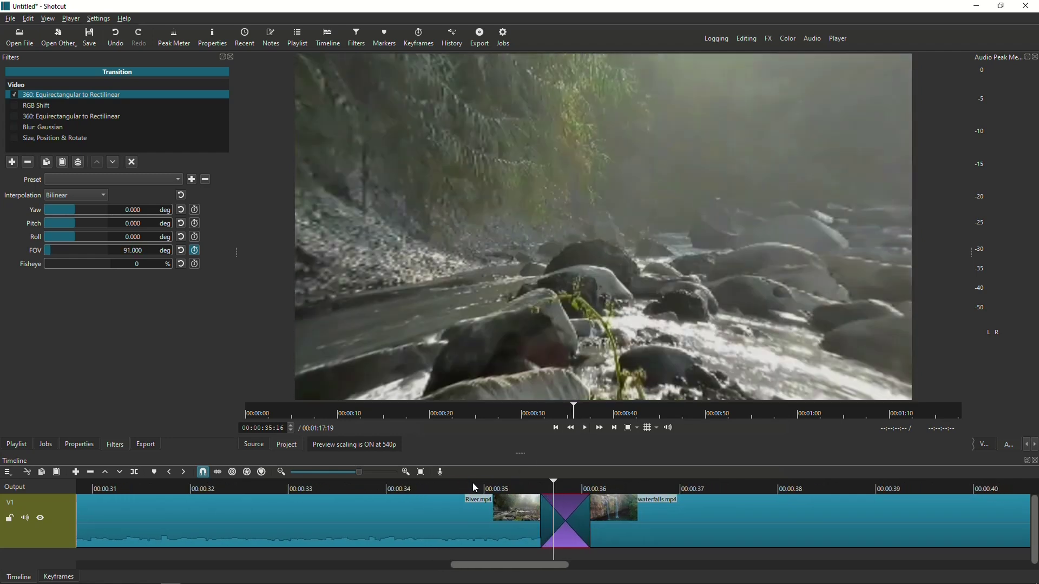
{"action": "key", "text": "Right"}
{"action": "key", "text": "Right"}
{"action": "key", "text": "Right"}
{"action": "key", "text": "Right"}
{"action": "key", "text": "Right"}
{"action": "key", "text": "Right"}
{"action": "key", "text": "Right"}
{"action": "key", "text": "Right"}
{"action": "key", "text": "Right"}
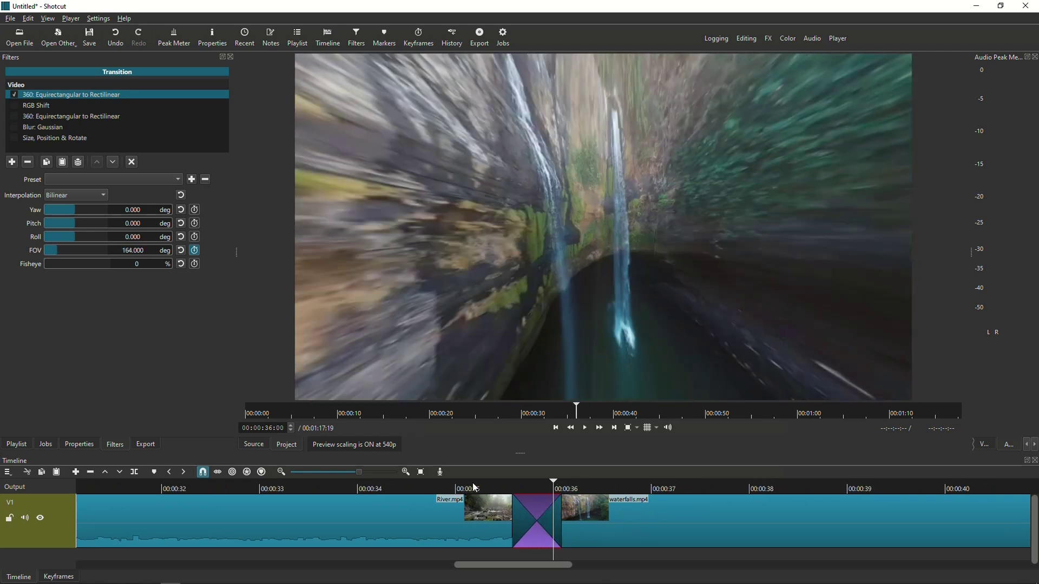
{"action": "key", "text": "Right"}
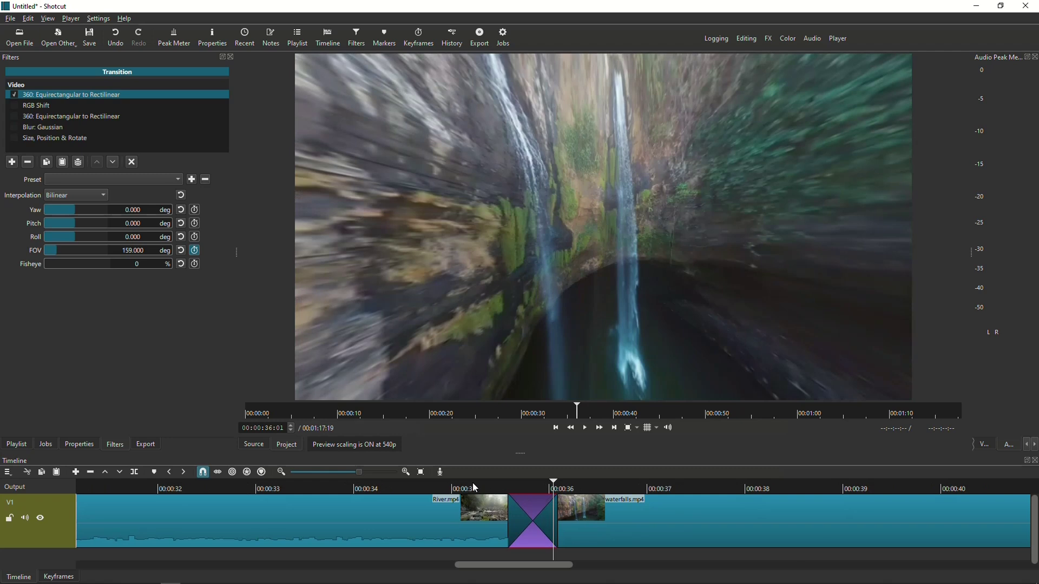
Step backward frame by frame to just before the transition to examine the zoom on the River clip
{"action": "key", "text": "Left"}
{"action": "key", "text": "Left"}
{"action": "key", "text": "Left"}
{"action": "key", "text": "Left"}
{"action": "key", "text": "Left"}
{"action": "key", "text": "Left"}
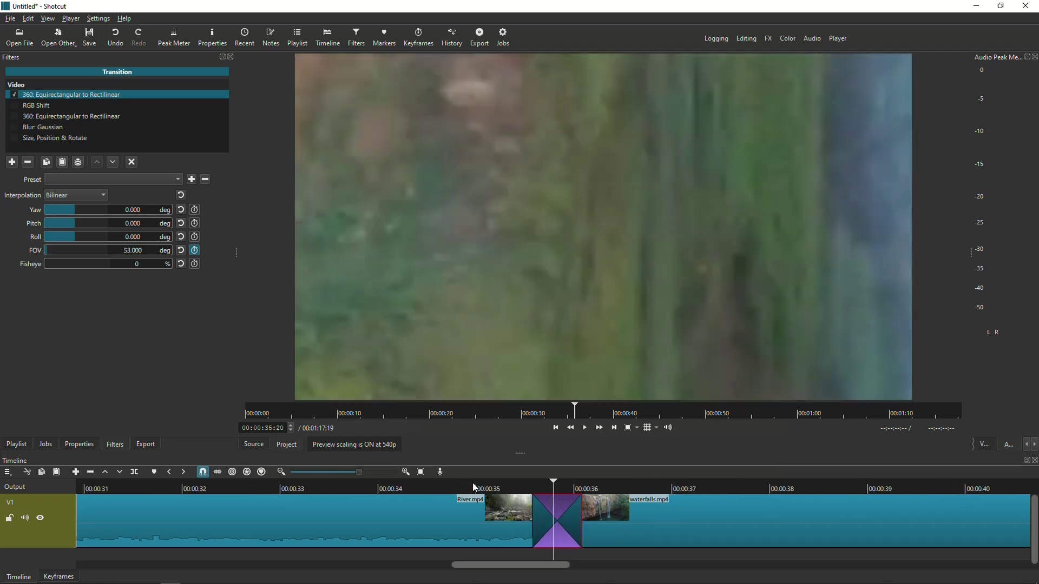
{"action": "key", "text": "Left"}
{"action": "key", "text": "Left"}
{"action": "key", "text": "Left"}
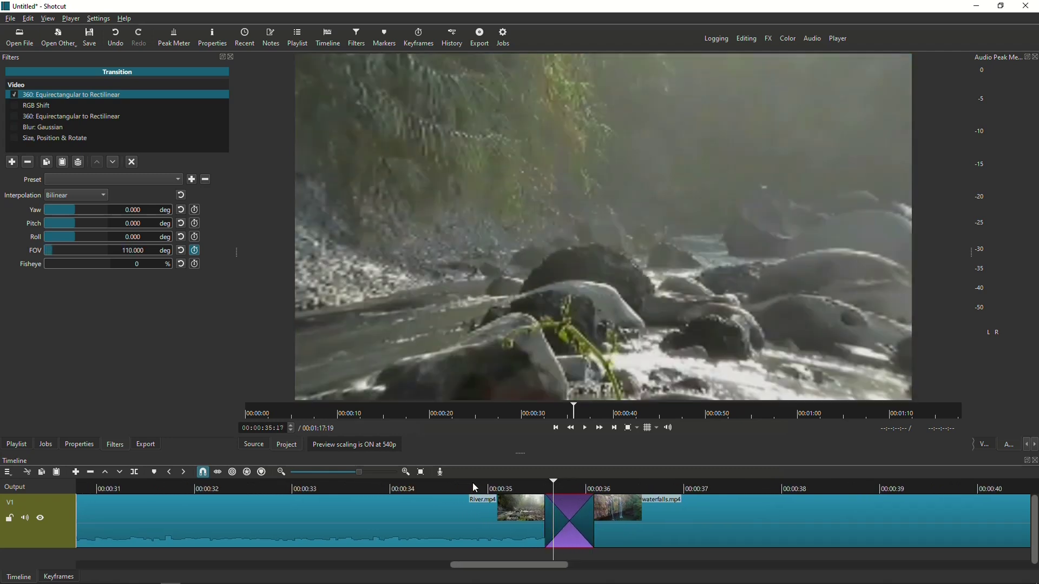
{"action": "key", "text": "Left"}
{"action": "key", "text": "Left"}
{"action": "key", "text": "Left"}
{"action": "key", "text": "Left"}
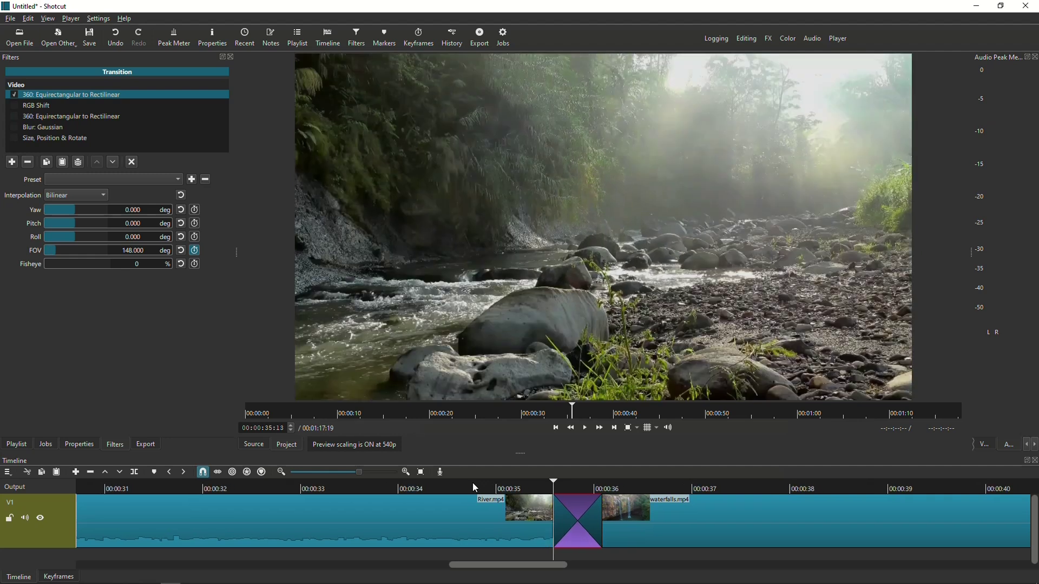
Step forward frame by frame through the whole transition into the waterfalls clip to examine the zoom across the cut
{"action": "key", "text": "Right"}
{"action": "key", "text": "Right"}
{"action": "key", "text": "Right"}
{"action": "key", "text": "Right"}
{"action": "key", "text": "Right"}
{"action": "key", "text": "Right"}
{"action": "key", "text": "Right"}
{"action": "key", "text": "Right"}
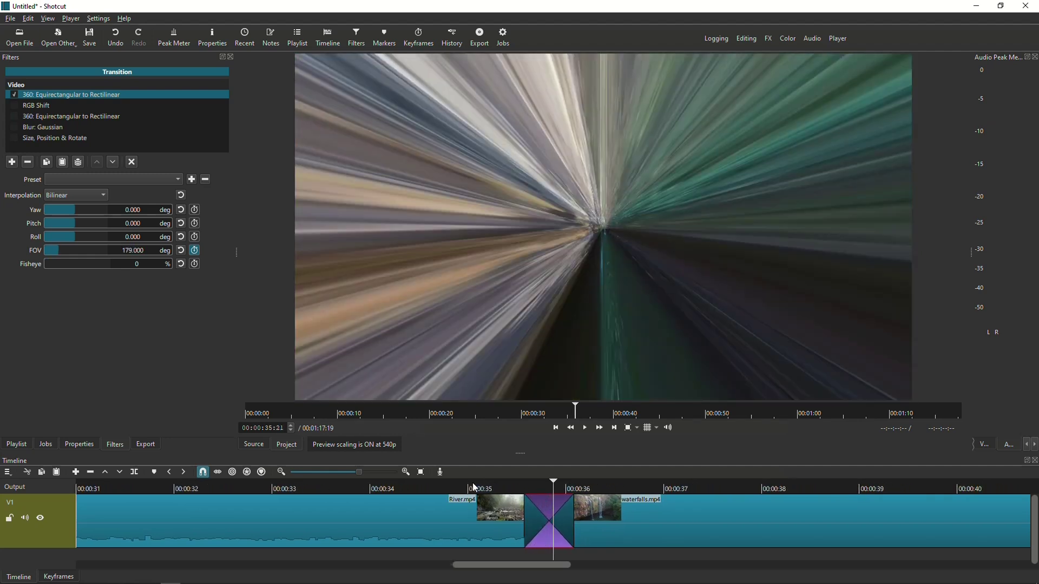
{"action": "key", "text": "Right"}
{"action": "key", "text": "Right"}
{"action": "key", "text": "Right"}
{"action": "key", "text": "Right"}
{"action": "key", "text": "Right"}
{"action": "key", "text": "Right"}
{"action": "key", "text": "Right"}
{"action": "key", "text": "Right"}
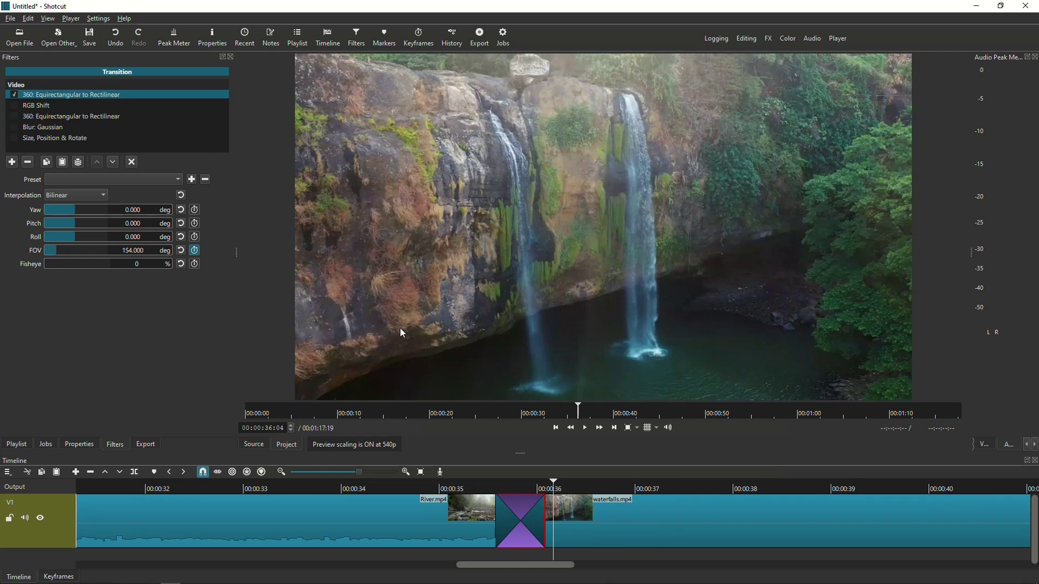
Enable the RGB Shift filter on the transition and set its horizontal shift to 50%
{"action": "left_click", "coordinate": [22, 107]}
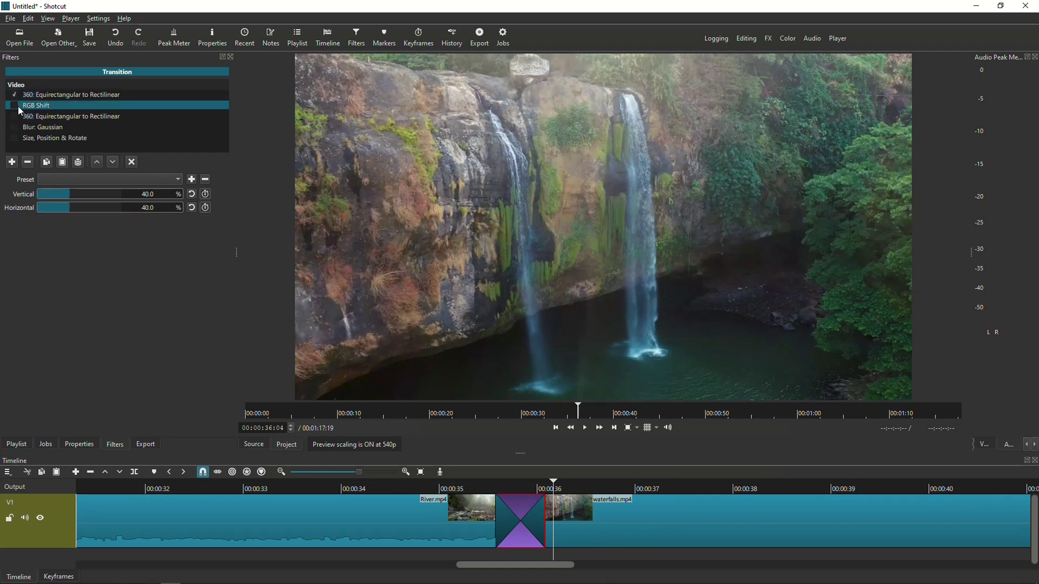
{"action": "left_click", "coordinate": [14, 105]}
{"action": "left_click", "coordinate": [524, 514]}
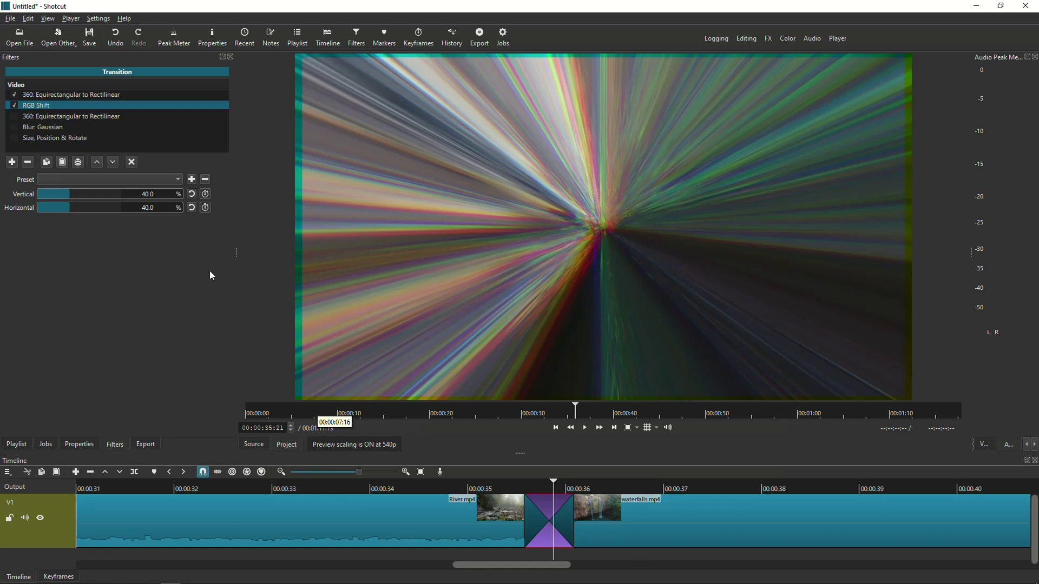
{"action": "double_click", "coordinate": [146, 209]}
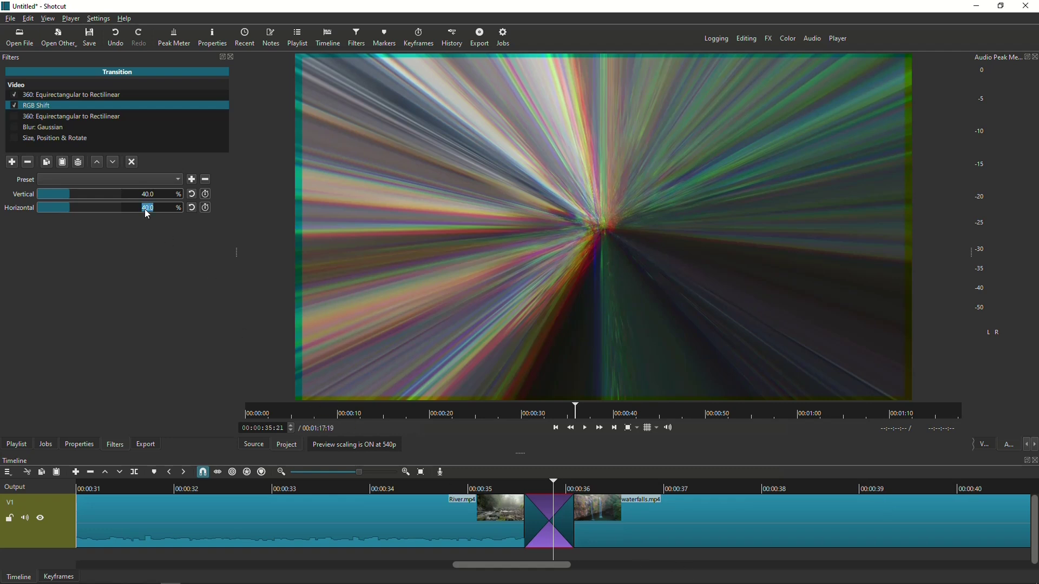
{"action": "type", "text": "50"}
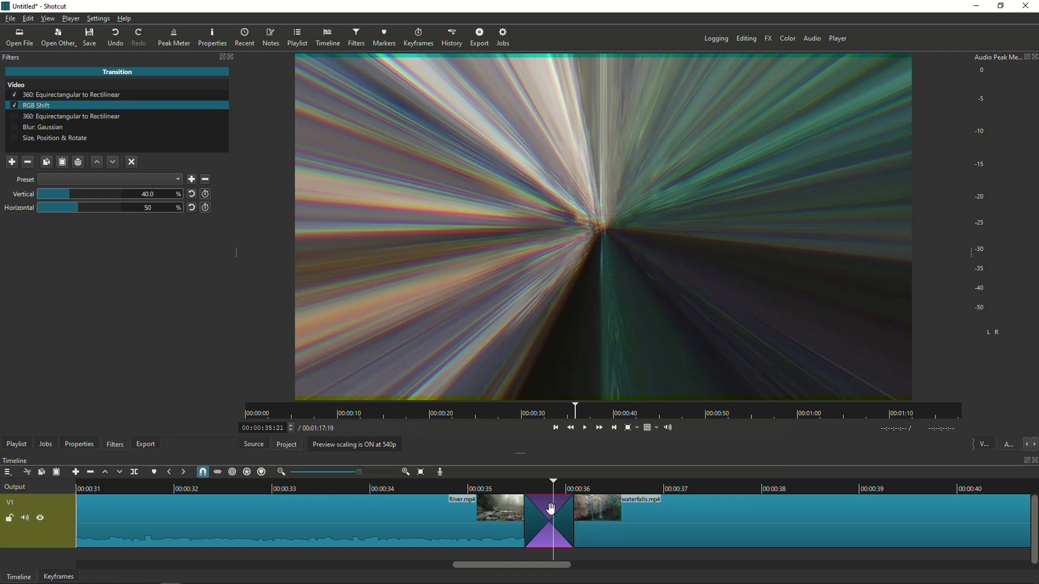
Step through the transition from just before it to its end to examine the RGB Shift effect
{"action": "scroll", "coordinate": [522, 489], "scroll_direction": "up", "scroll_amount": 1}
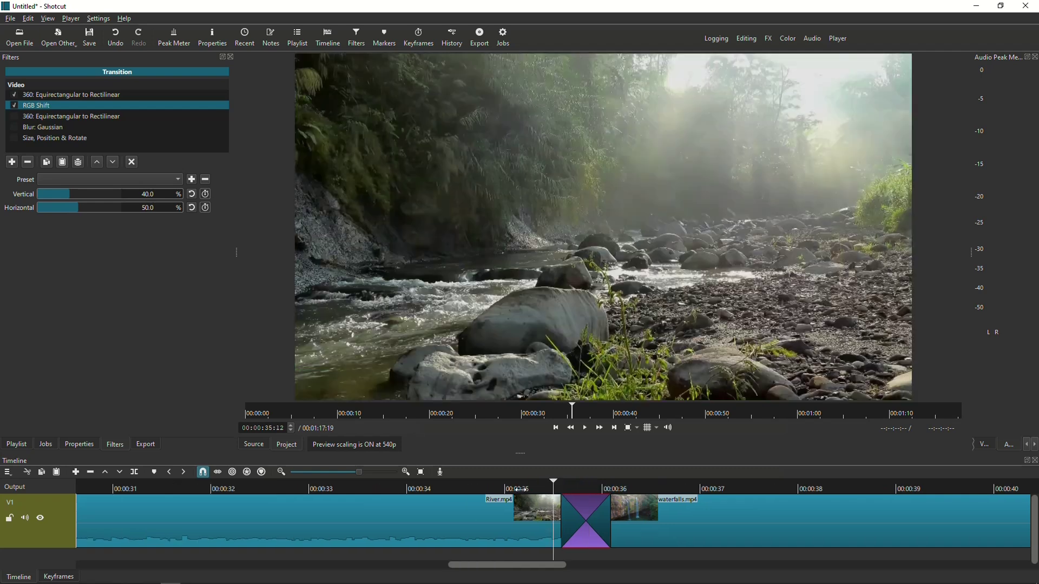
{"action": "scroll", "coordinate": [599, 495], "scroll_direction": "down", "scroll_amount": 3}
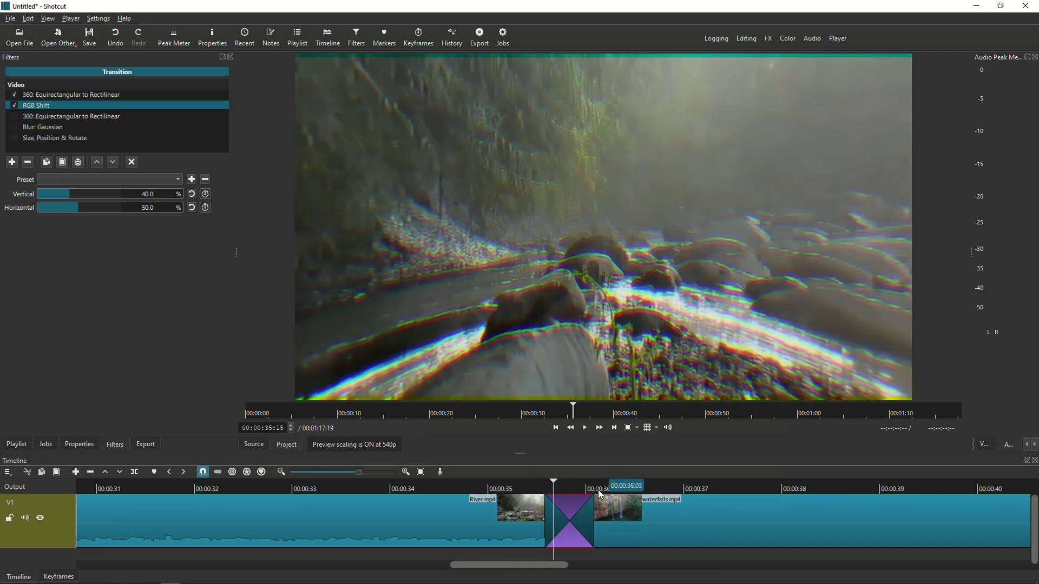
{"action": "scroll", "coordinate": [599, 489], "scroll_direction": "down", "scroll_amount": 2}
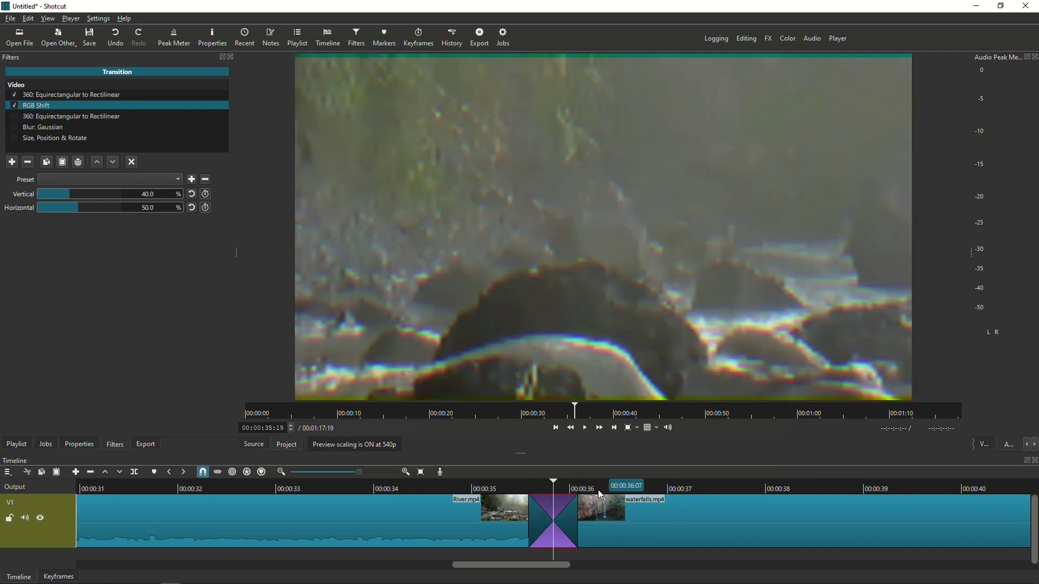
{"action": "scroll", "coordinate": [599, 489], "scroll_direction": "down", "scroll_amount": 3}
{"action": "scroll", "coordinate": [599, 489], "scroll_direction": "down", "scroll_amount": 2}
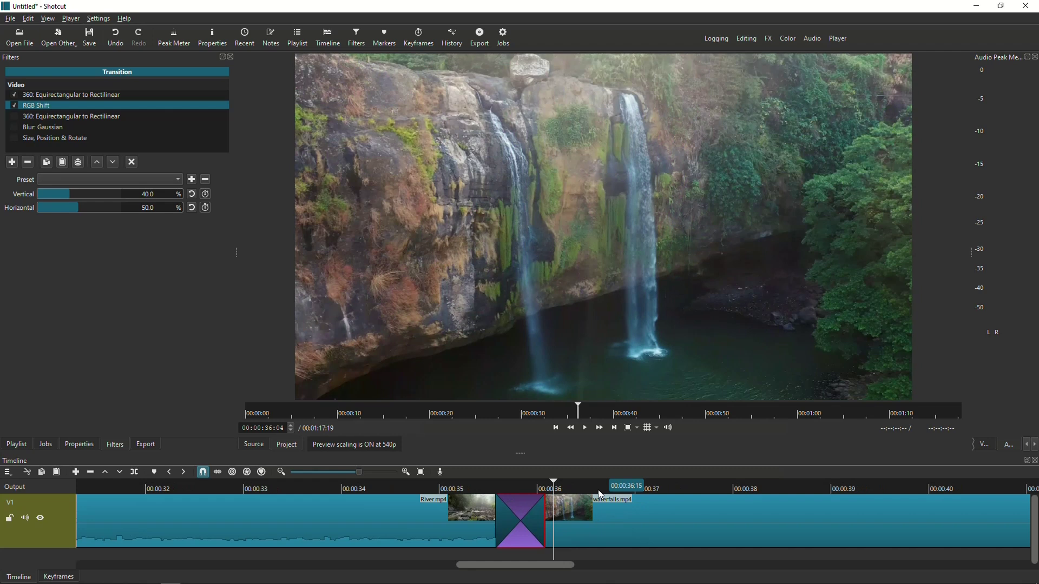
{"action": "scroll", "coordinate": [557, 487], "scroll_direction": "up", "scroll_amount": 4}
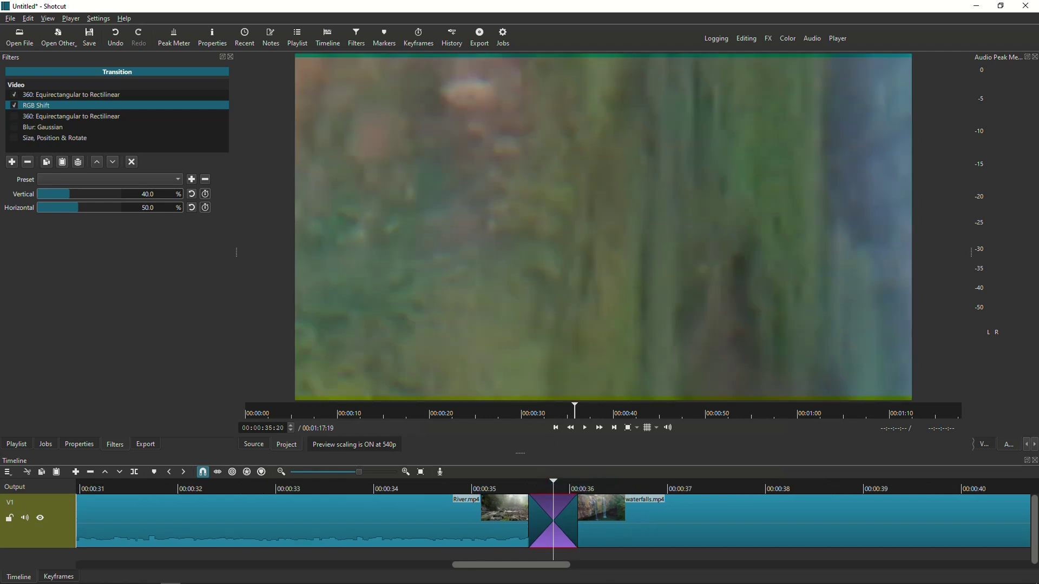
Enable the second 360 filter, set its FOV to 148 deg at the transition's start and turn on keyframes for it
{"action": "left_click", "coordinate": [24, 120]}
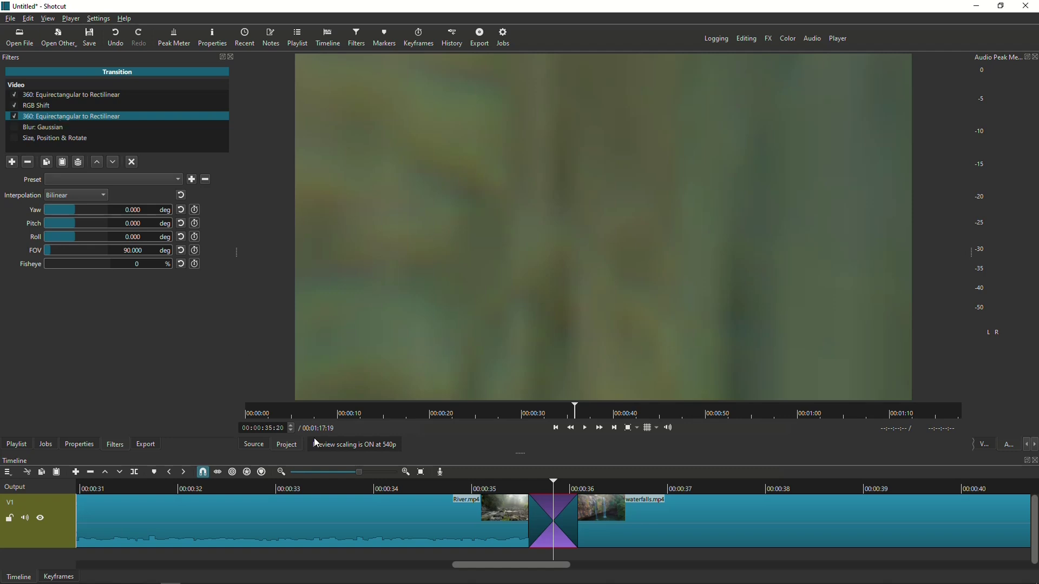
{"action": "left_click", "coordinate": [559, 429]}
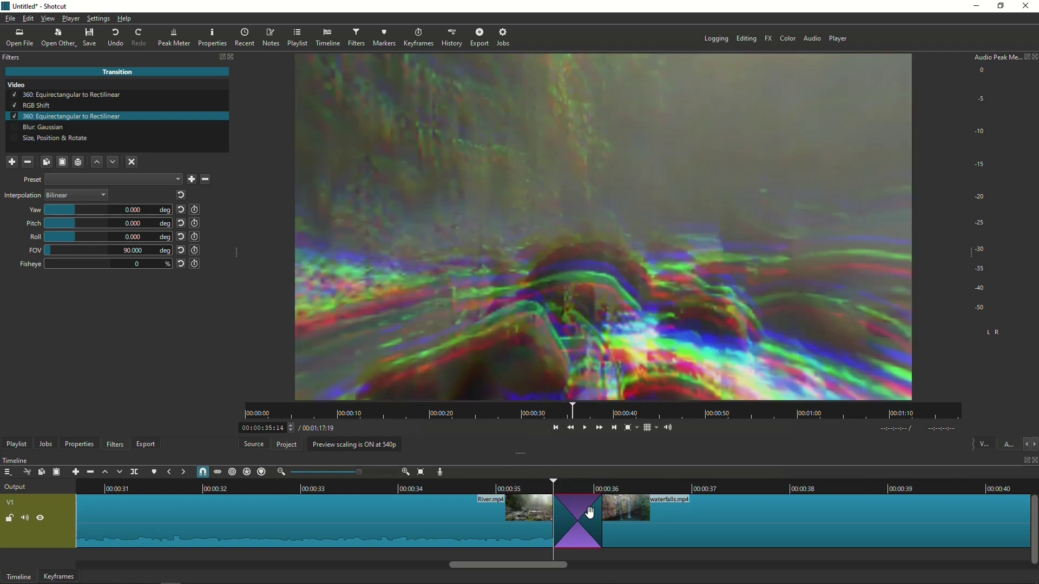
{"action": "left_click", "coordinate": [44, 257]}
{"action": "type", "text": "148"}
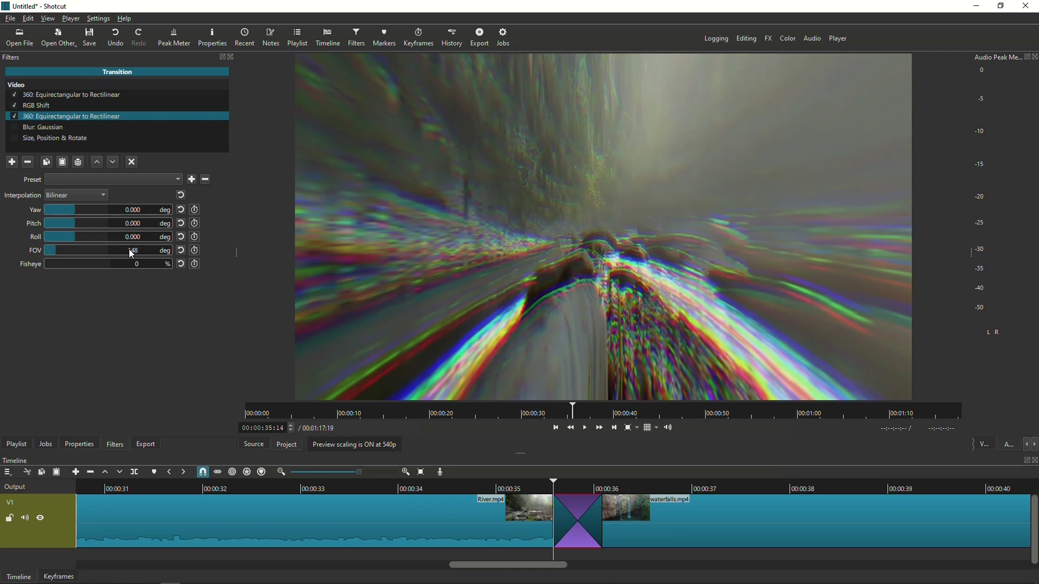
{"action": "left_click", "coordinate": [196, 253]}
{"action": "left_click", "coordinate": [196, 253]}
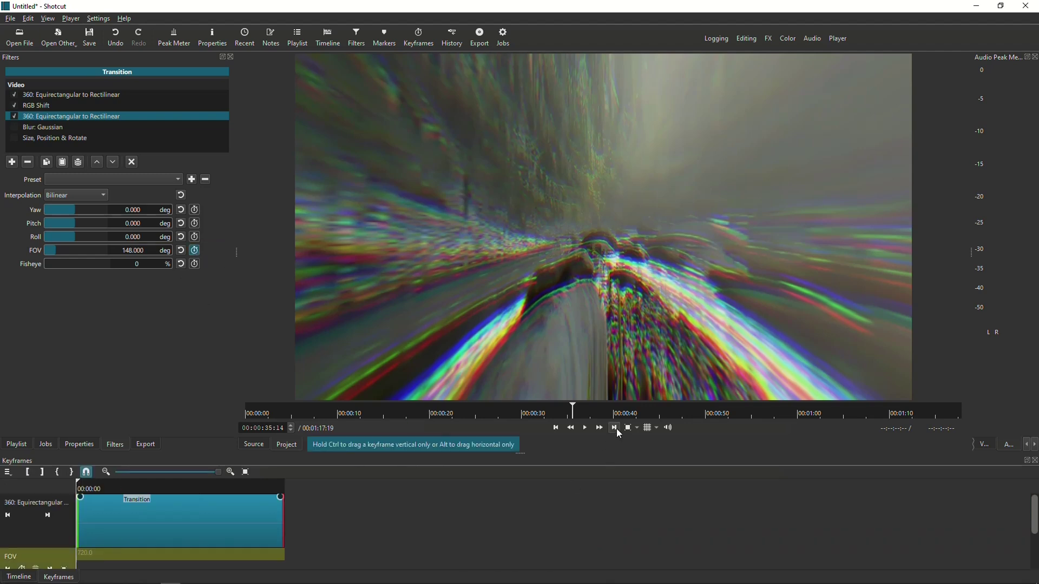
Keyframe the second 360 filter's FOV at 138 deg at the transition's end
{"action": "left_click", "coordinate": [615, 428]}
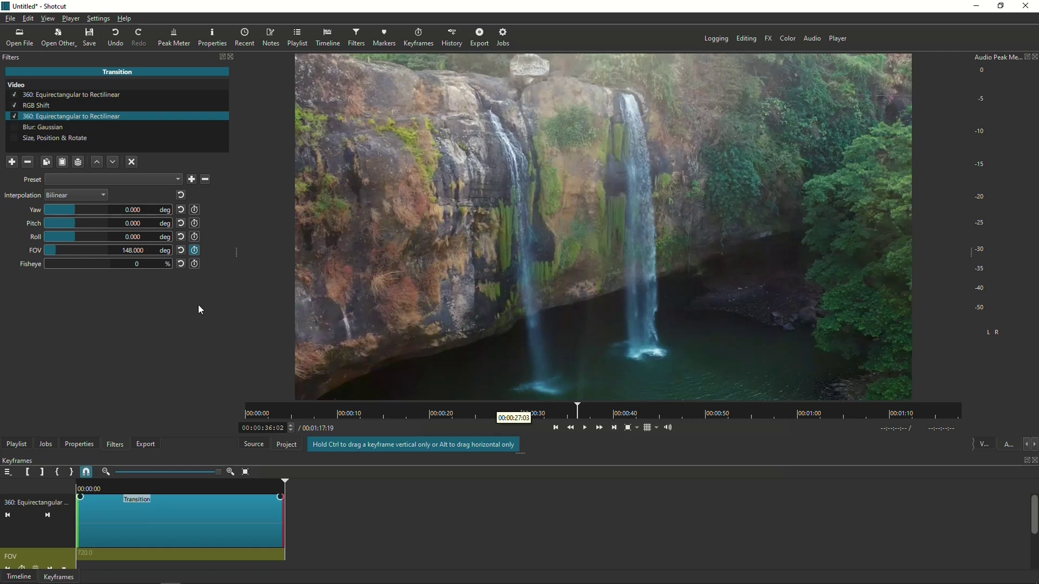
{"action": "double_click", "coordinate": [130, 251]}
{"action": "type", "text": "138"}
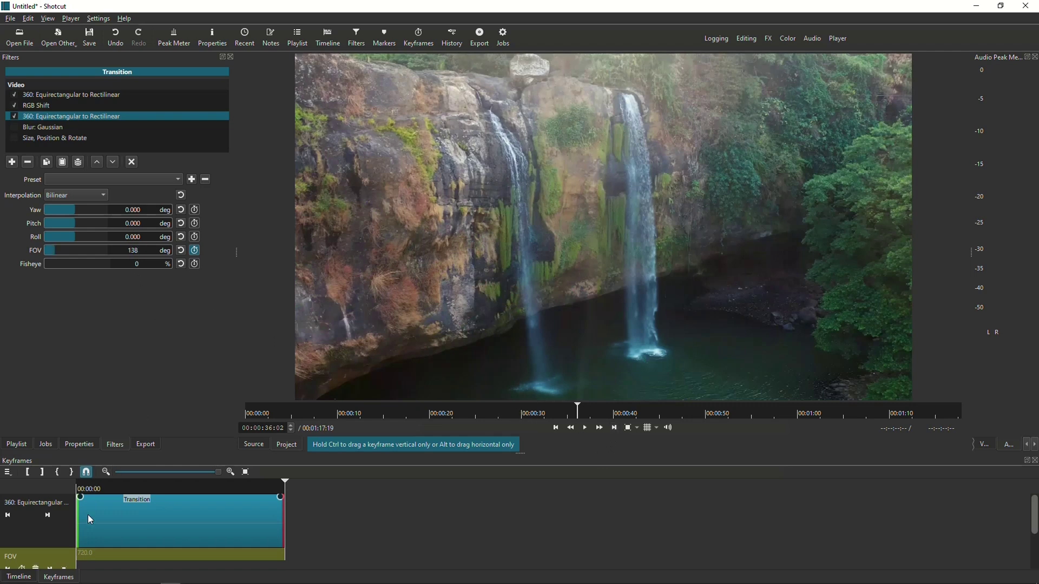
Return to the timeline and step frame by frame through the transition to examine the combined 360 and RGB Shift effect
{"action": "left_click", "coordinate": [32, 577]}
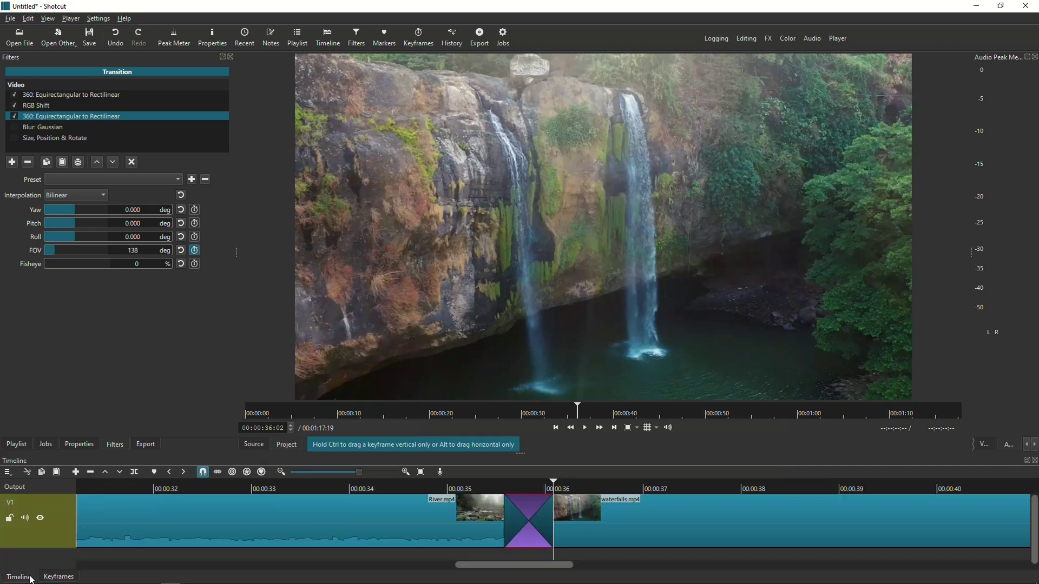
{"action": "left_click", "coordinate": [498, 497]}
{"action": "key", "text": "Right"}
{"action": "key", "text": "Right"}
{"action": "key", "text": "Right"}
{"action": "key", "text": "Right"}
{"action": "key", "text": "Right"}
{"action": "key", "text": "Right"}
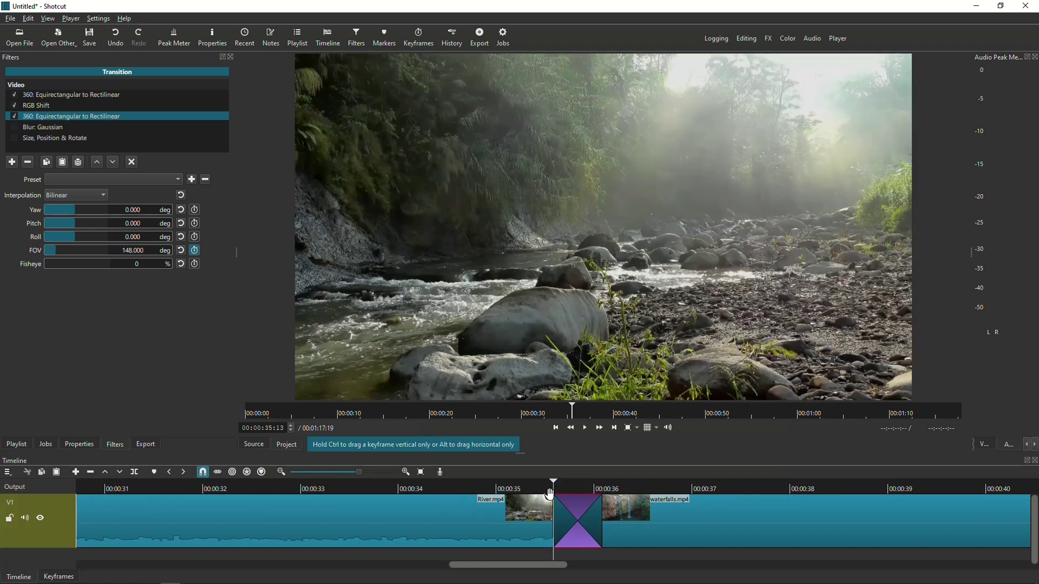
{"action": "key", "text": "Right"}
{"action": "key", "text": "Right"}
{"action": "key", "text": "Right"}
{"action": "key", "text": "Right"}
{"action": "key", "text": "Right"}
{"action": "key", "text": "Right"}
{"action": "key", "text": "Right"}
{"action": "key", "text": "Right"}
{"action": "key", "text": "Right"}
{"action": "key", "text": "Right"}
{"action": "key", "text": "Right"}
{"action": "key", "text": "Right"}
{"action": "key", "text": "Right"}
{"action": "key", "text": "Right"}
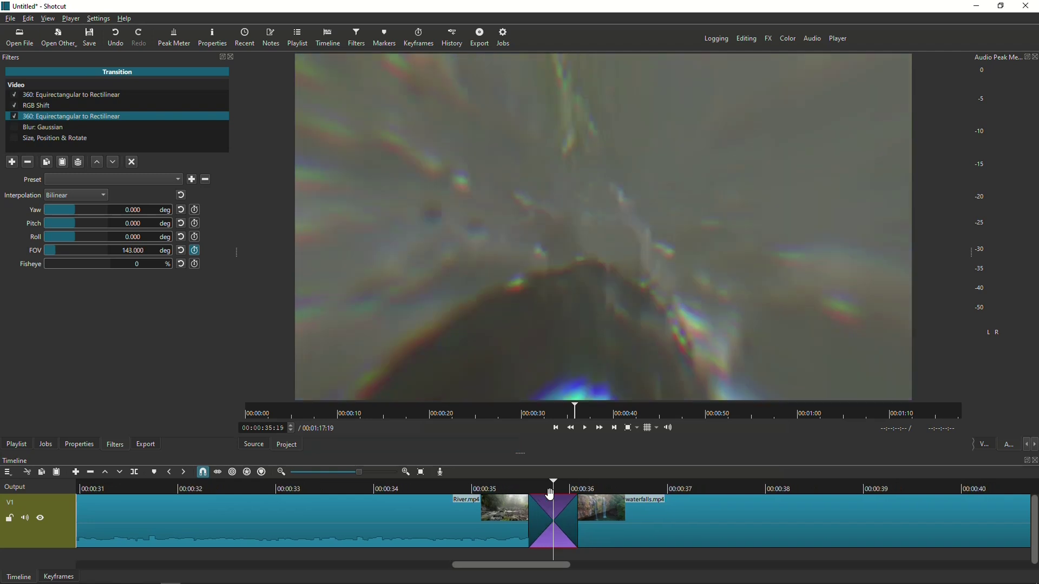
{"action": "key", "text": "Right"}
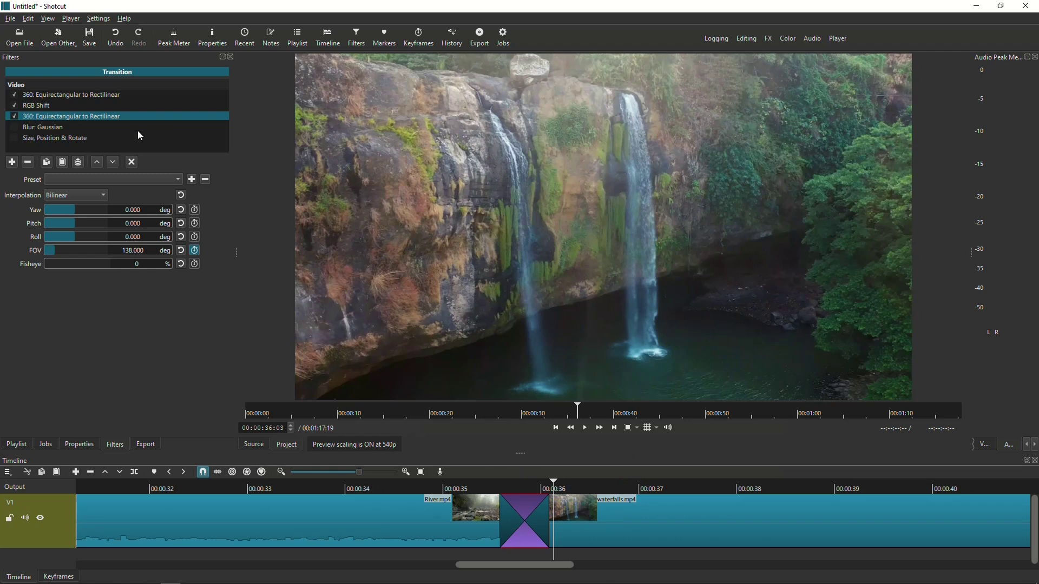
Enable the Gaussian blur filter, set its amount to 0% at the transition's start and turn on keyframes for it
{"action": "left_click", "coordinate": [49, 130]}
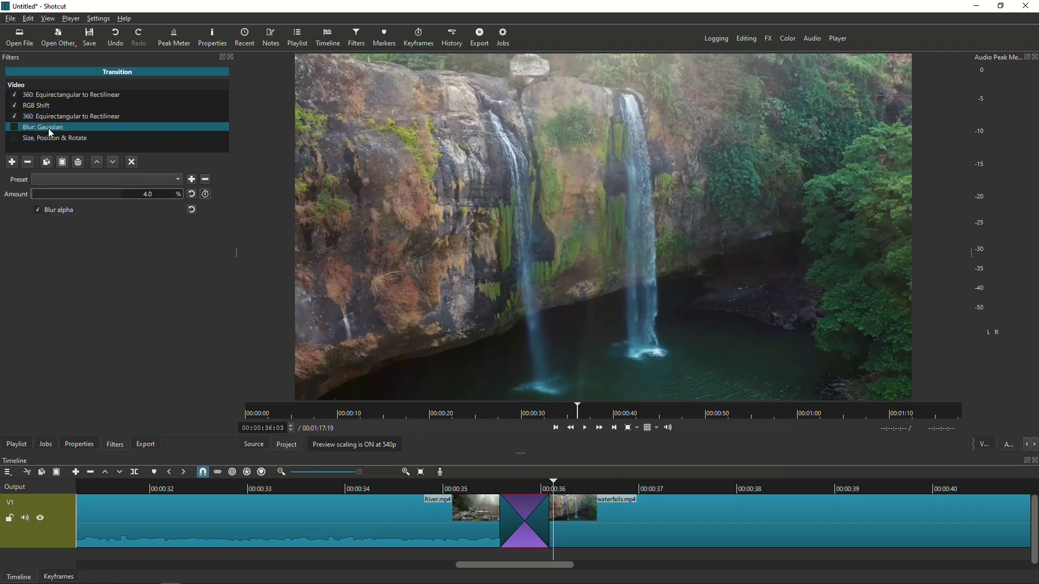
{"action": "left_click", "coordinate": [15, 128]}
{"action": "left_click", "coordinate": [556, 427]}
{"action": "left_click", "coordinate": [556, 427]}
{"action": "left_click", "coordinate": [571, 517]}
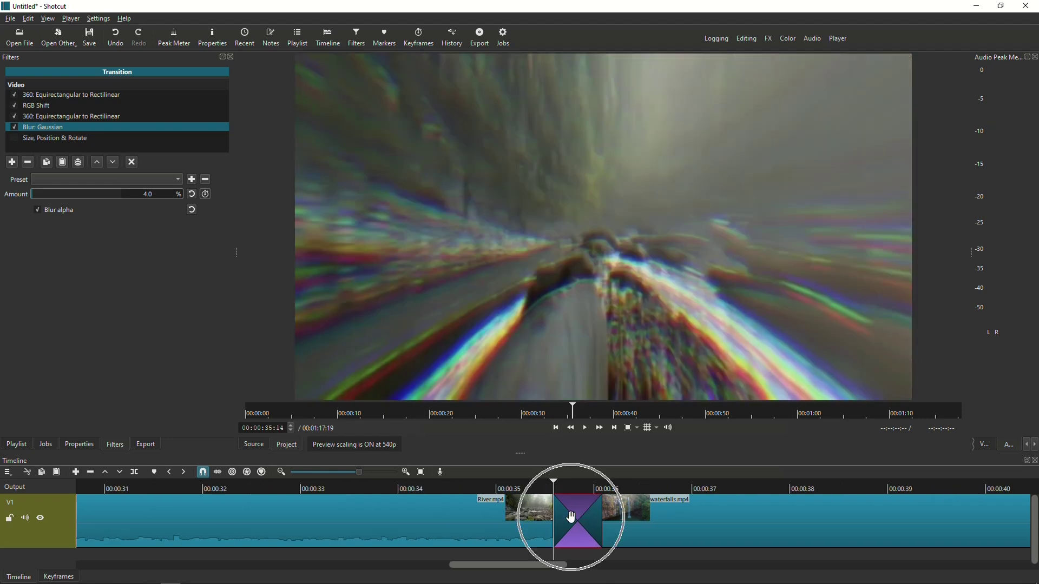
{"action": "double_click", "coordinate": [149, 199]}
{"action": "type", "text": "0"}
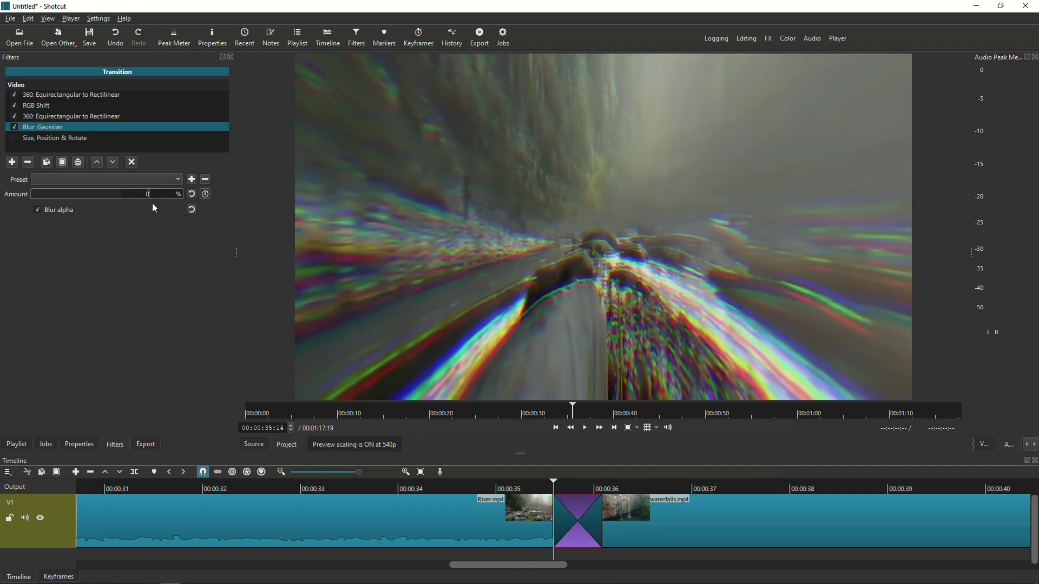
{"action": "left_click", "coordinate": [206, 194]}
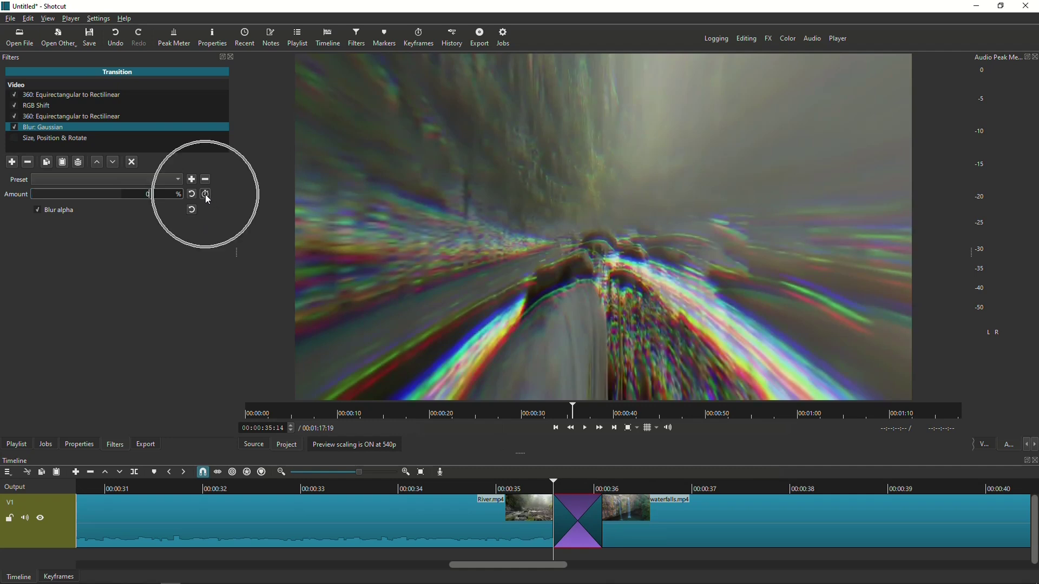
{"action": "left_click", "coordinate": [206, 195]}
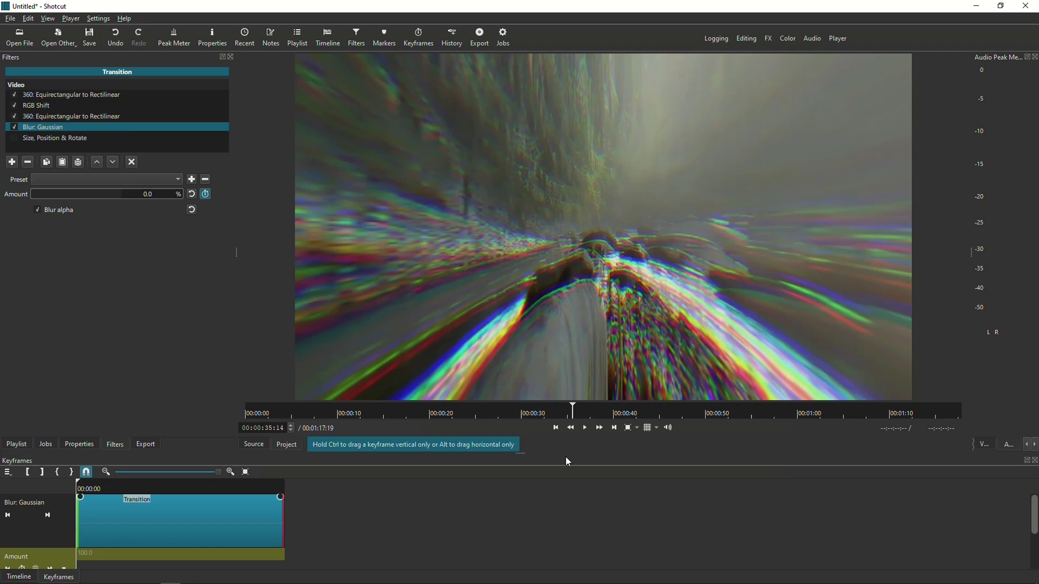
Keyframe the Gaussian blur amount at 20% six frames after the transition's start
{"action": "key", "text": "Right"}
{"action": "key", "text": "Right"}
{"action": "key", "text": "Right"}
{"action": "key", "text": "Right"}
{"action": "key", "text": "Right"}
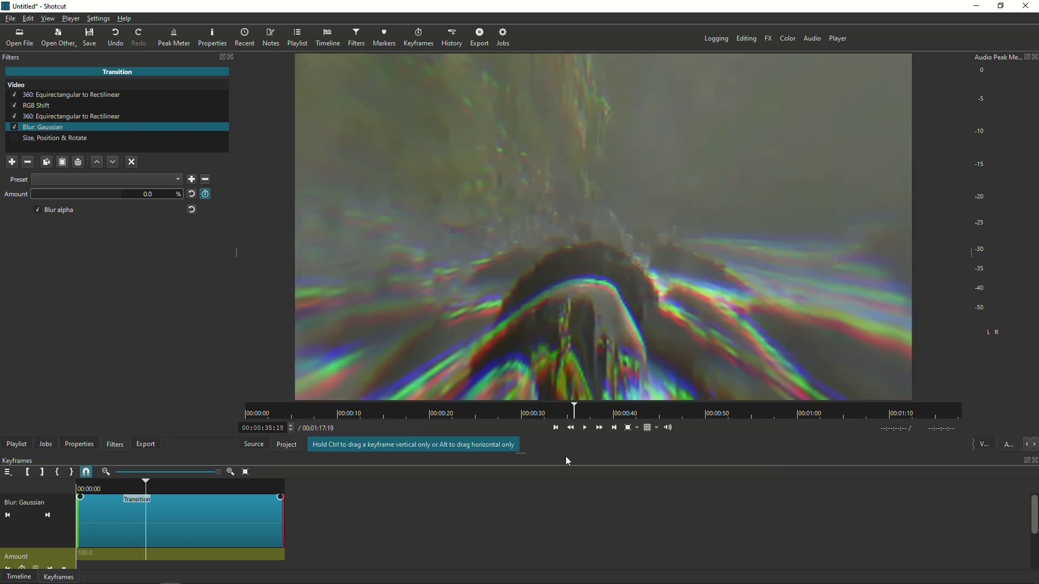
{"action": "key", "text": "Right"}
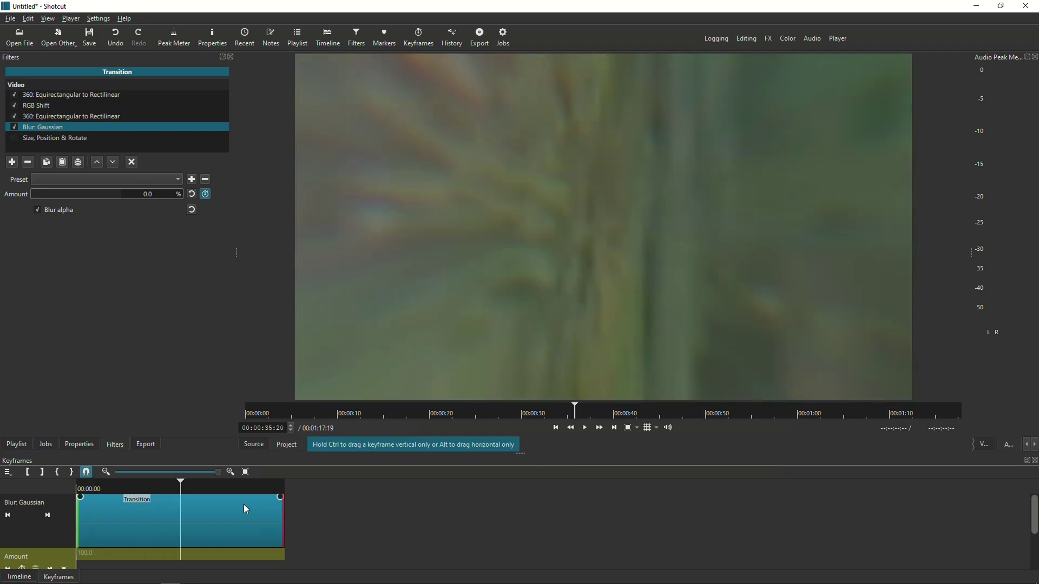
{"action": "double_click", "coordinate": [148, 195]}
{"action": "type", "text": "20"}
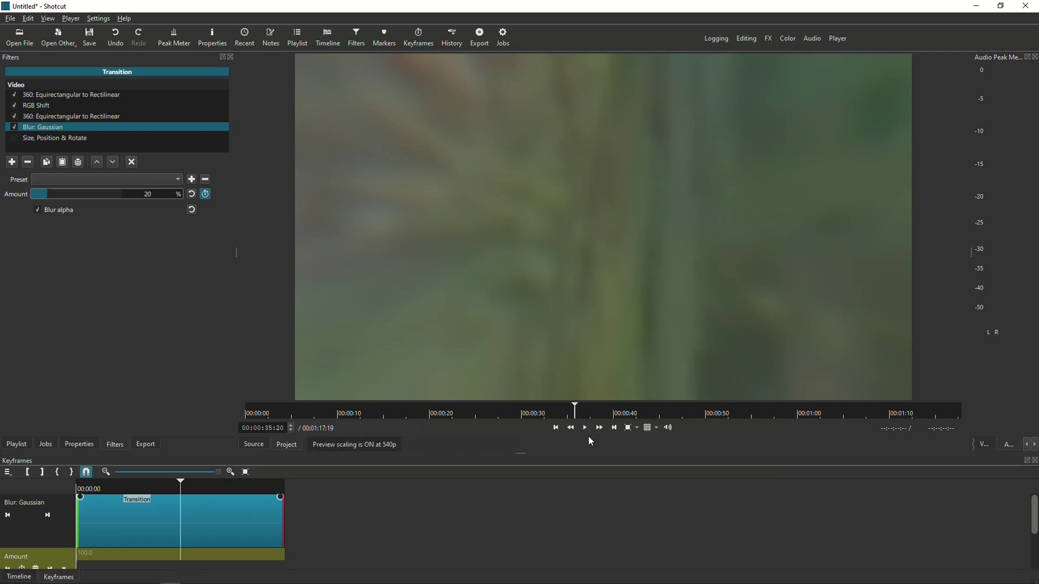
Keyframe the Gaussian blur amount at 0% at the transition's end
{"action": "left_click", "coordinate": [616, 431]}
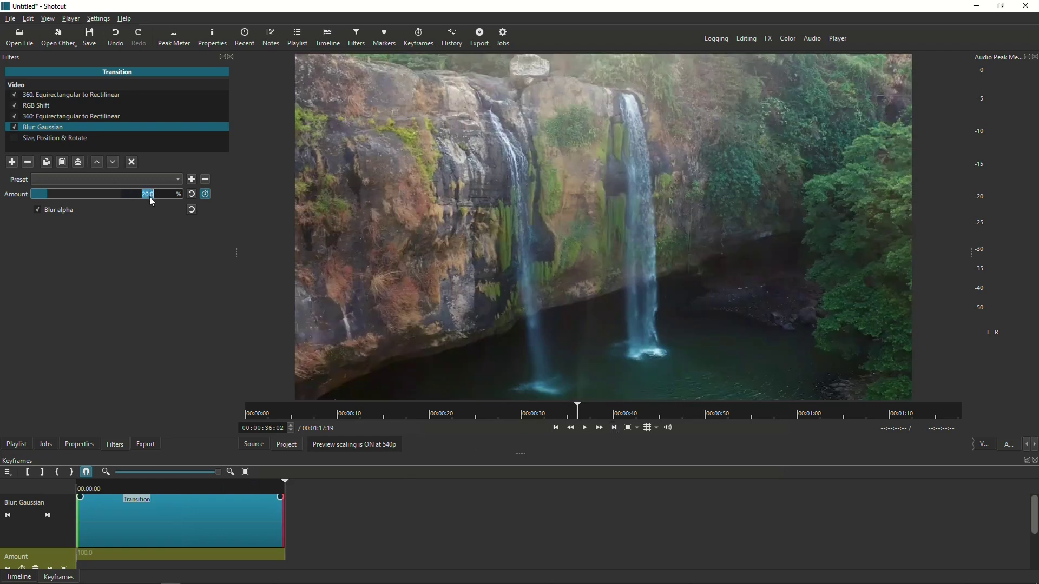
{"action": "type", "text": "0"}
Return to the timeline and step frame by frame through the transition to examine the blur combined with the earlier filters
{"action": "left_click", "coordinate": [28, 577]}
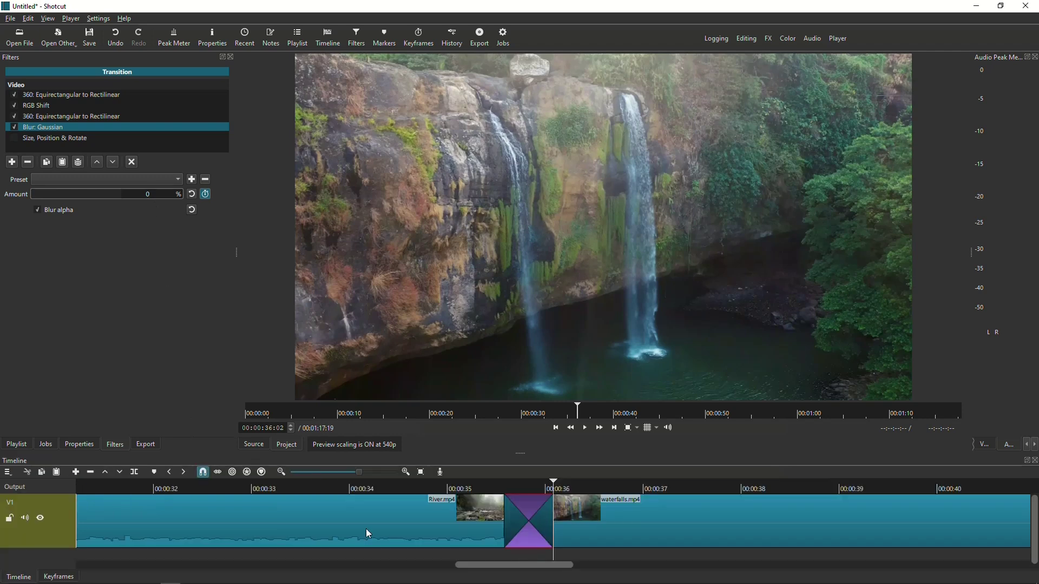
{"action": "left_click", "coordinate": [504, 493]}
{"action": "key", "text": "Right"}
{"action": "key", "text": "Right"}
{"action": "key", "text": "Right"}
{"action": "key", "text": "Right"}
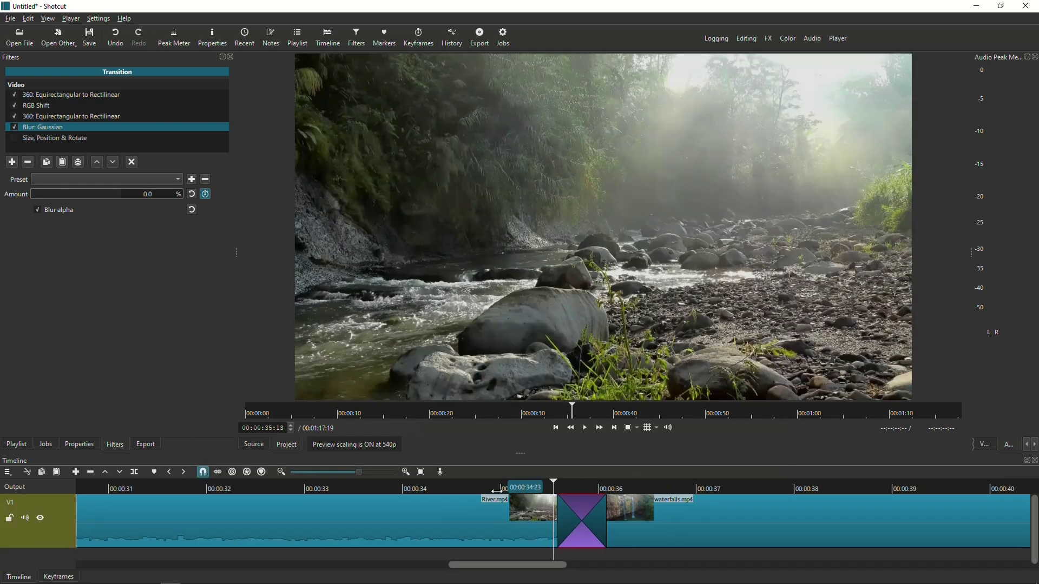
{"action": "key", "text": "Right"}
{"action": "key", "text": "Right"}
{"action": "key", "text": "Right"}
{"action": "key", "text": "Right"}
{"action": "key", "text": "Right"}
{"action": "key", "text": "Right"}
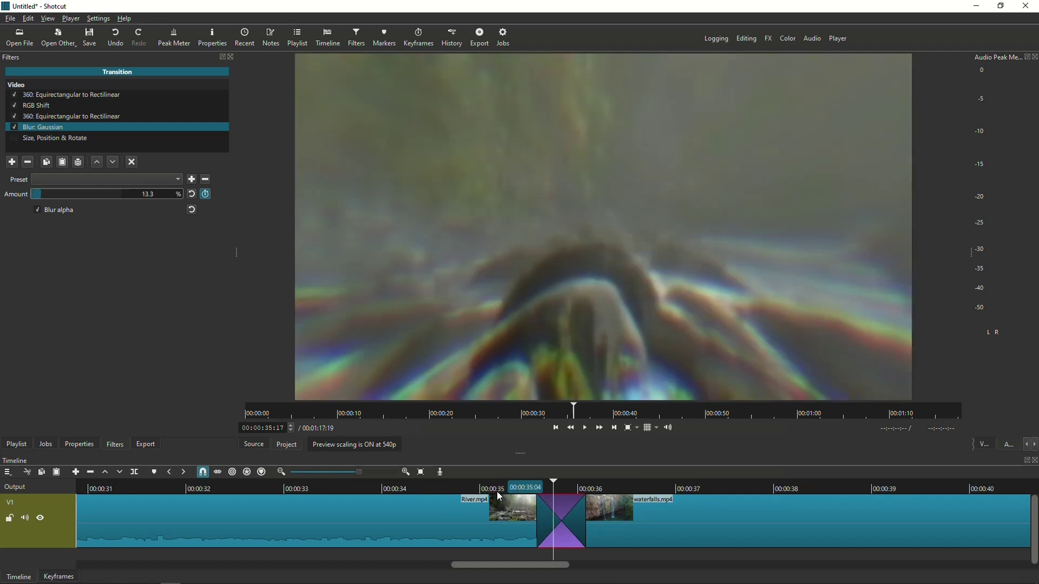
{"action": "key", "text": "Right"}
{"action": "key", "text": "Right"}
{"action": "key", "text": "Right"}
{"action": "key", "text": "Right"}
{"action": "key", "text": "Right"}
{"action": "key", "text": "Right"}
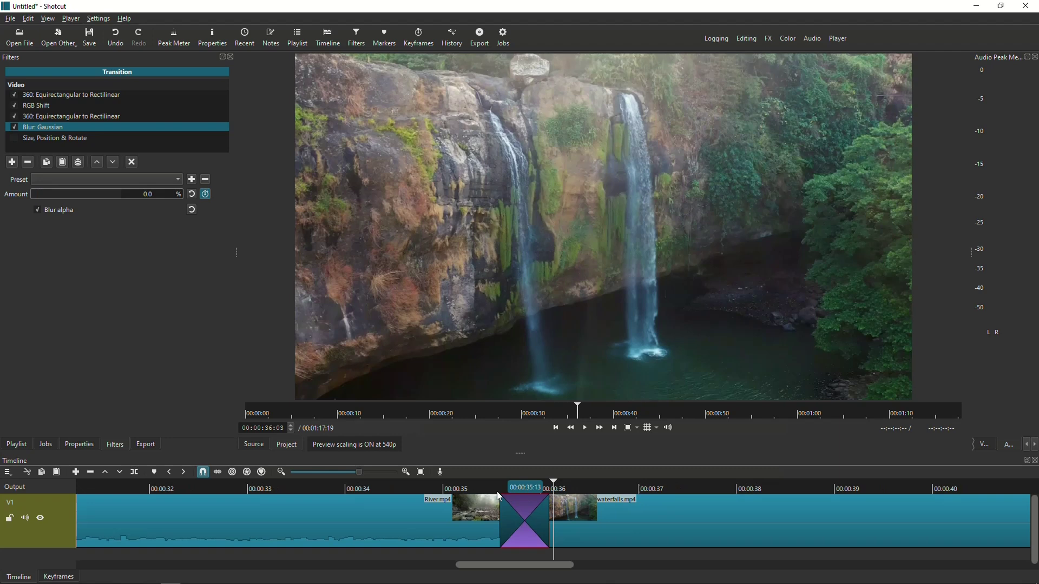
Enable the Size, Position & Rotate filter and set its zoom to 165.9% at the transition's start
{"action": "left_click", "coordinate": [63, 139]}
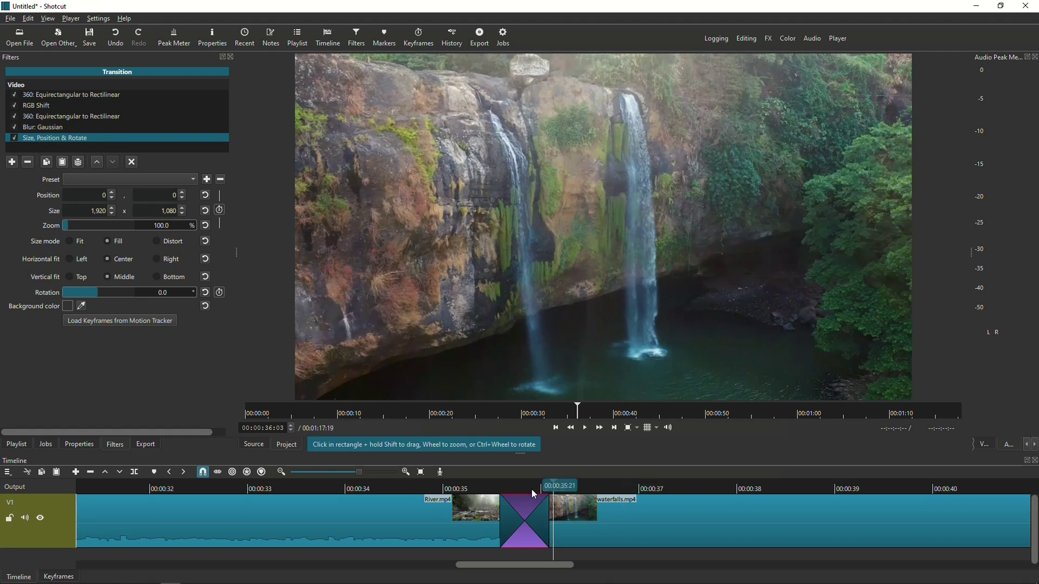
{"action": "scroll", "coordinate": [560, 510], "scroll_direction": "up", "scroll_amount": 1}
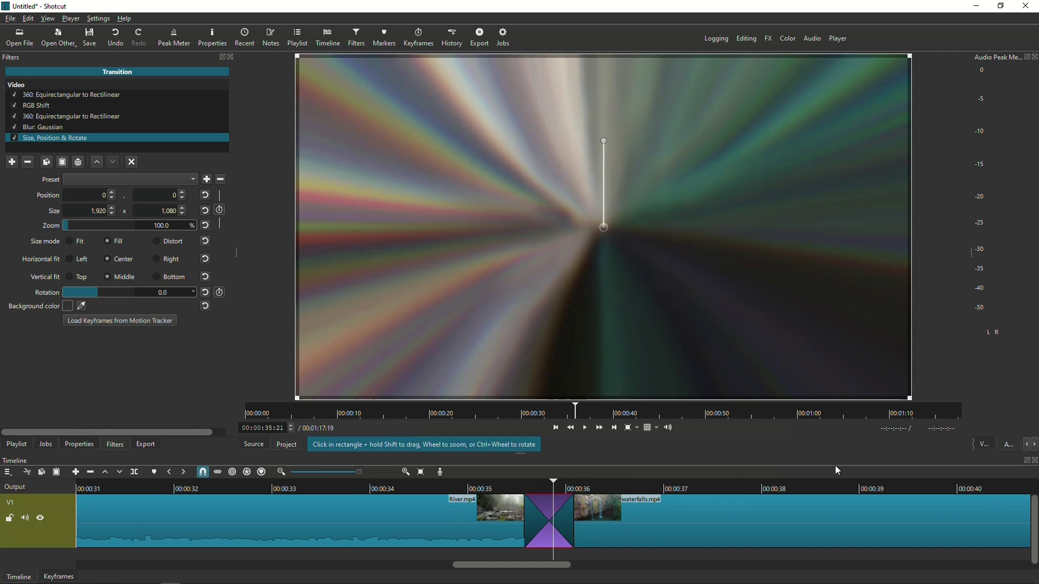
{"action": "left_click", "coordinate": [557, 428]}
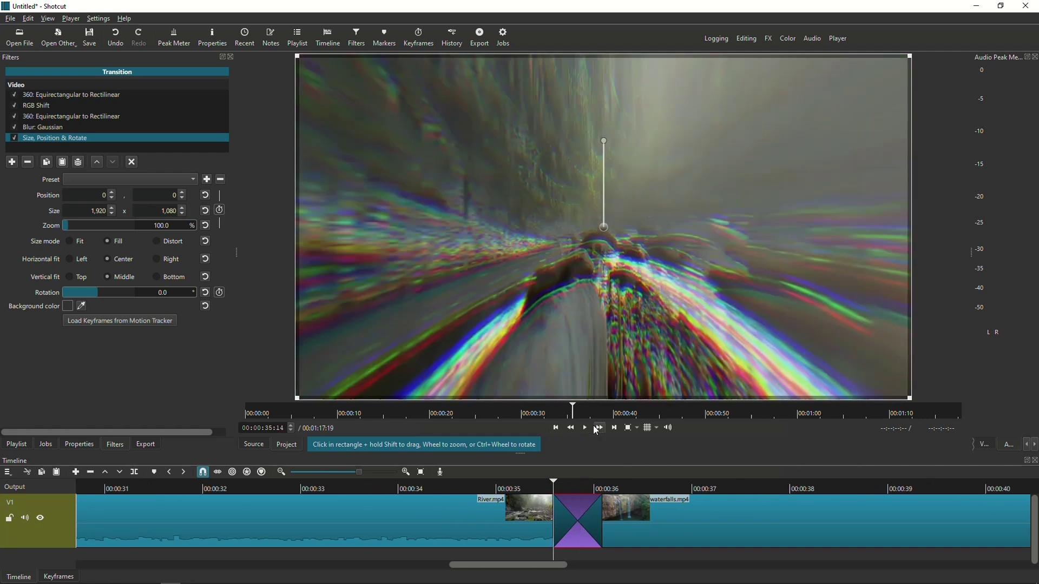
{"action": "left_click", "coordinate": [566, 504]}
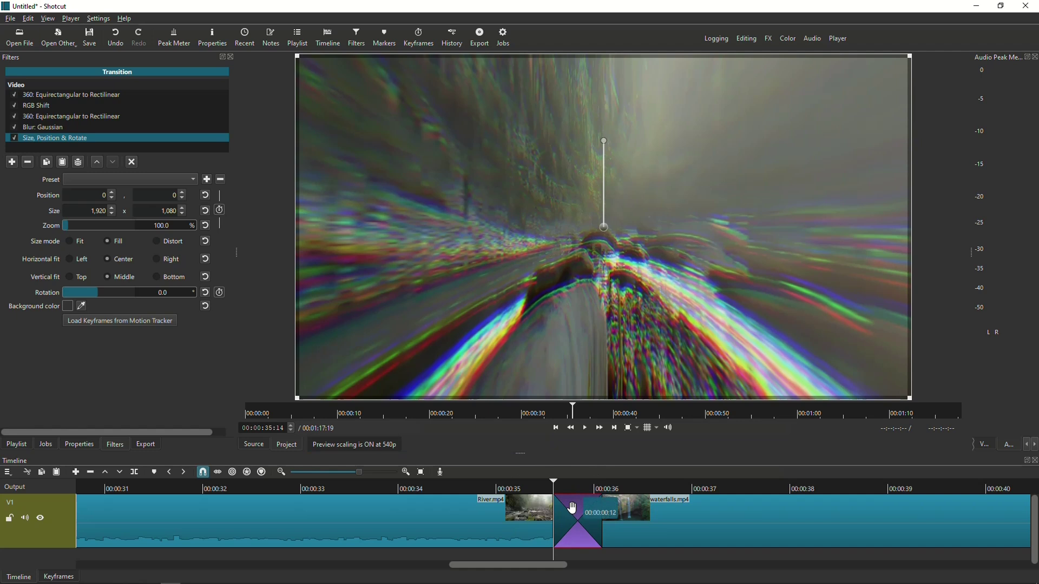
{"action": "left_click", "coordinate": [61, 232]}
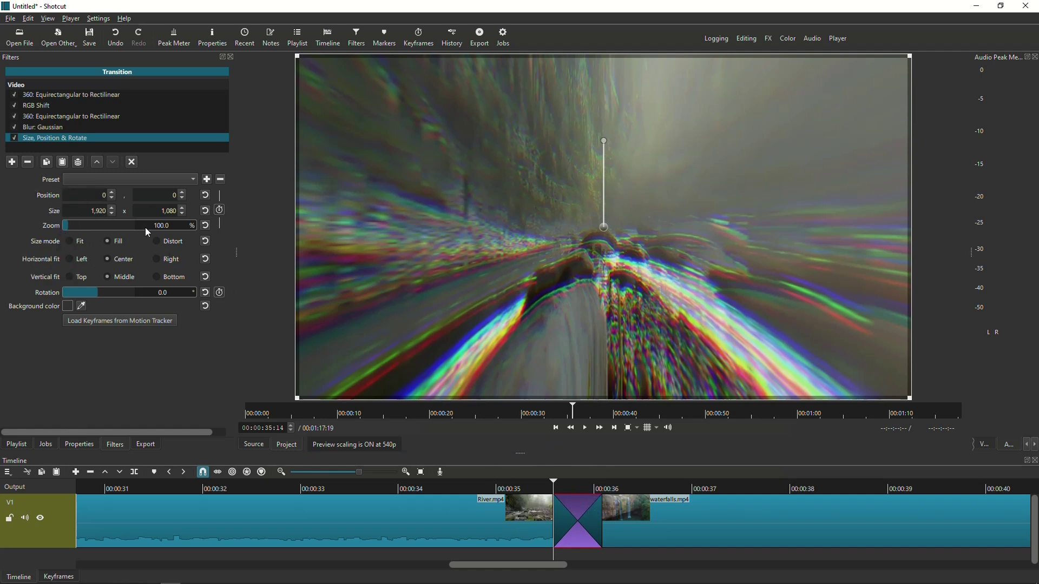
{"action": "type", "text": "1"}
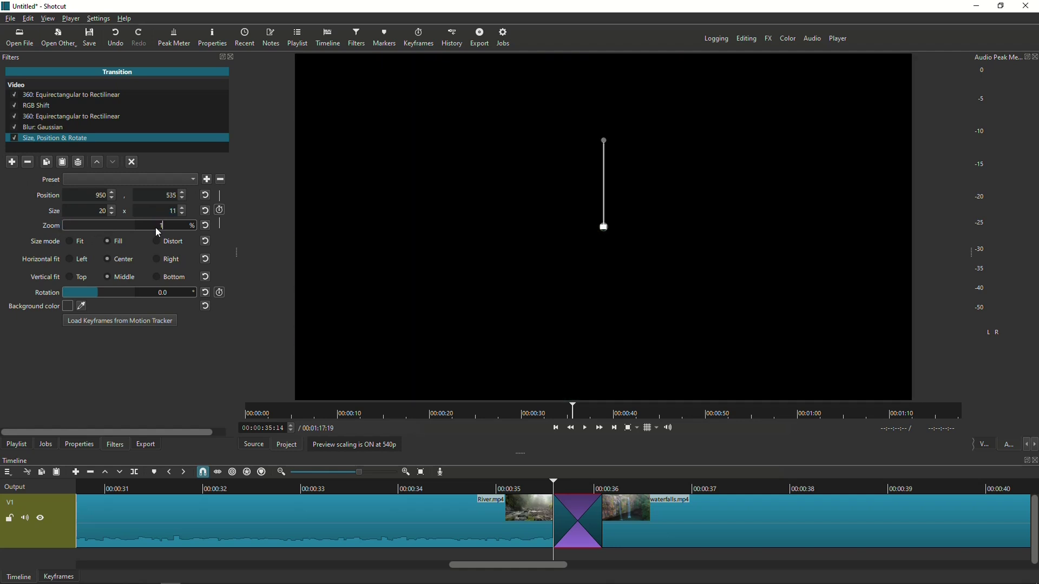
{"action": "type", "text": "65.9"}
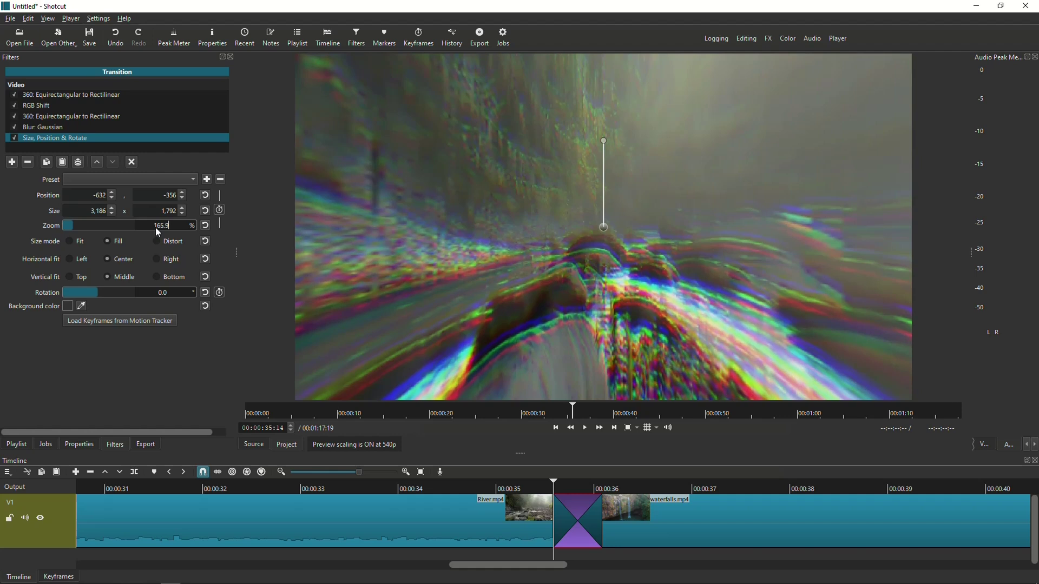
Turn on keyframes for the filter's size and position, and open its zoom for editing six frames after the transition's start
{"action": "left_click", "coordinate": [219, 210]}
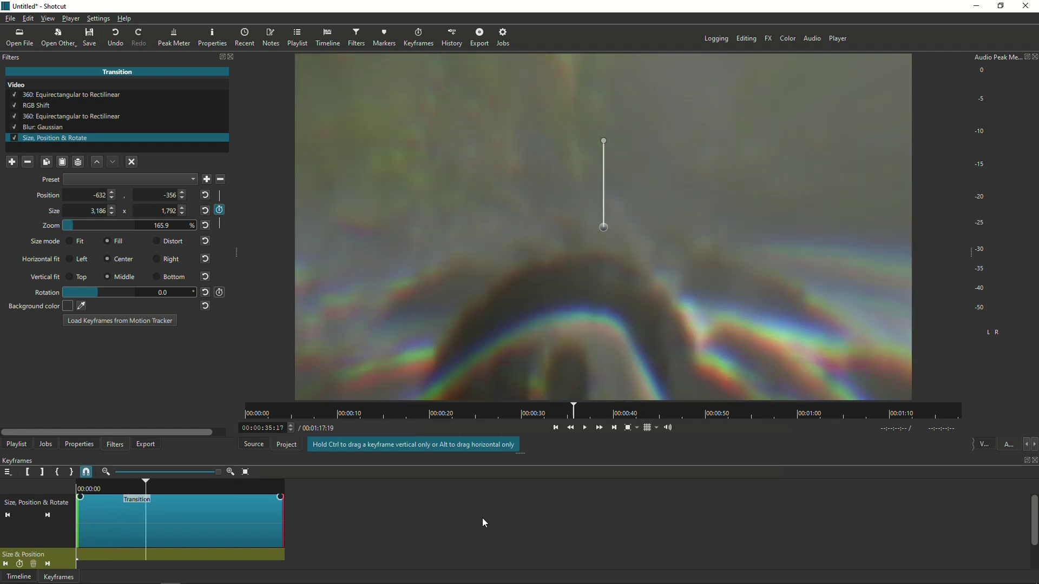
{"action": "key", "text": "Right"}
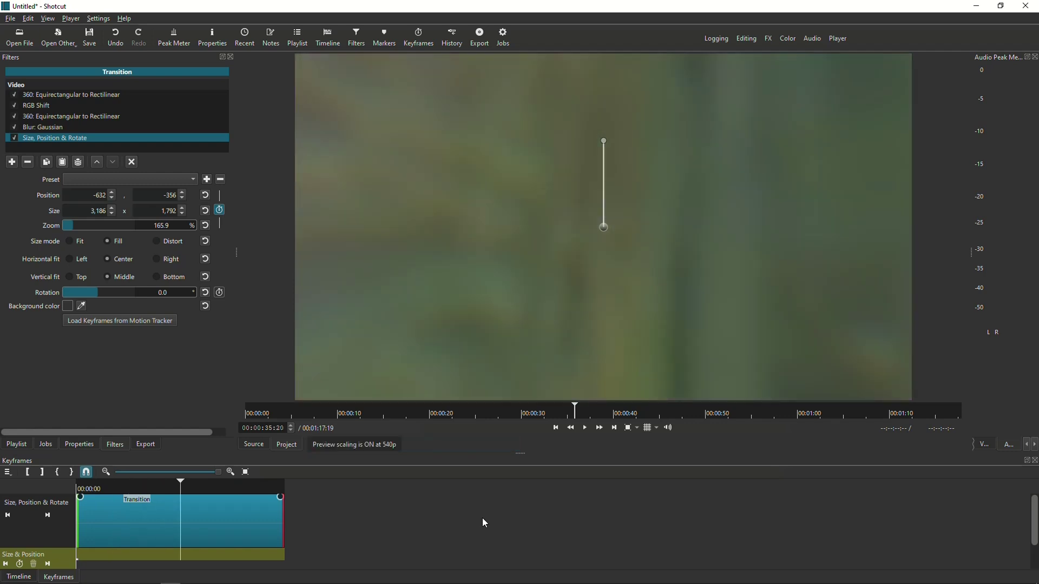
{"action": "left_click", "coordinate": [165, 229]}
Return to the timeline and step forward through the transition to examine the effect with all five filters enabled
{"action": "left_click", "coordinate": [20, 577]}
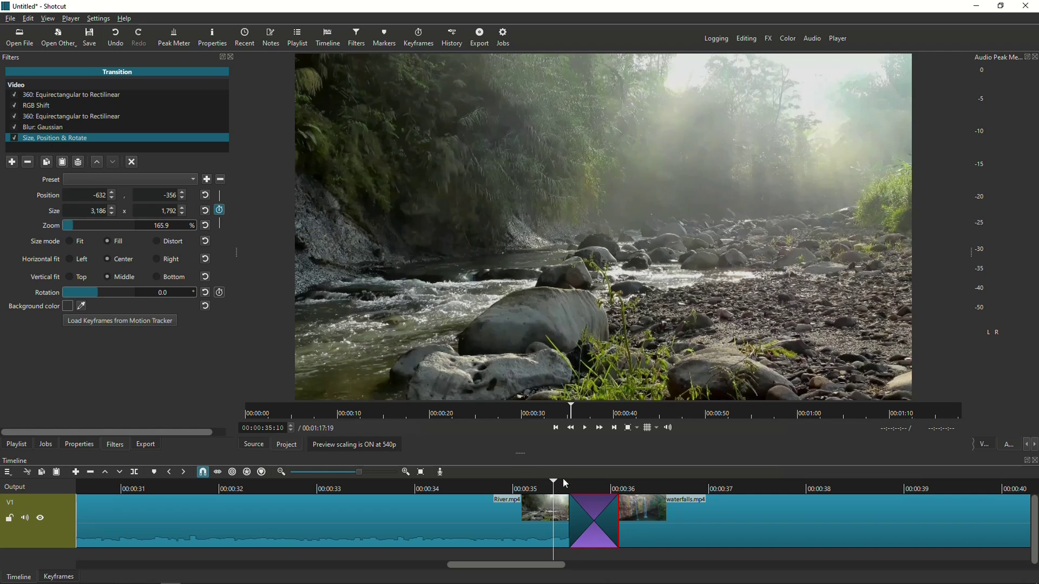
{"action": "key", "text": "Right"}
{"action": "key", "text": "Right"}
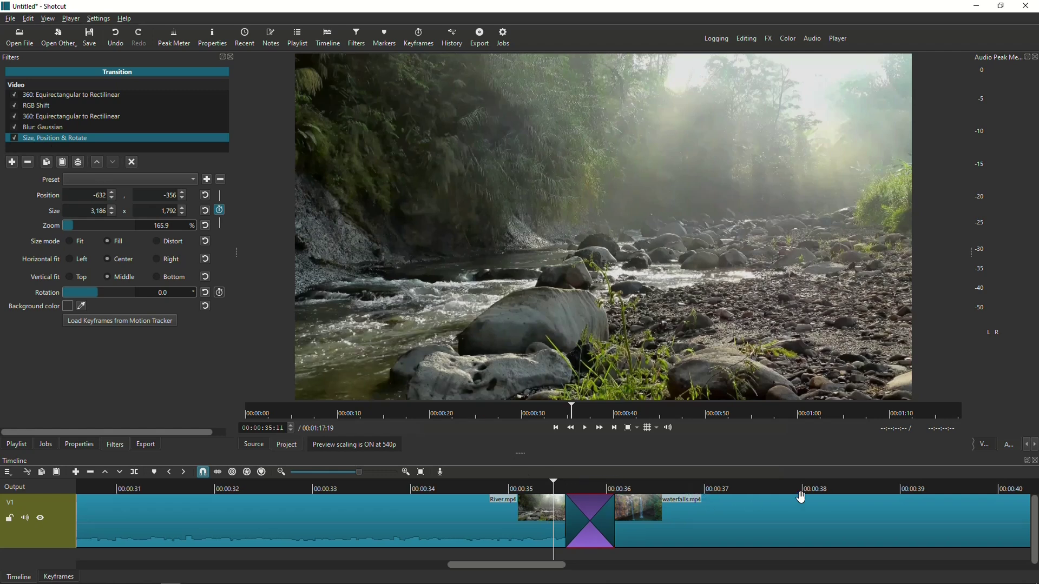
{"action": "key", "text": "Right"}
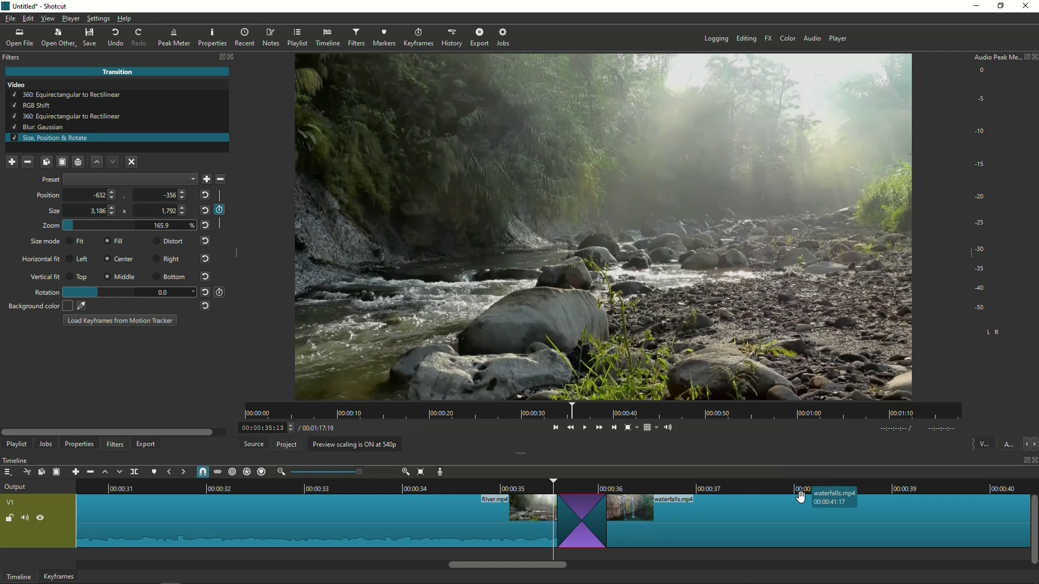
{"action": "key", "text": "Right"}
{"action": "key", "text": "Right"}
{"action": "key", "text": "Right"}
{"action": "key", "text": "Right"}
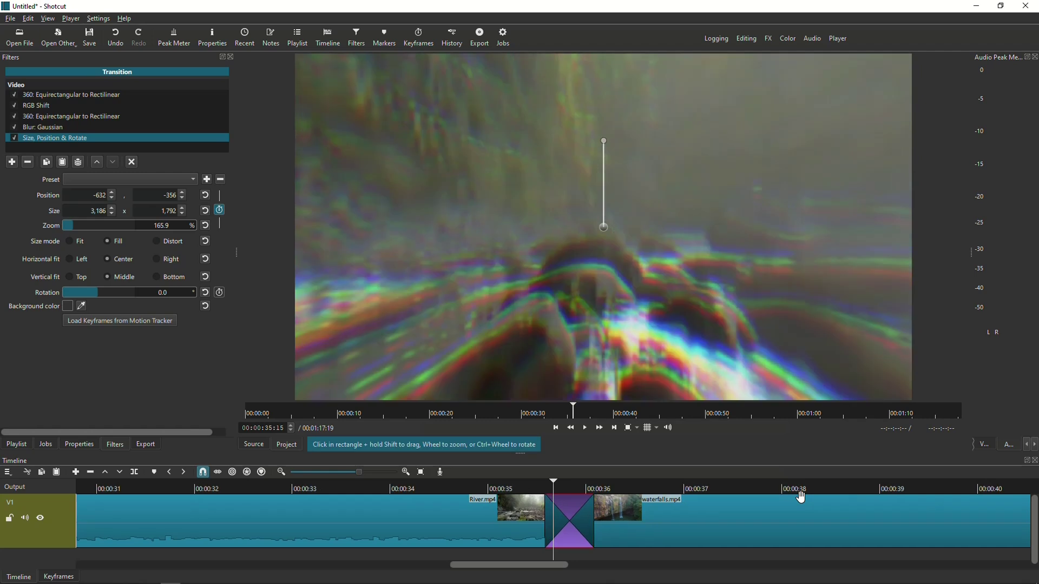
{"action": "key", "text": "Right"}
{"action": "key", "text": "Right"}
{"action": "key", "text": "Right"}
{"action": "key", "text": "Right"}
{"action": "key", "text": "Right"}
{"action": "key", "text": "Right"}
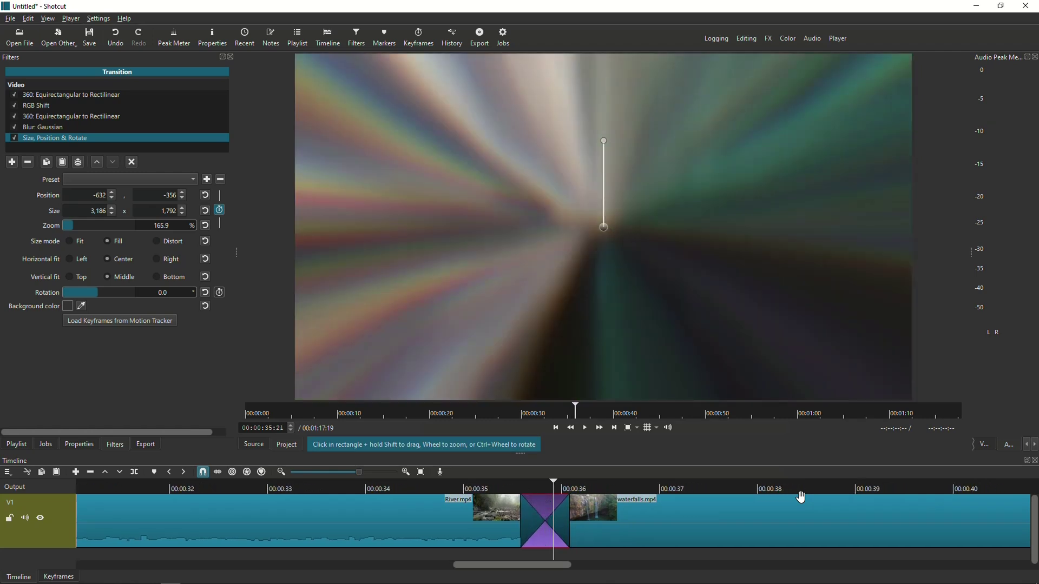
{"action": "key", "text": "Right"}
{"action": "key", "text": "Right"}
{"action": "key", "text": "Right"}
{"action": "key", "text": "Right"}
{"action": "key", "text": "Right"}
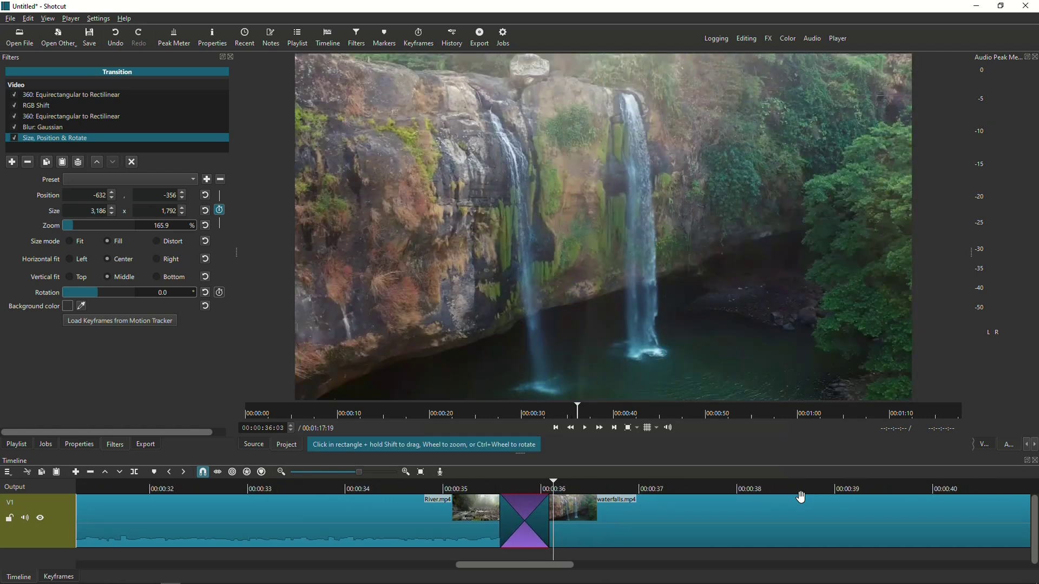
Step backward frame by frame from the waterfalls clip to the River clip to review the transition in reverse
{"action": "key", "text": "Left"}
{"action": "key", "text": "Left"}
{"action": "key", "text": "Left"}
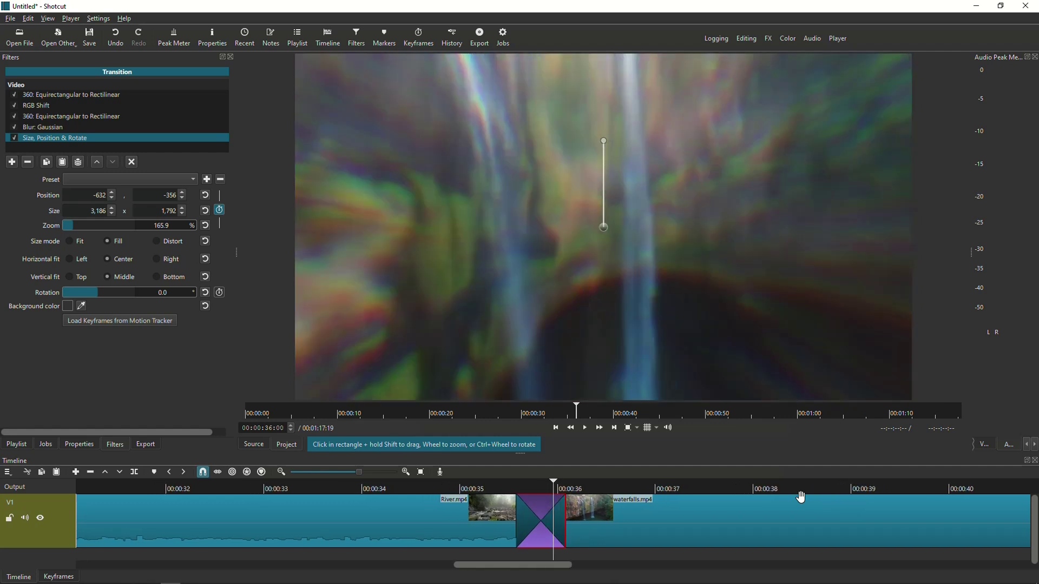
{"action": "key", "text": "Left"}
{"action": "key", "text": "Left"}
{"action": "key", "text": "Left"}
{"action": "key", "text": "Left"}
{"action": "key", "text": "Left"}
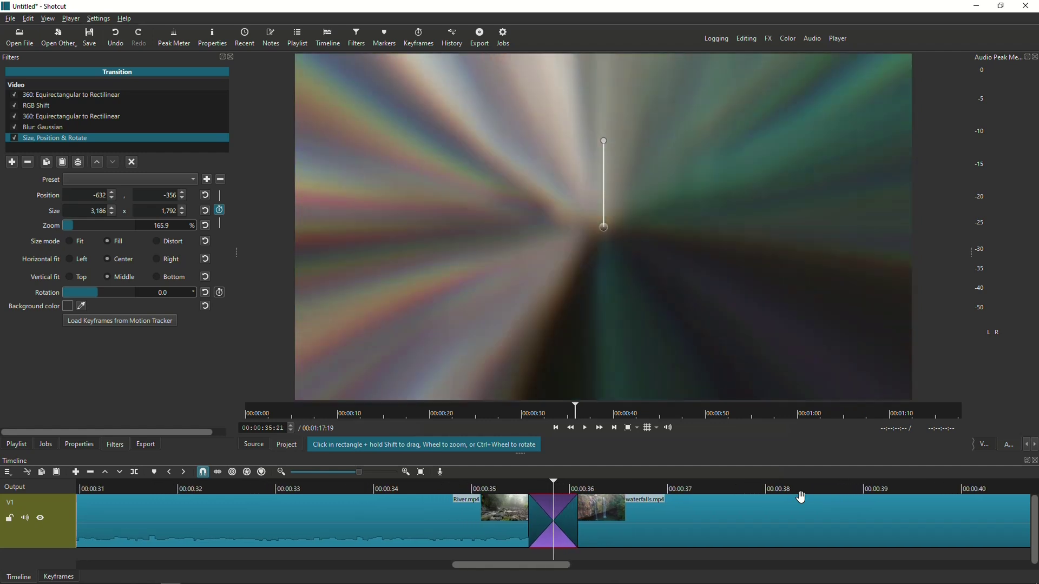
{"action": "key", "text": "Left"}
{"action": "key", "text": "Left"}
{"action": "key", "text": "Left"}
{"action": "key", "text": "Left"}
{"action": "key", "text": "Left"}
{"action": "key", "text": "Left"}
{"action": "key", "text": "Left"}
{"action": "key", "text": "Left"}
{"action": "key", "text": "Left"}
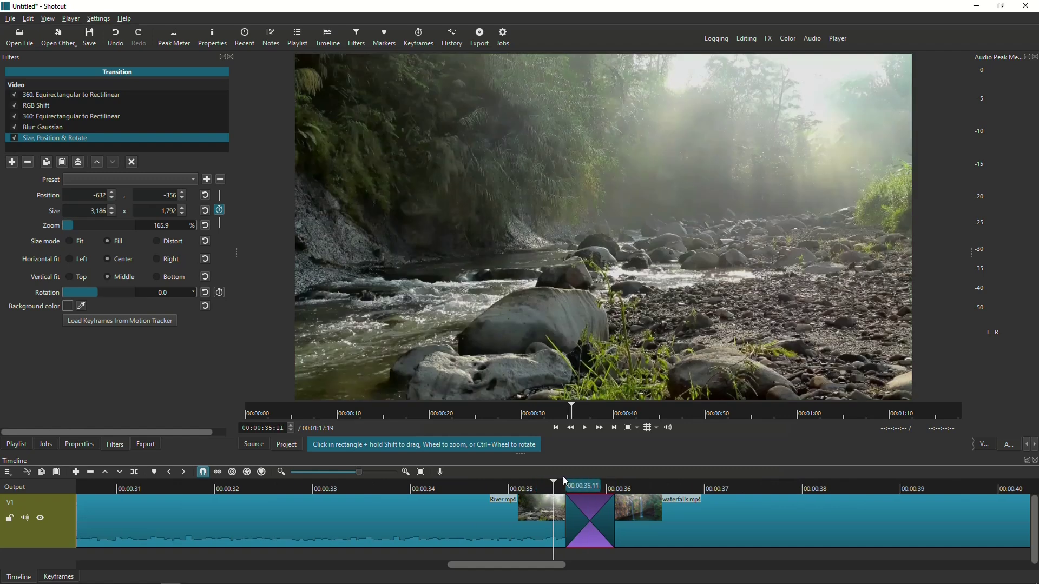
Play the finished transition repeatedly from the River clip into the waterfalls clip to check its motion
{"action": "left_click", "coordinate": [465, 489]}
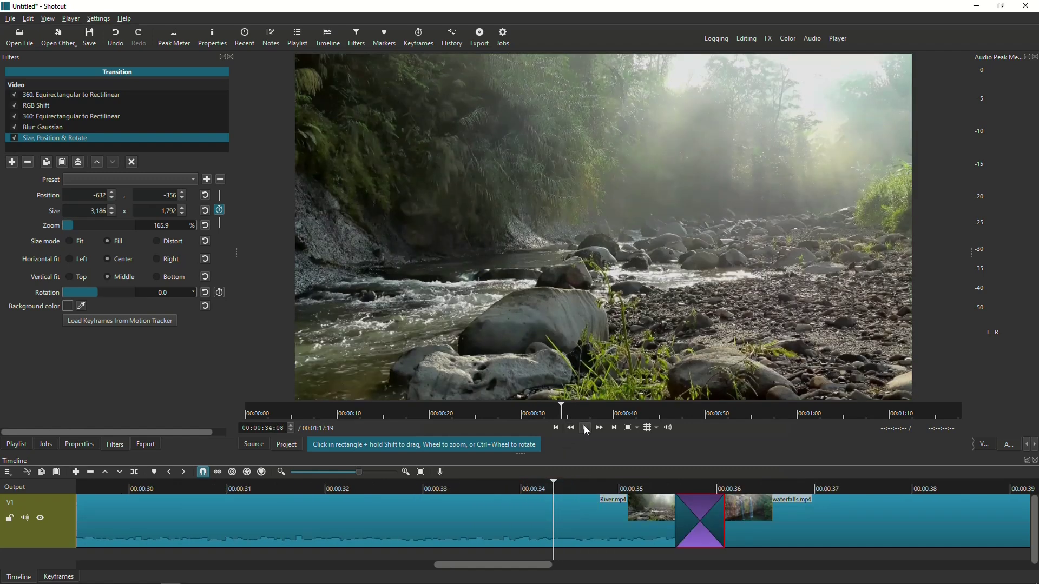
{"action": "left_click", "coordinate": [585, 429]}
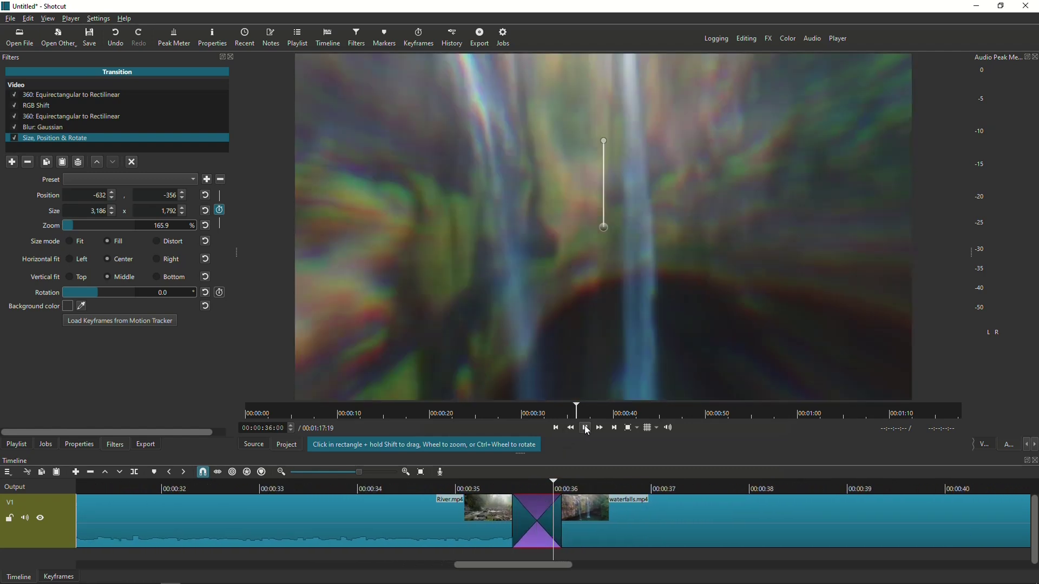
{"action": "left_click", "coordinate": [585, 428]}
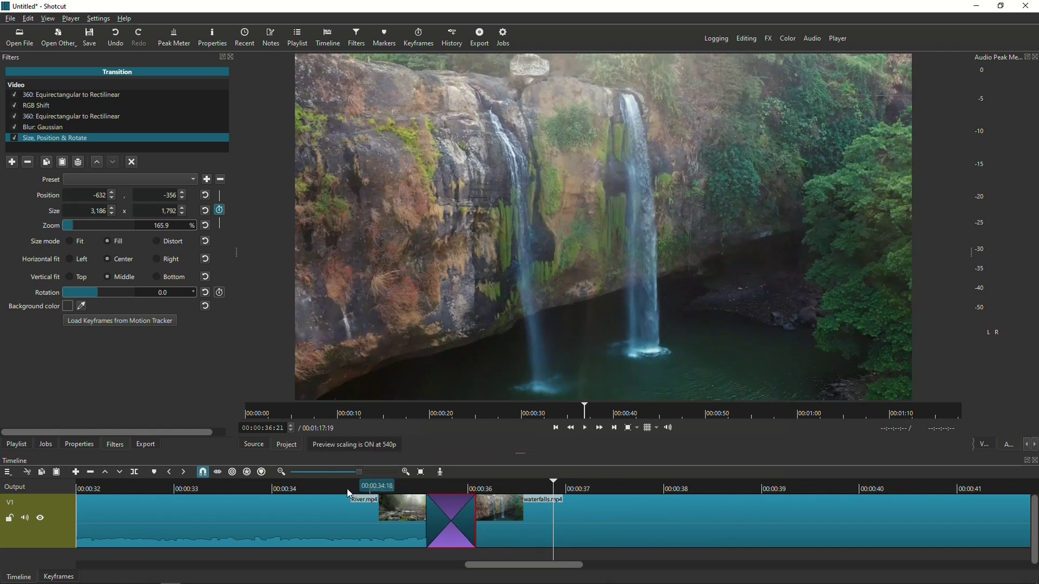
{"action": "scroll", "coordinate": [379, 508], "scroll_direction": "up", "scroll_amount": 3}
{"action": "left_click", "coordinate": [583, 429]}
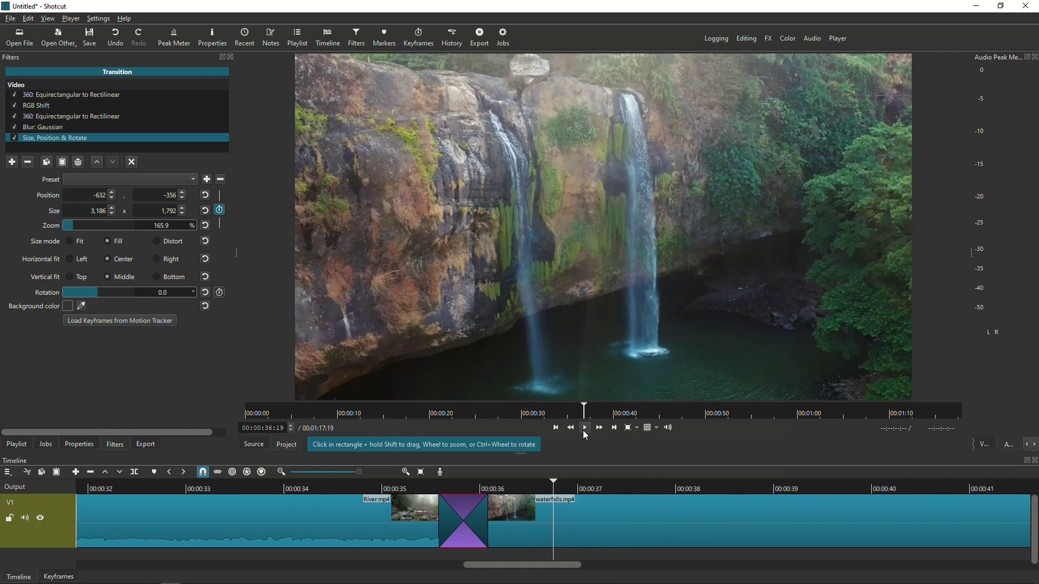
{"action": "left_click", "coordinate": [585, 428]}
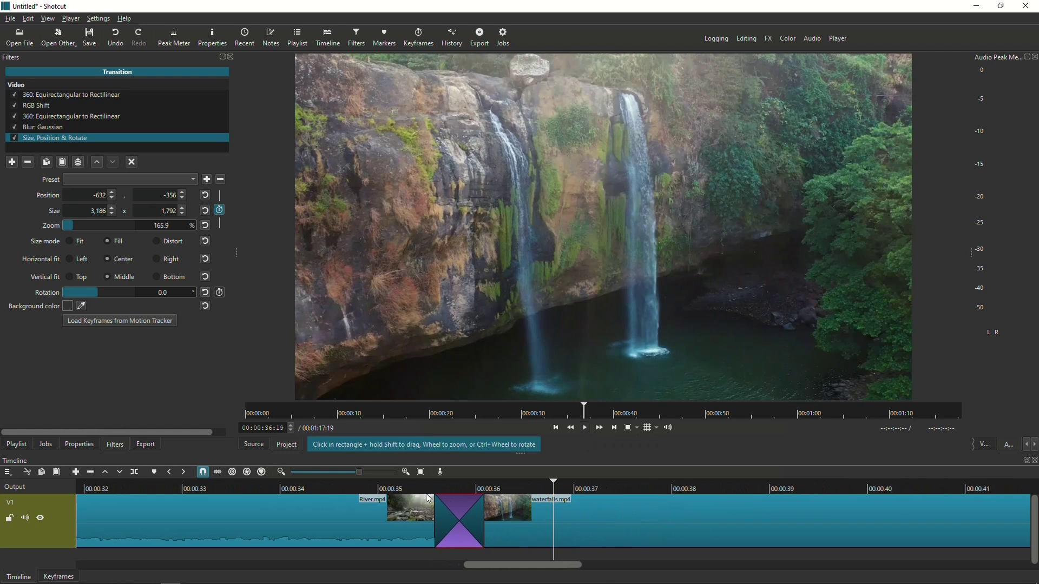
{"action": "scroll", "coordinate": [339, 493], "scroll_direction": "up", "scroll_amount": 3}
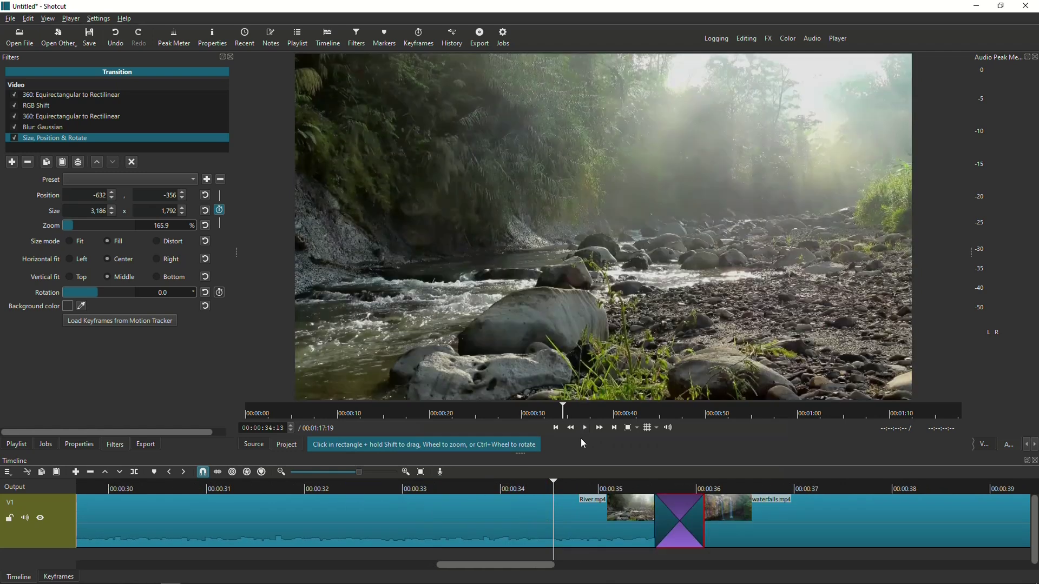
{"action": "left_click", "coordinate": [587, 431]}
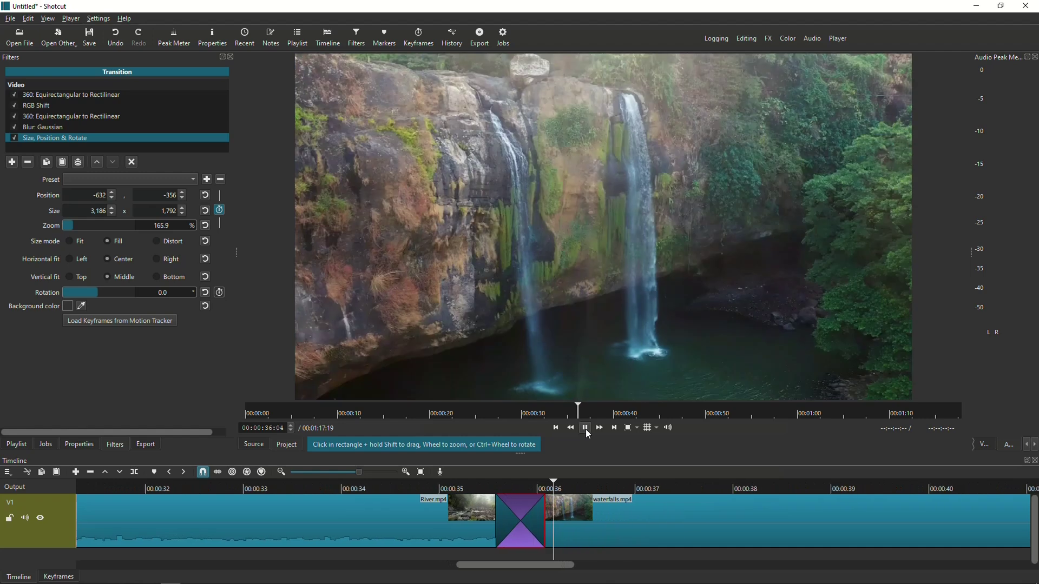
{"action": "left_click", "coordinate": [586, 431]}
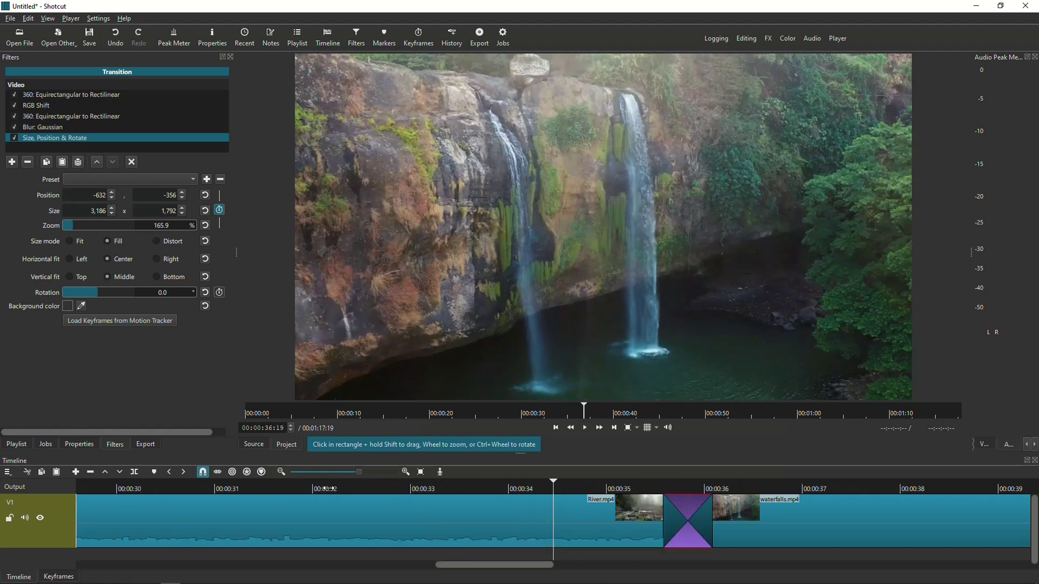
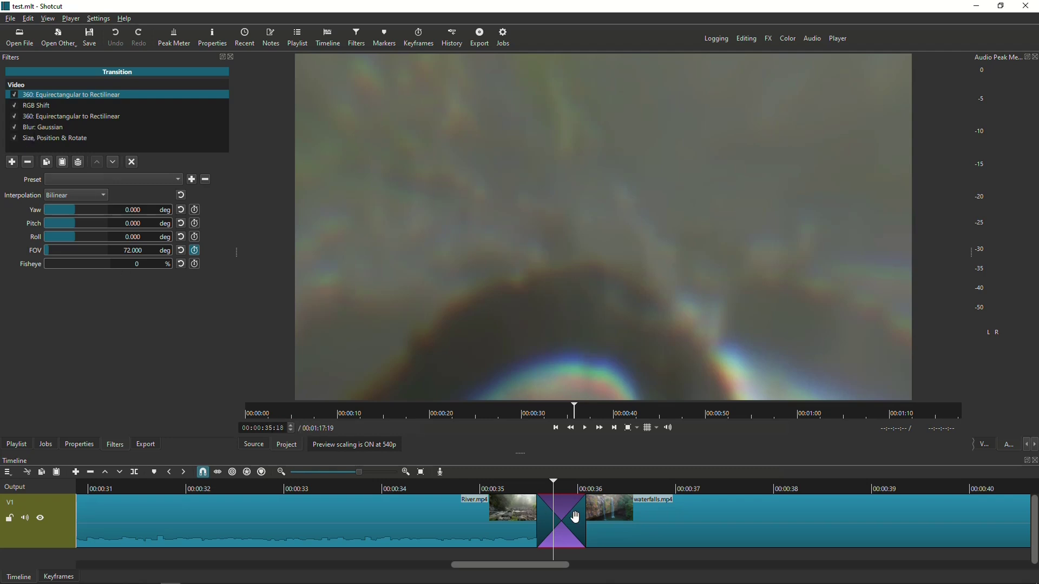
Remove all five filters from the transition, starting with Size, Position & Rotate
{"action": "left_click", "coordinate": [47, 138]}
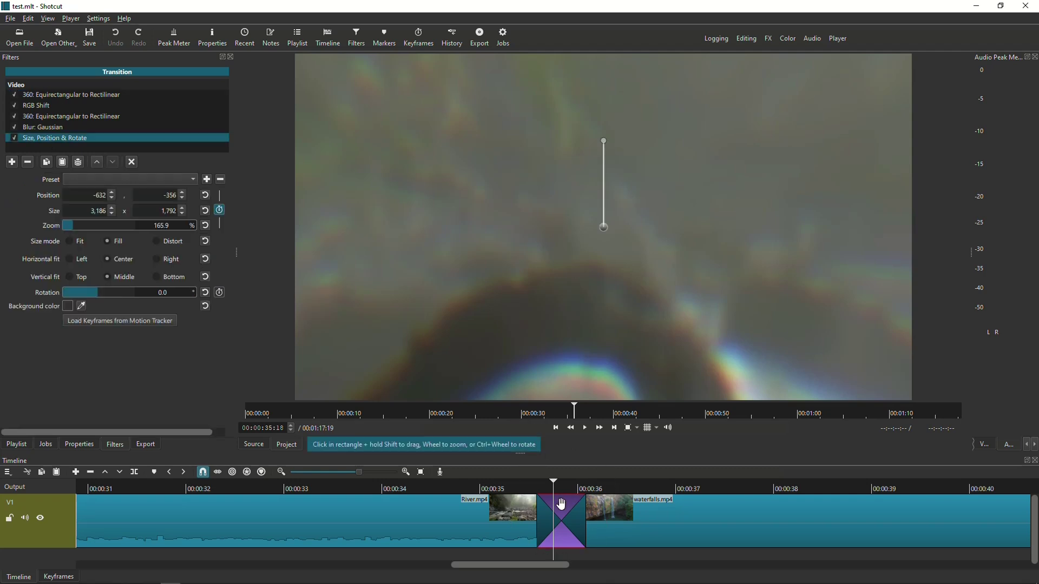
{"action": "left_click", "coordinate": [29, 162]}
{"action": "left_click", "coordinate": [29, 162]}
{"action": "left_click", "coordinate": [29, 163]}
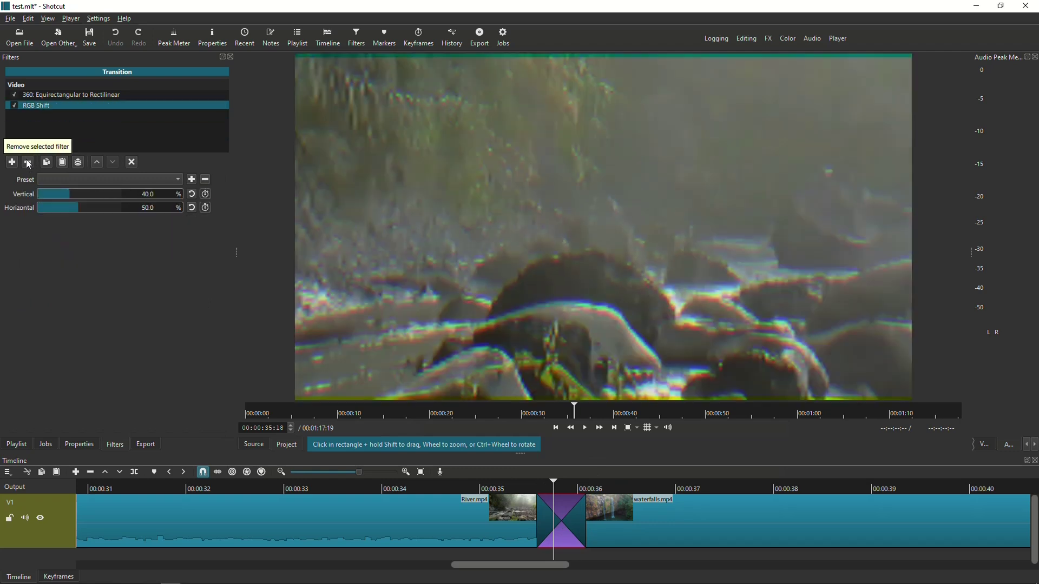
{"action": "left_click", "coordinate": [29, 163]}
{"action": "left_click", "coordinate": [28, 163]}
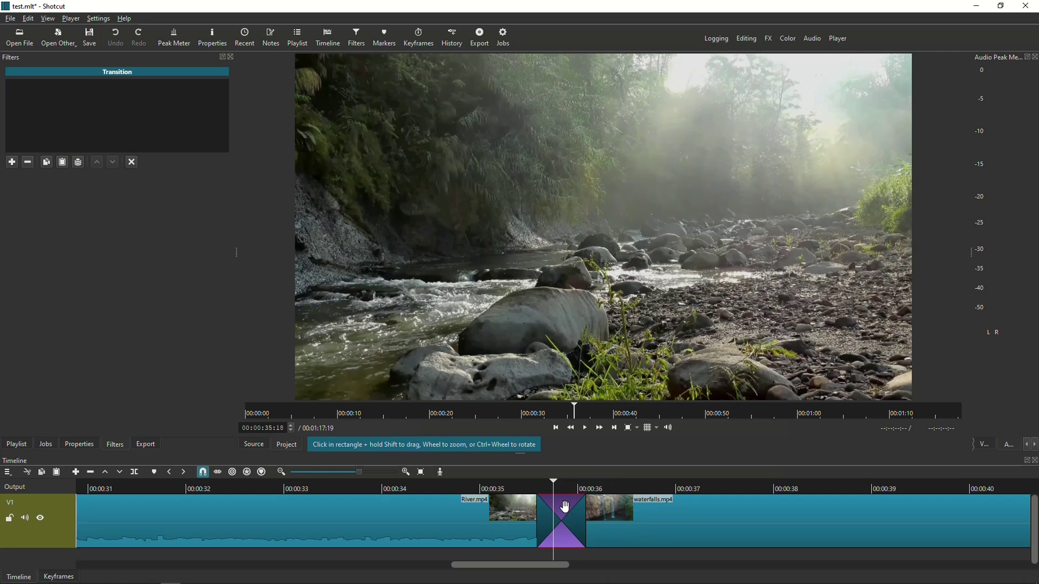
Find the saved HyperZoom filter set by searching for "Hyper" and apply it to the River-to-waterfalls transition
{"action": "left_click", "coordinate": [12, 162]}
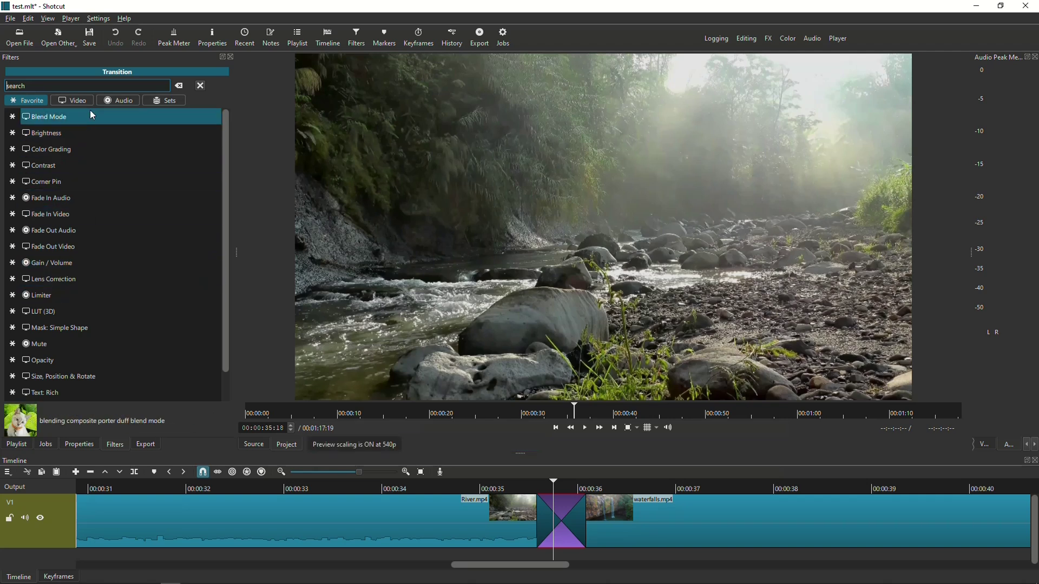
{"action": "left_click", "coordinate": [169, 103]}
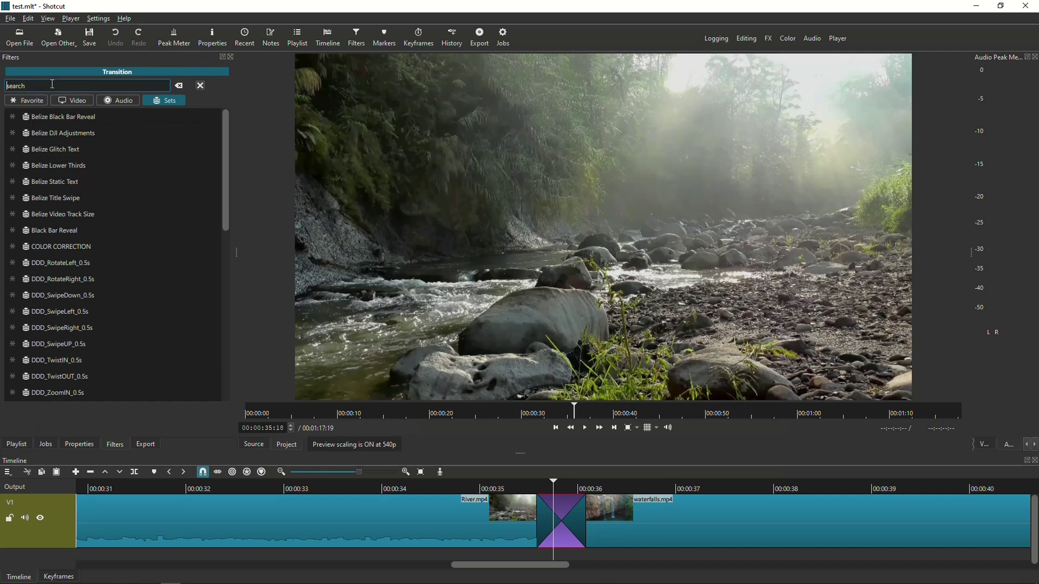
{"action": "type", "text": "Hyper"}
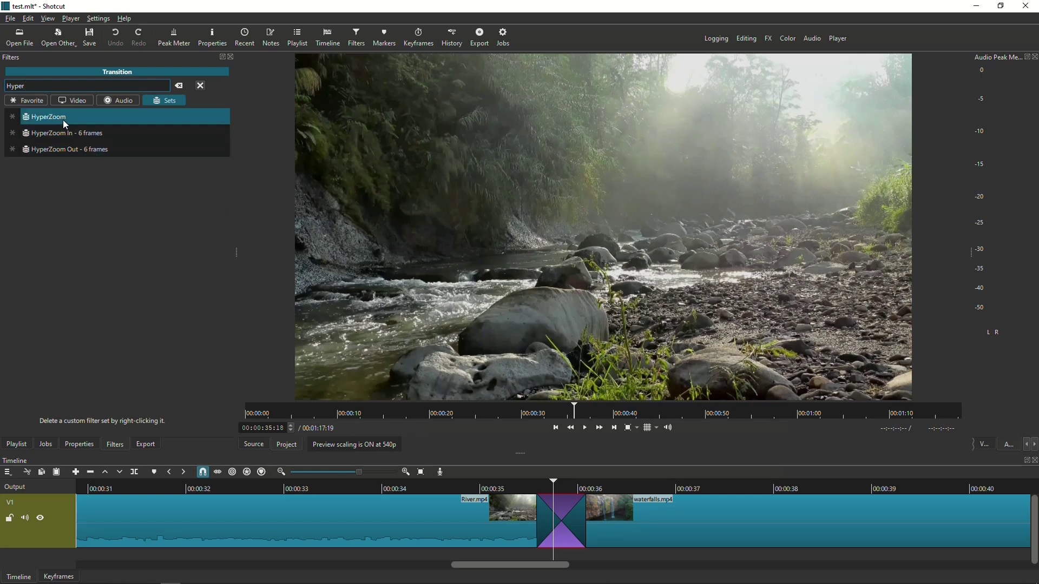
{"action": "left_click", "coordinate": [61, 118]}
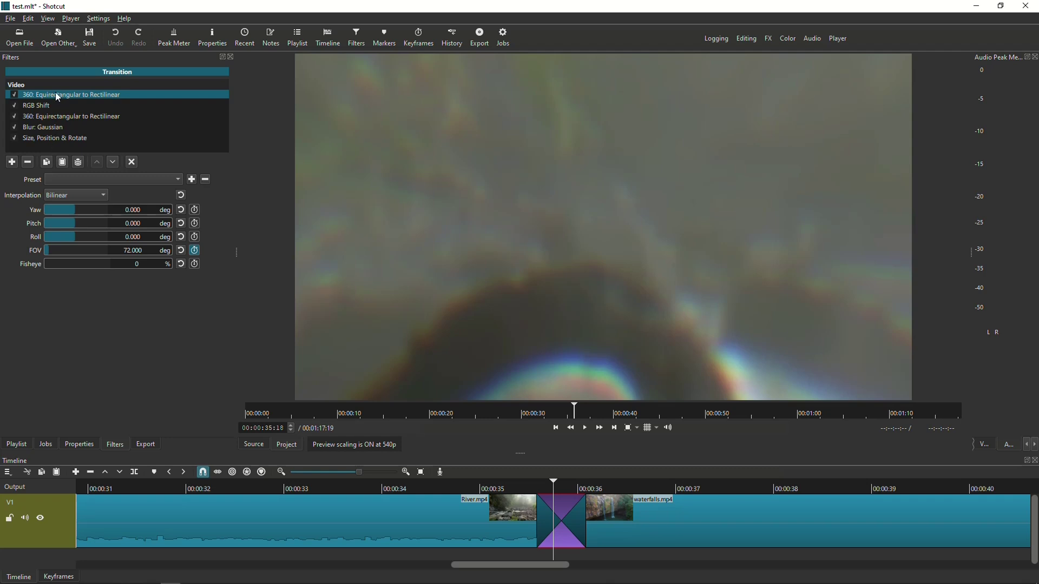
Examine the settings of the transition's RGB Shift filter and both 360: Equirectangular to Rectilinear filters
{"action": "left_click", "coordinate": [49, 106]}
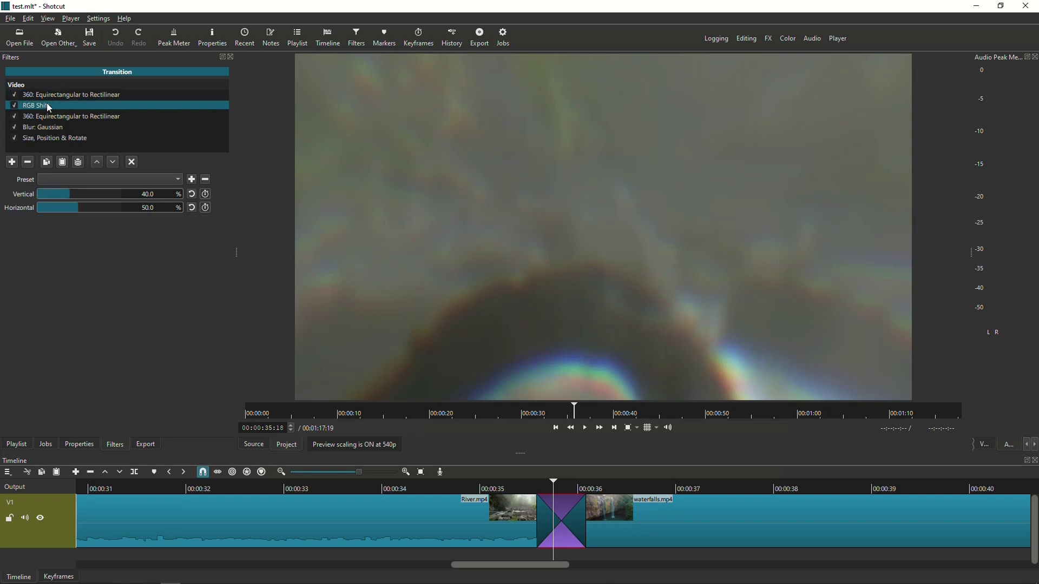
{"action": "left_click", "coordinate": [53, 118]}
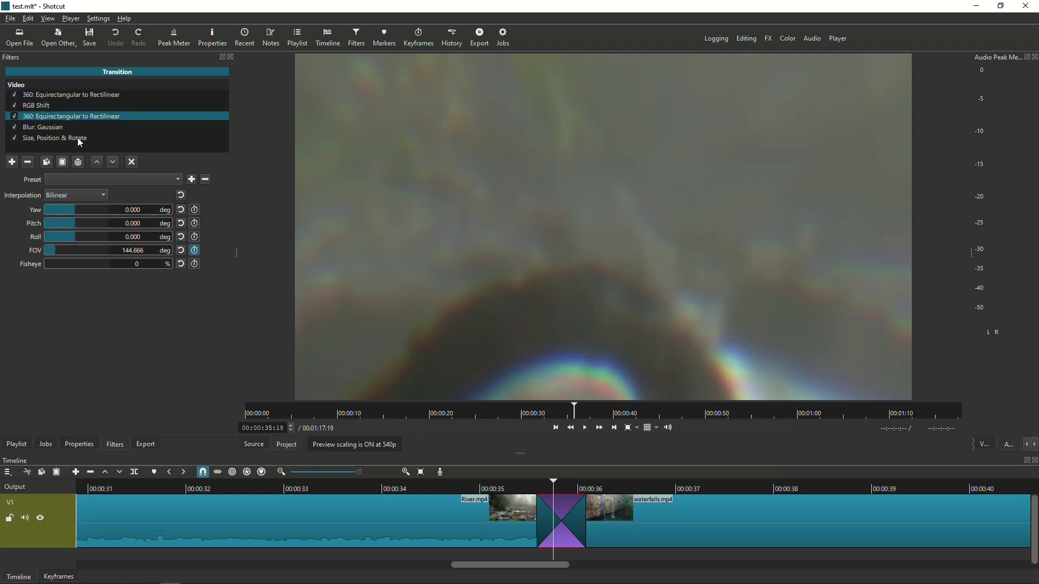
{"action": "left_click", "coordinate": [50, 106]}
{"action": "left_click", "coordinate": [54, 94]}
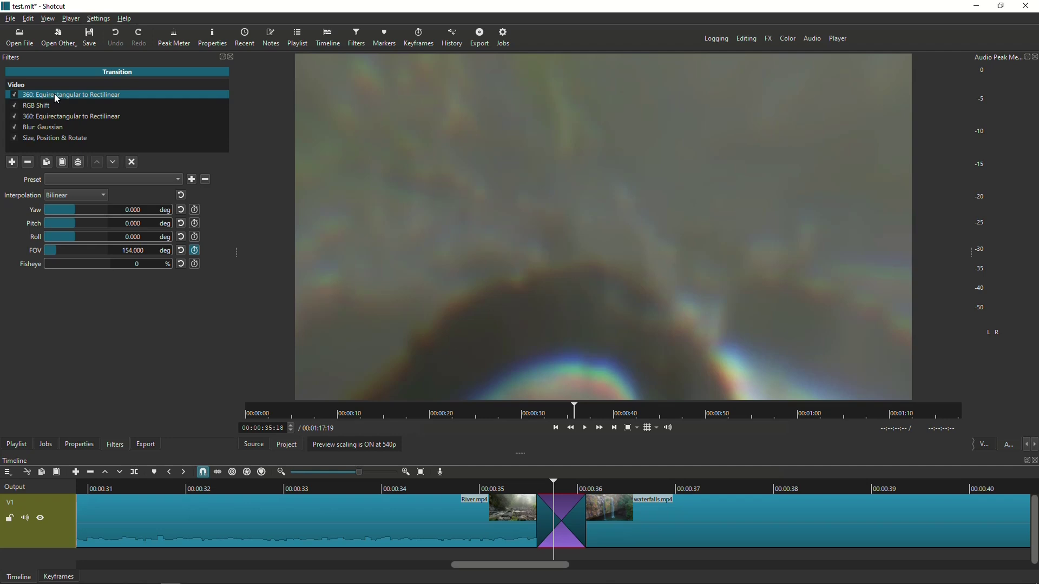
{"action": "key", "text": "ctrl+z"}
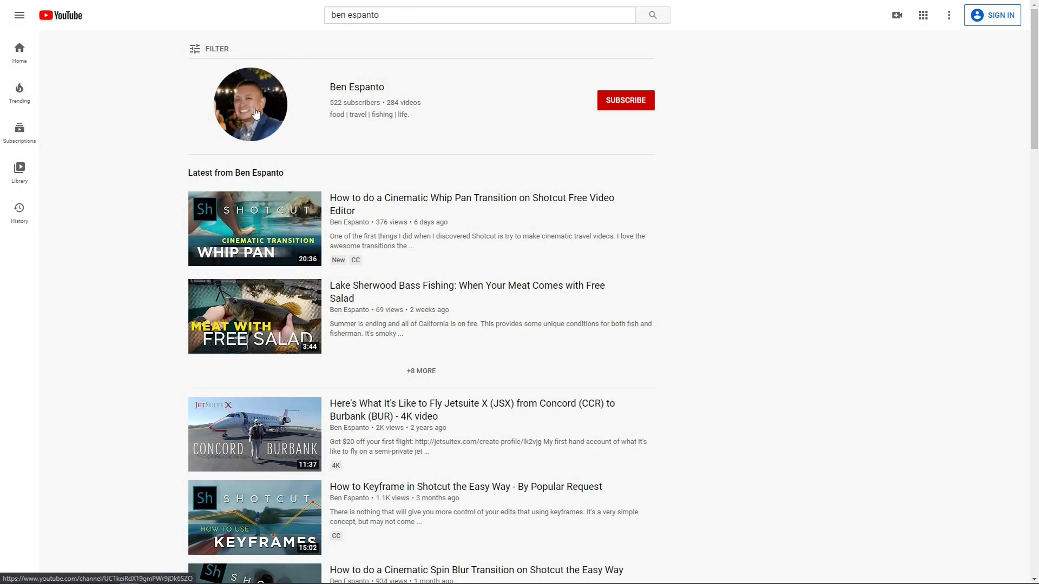
Switch to YouTube, open the creator's channel from the search results and find the Shotcut Tips and Tricks section
{"action": "left_click", "coordinate": [256, 113]}
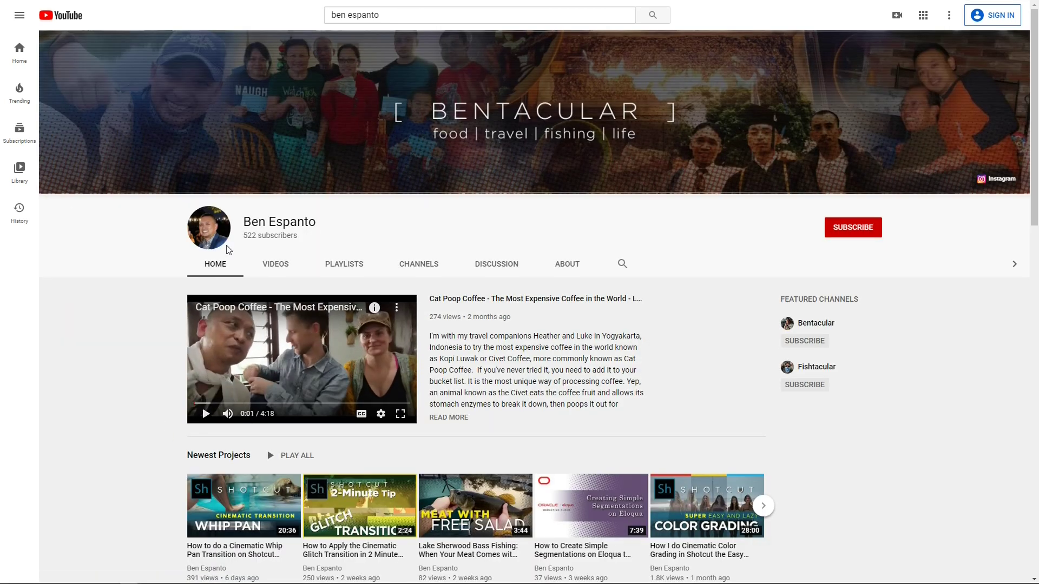
{"action": "left_click", "coordinate": [858, 233]}
{"action": "scroll", "coordinate": [872, 303], "scroll_direction": "down", "scroll_amount": 7}
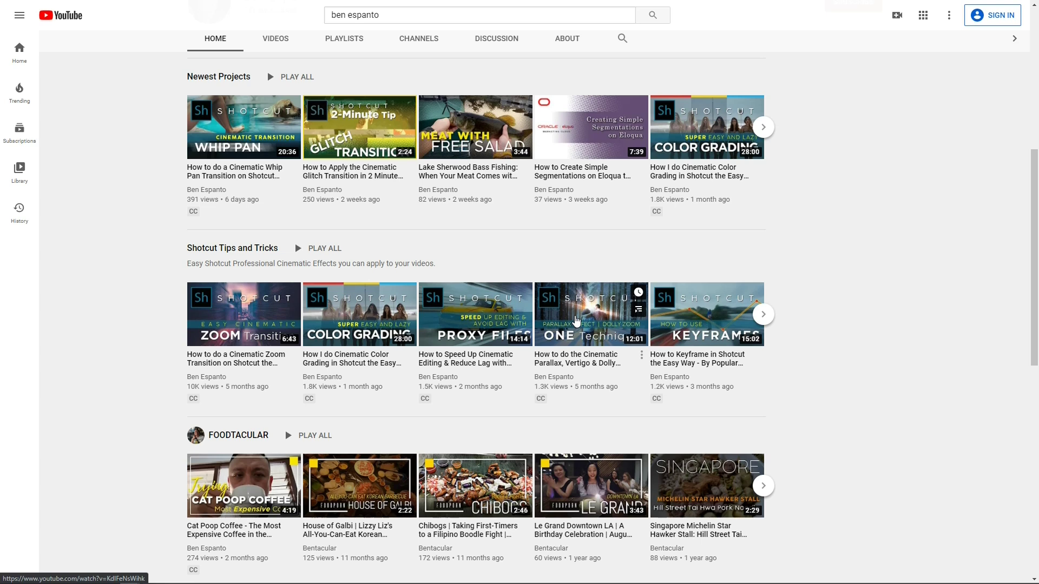
Browse the Shotcut Tips and Tricks row to its end, then open the full playlist and look through its videos
{"action": "left_click", "coordinate": [763, 315]}
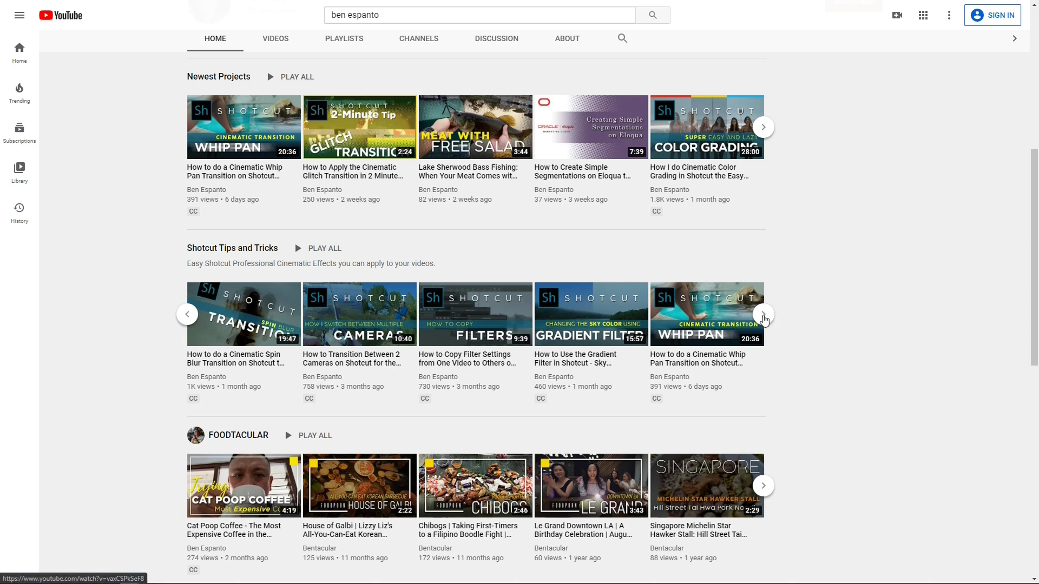
{"action": "left_click", "coordinate": [766, 317]}
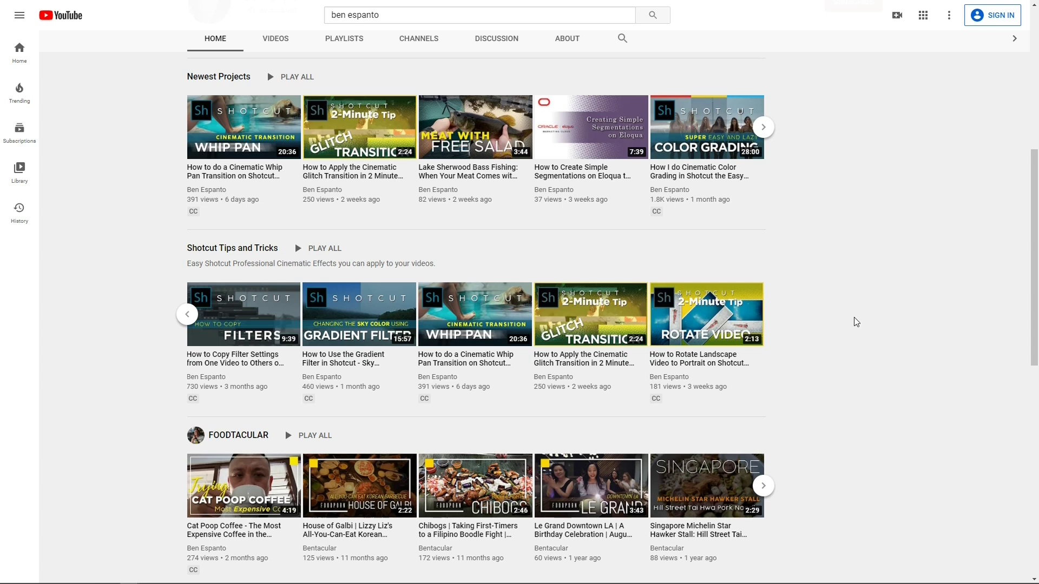
{"action": "left_click", "coordinate": [238, 252]}
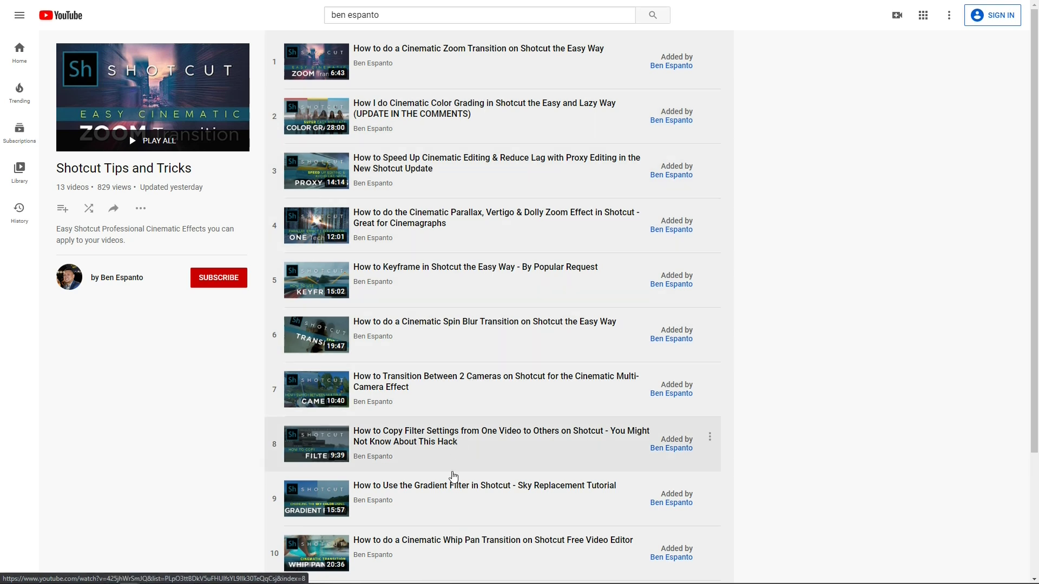
{"action": "scroll", "coordinate": [447, 531], "scroll_direction": "down", "scroll_amount": 3}
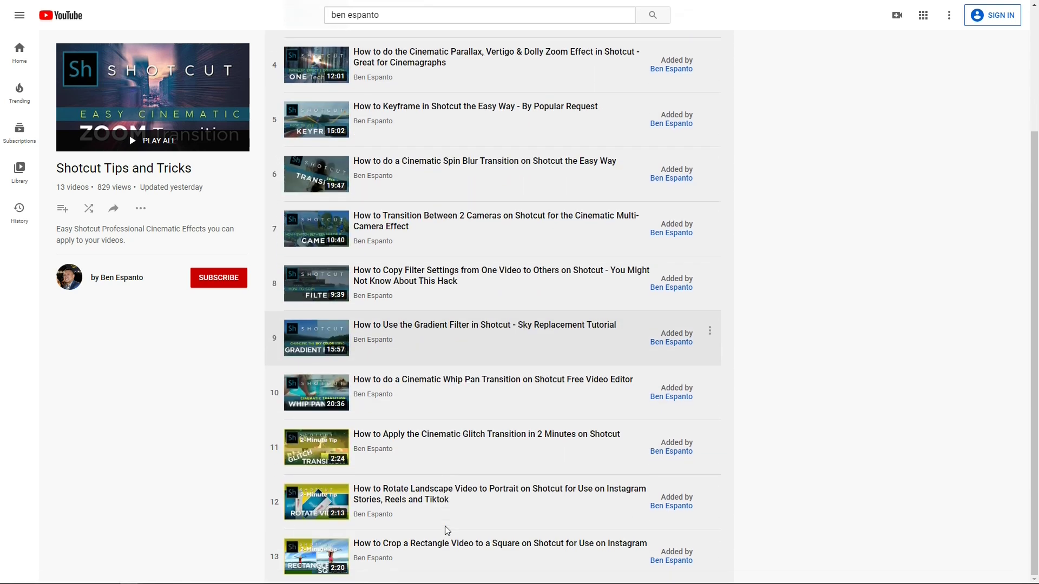